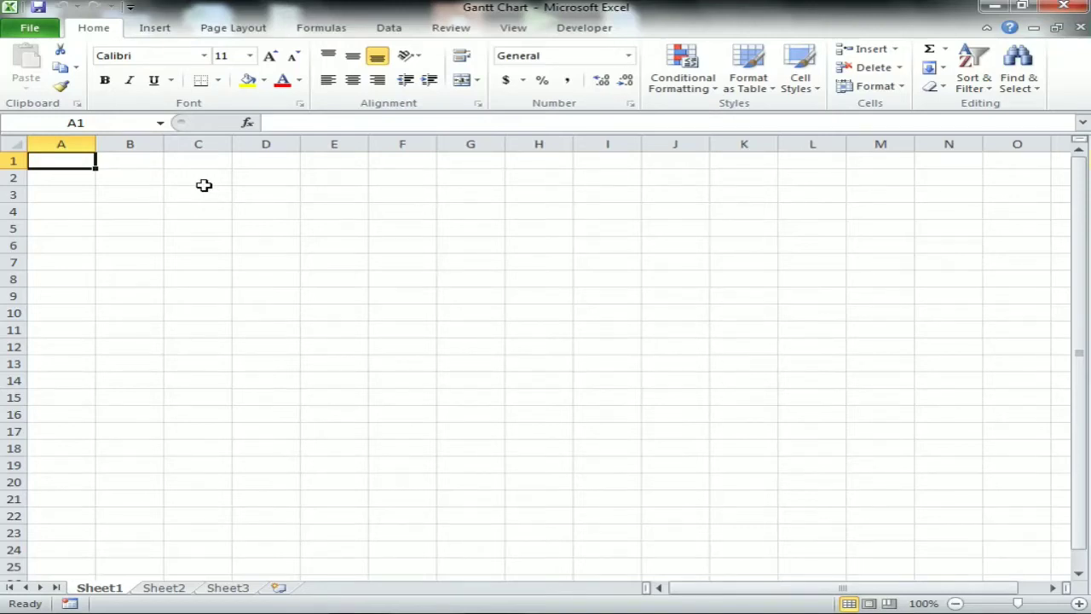
# Enter the heading Activity in A1 with Foundation and Walls listed below it in A2 and A3.
pyautogui.write('Activity')
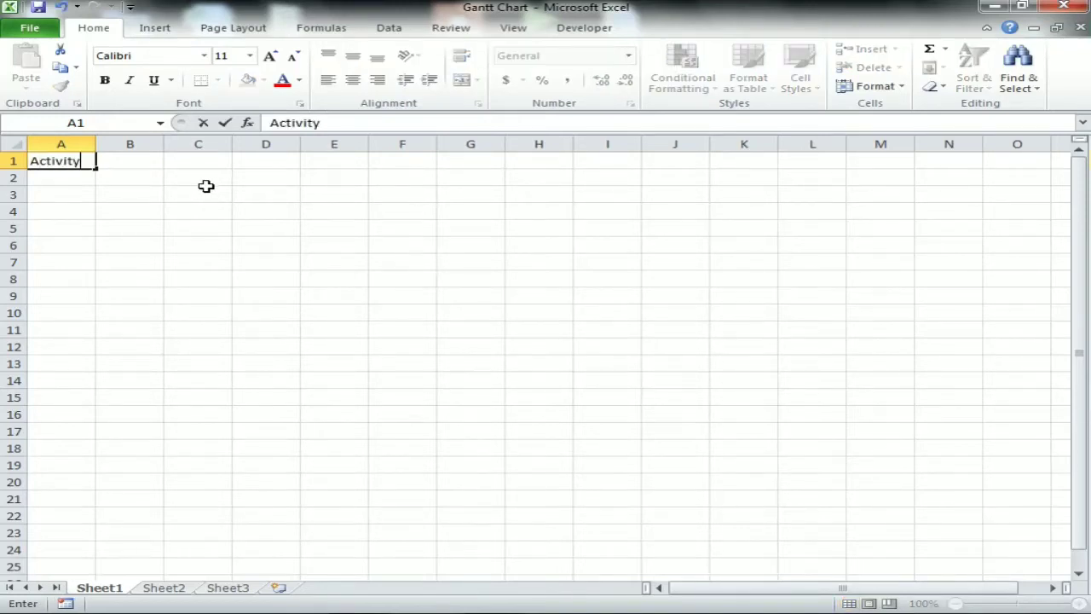
pyautogui.press('Return')
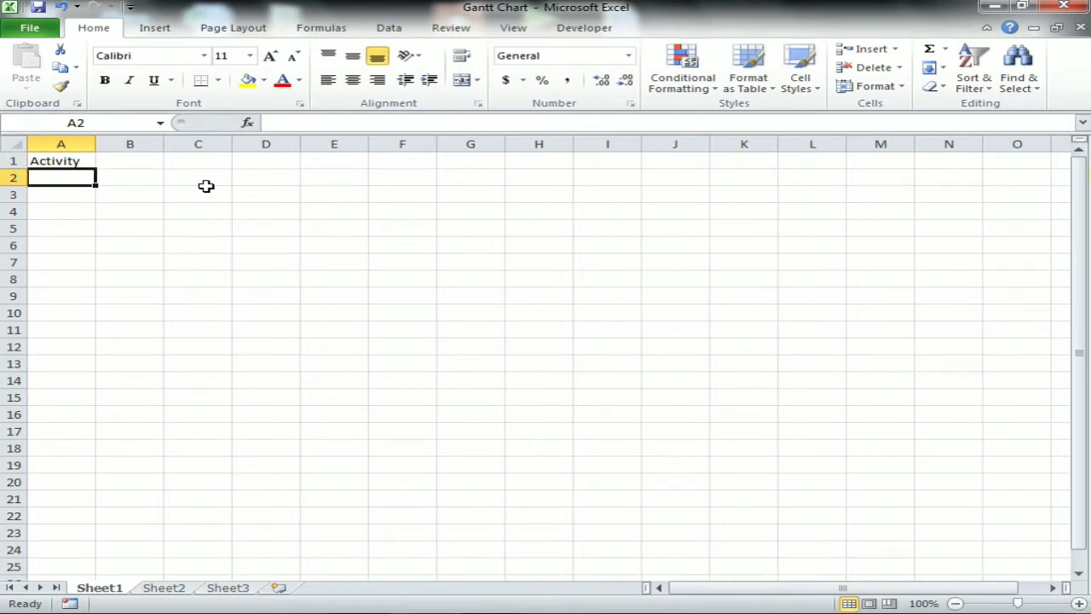
pyautogui.write('Foundation')
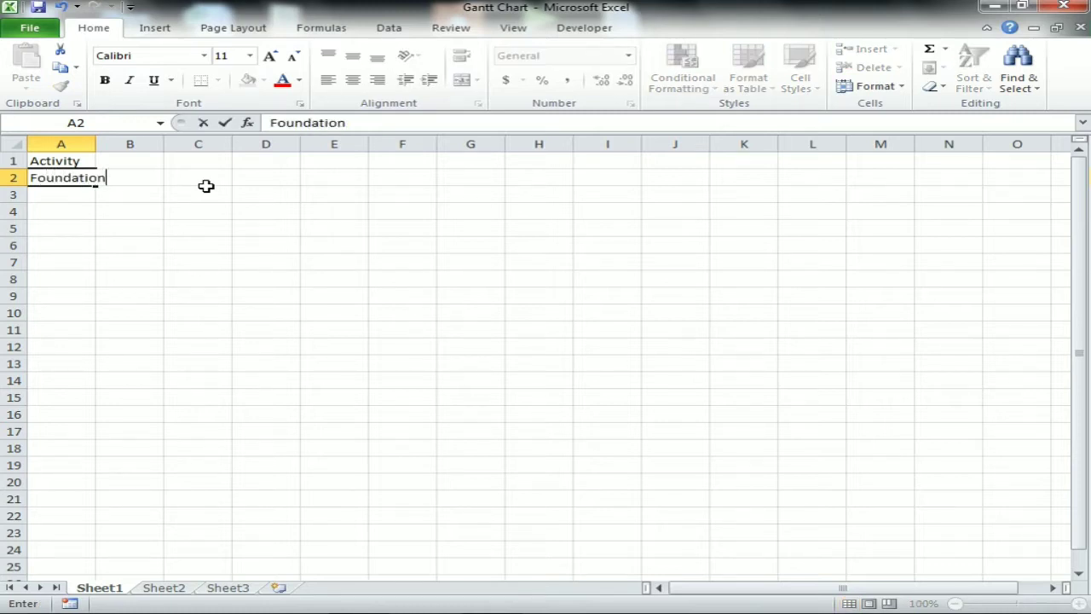
pyautogui.press('Return')
pyautogui.write('Walls')
pyautogui.press('Return')
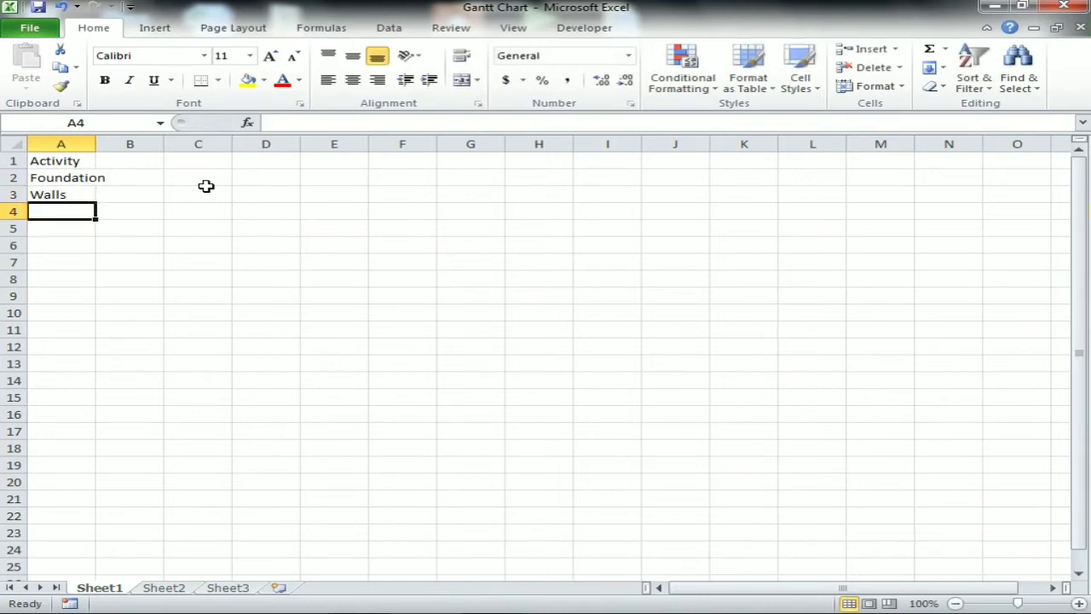
# Enter Roof as the next activity in A4.
pyautogui.write('Foot')
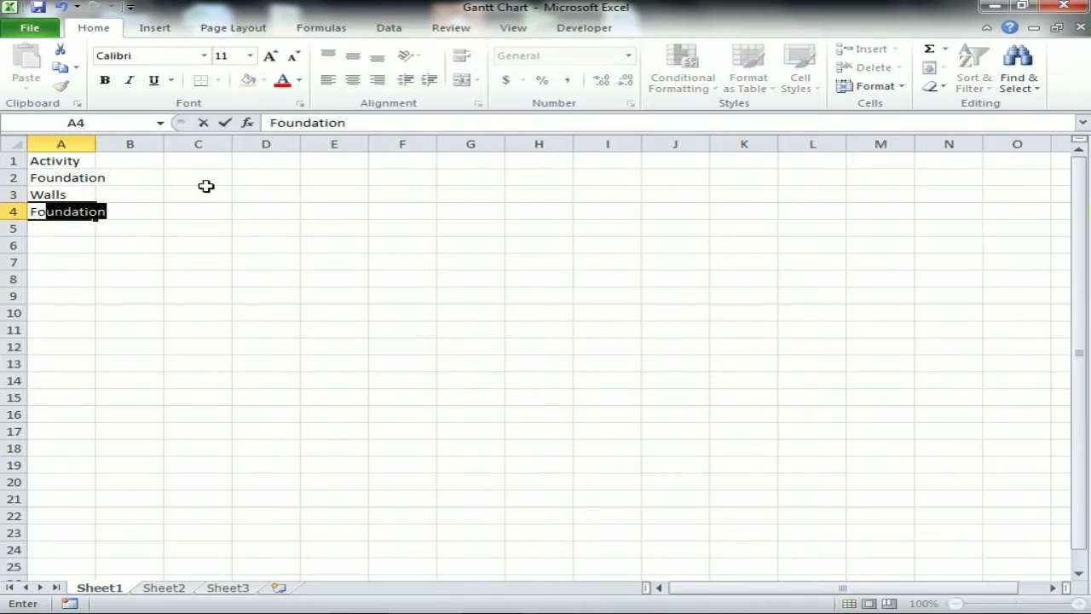
pyautogui.press('BackSpace')
pyautogui.press('BackSpace')
pyautogui.press('BackSpace')
pyautogui.press('BackSpace')
pyautogui.write('Roof')
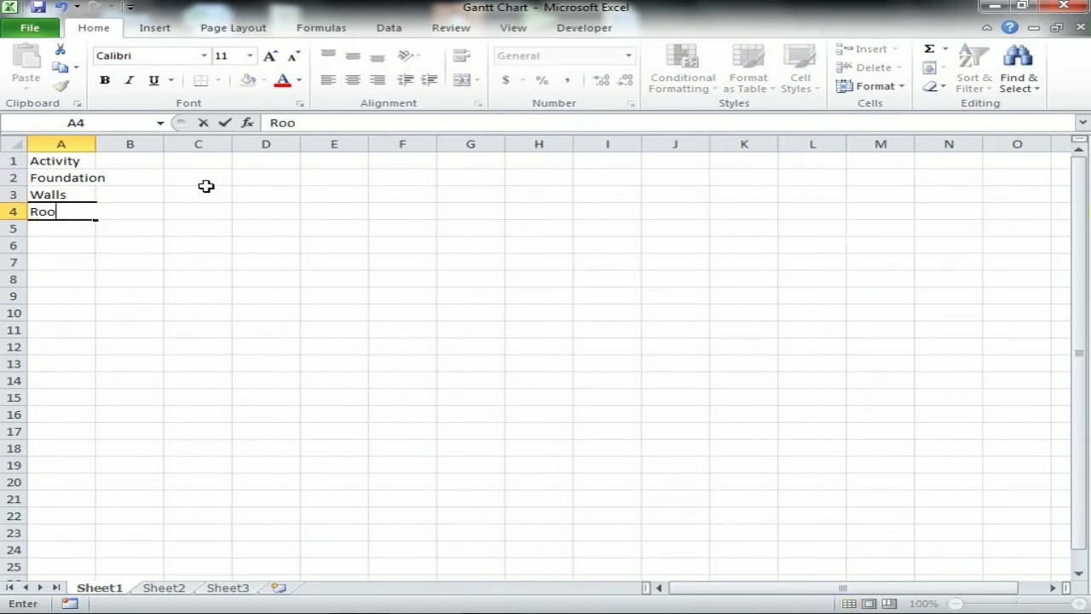
pyautogui.press('Return')
# AutoFit the width of column A to the entries in A1:A4.
pyautogui.press('Up')
pyautogui.press('Up')
pyautogui.press('Up')
pyautogui.press('Up')
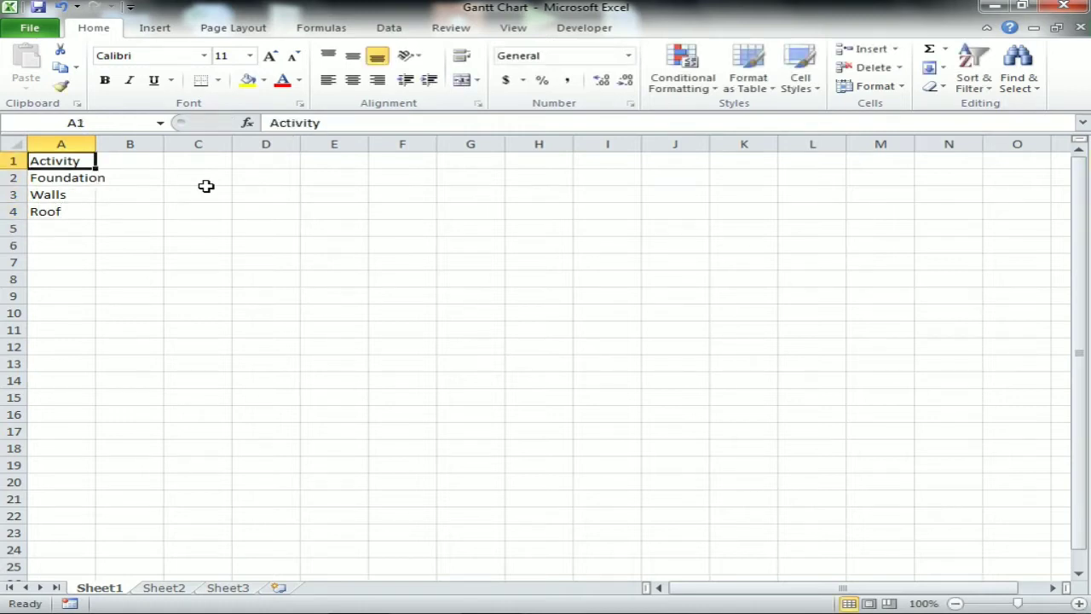
pyautogui.hotkey('ctrl', 'shift', 'Down')
pyautogui.hotkey('alt', 'h')
pyautogui.press('o')
pyautogui.press('i')
# Add Window and Doors as the activity in A5, below Roof.
pyautogui.press('Down')
pyautogui.press('Down')
pyautogui.press('Down')
pyautogui.press('Down')
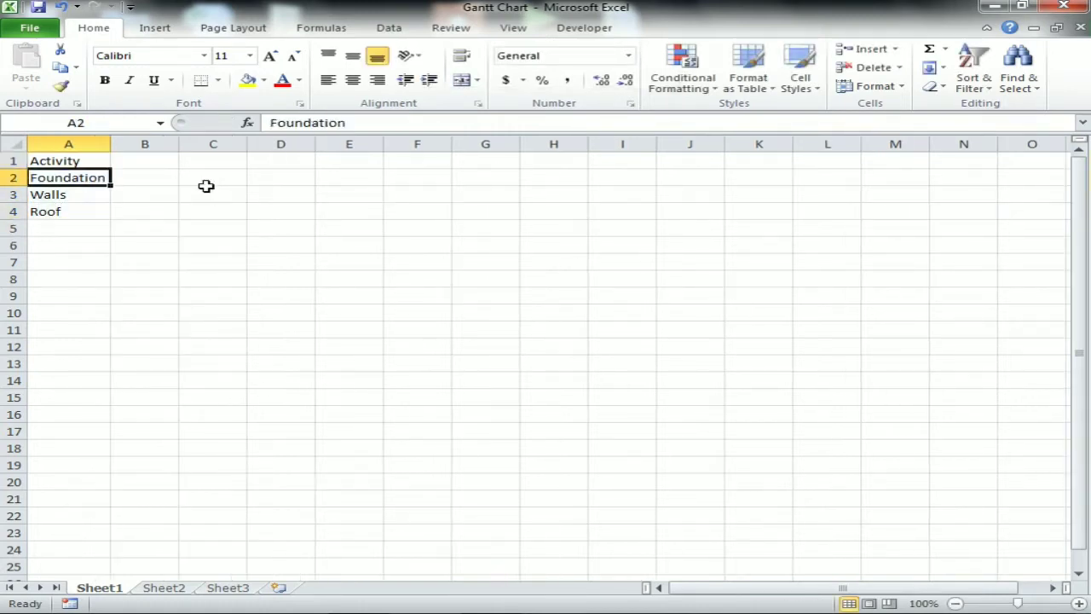
pyautogui.write('W')
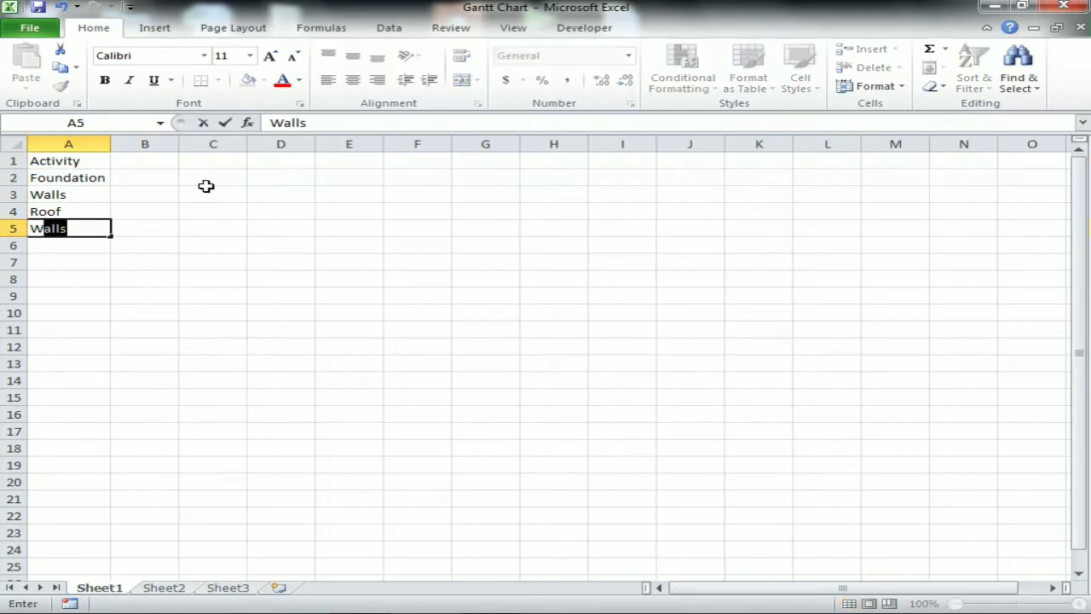
pyautogui.write('indow')
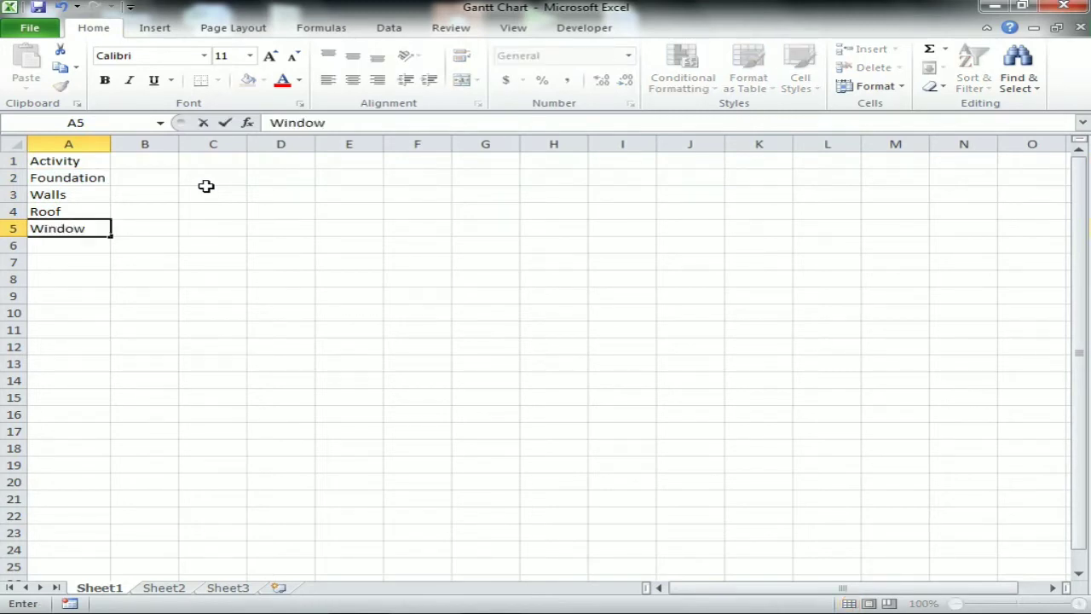
pyautogui.write(' and Doors')
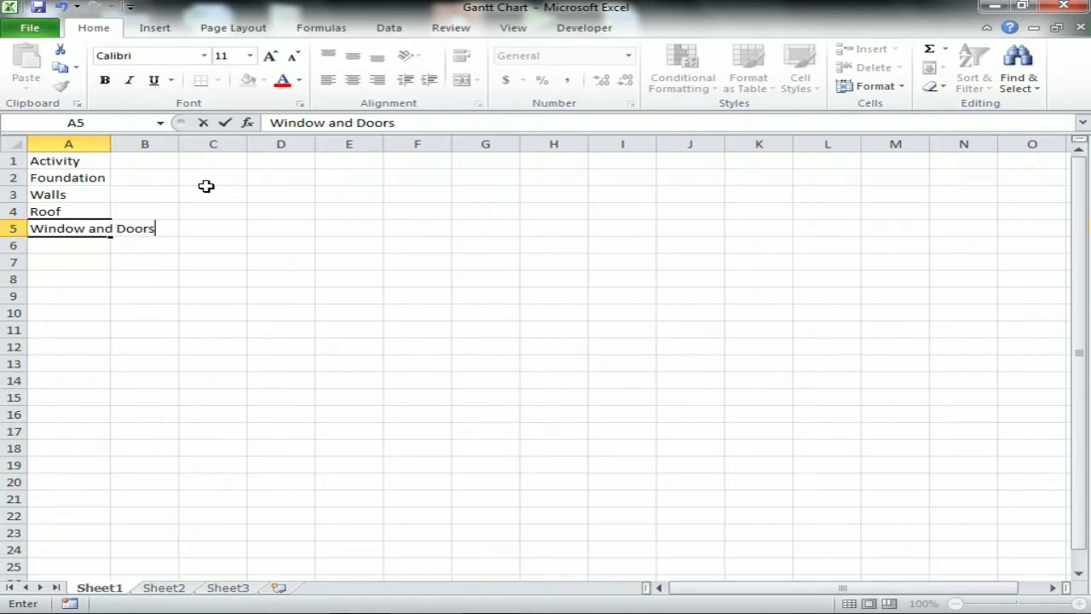
pyautogui.press('Return')
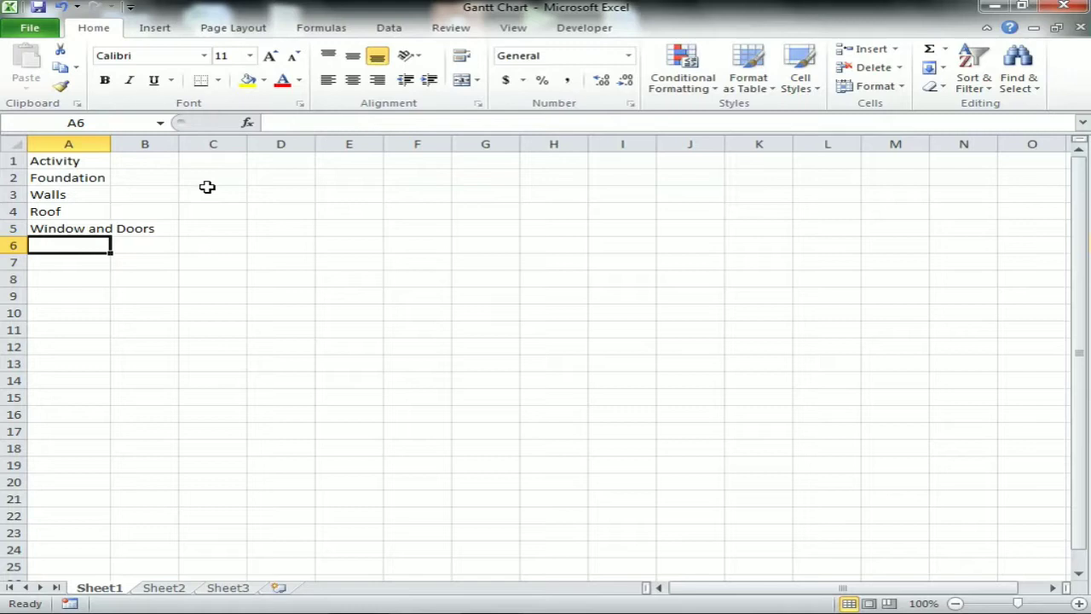
# Add the activities Plumbing in A6 and Electric in A7.
pyautogui.write('Plu')
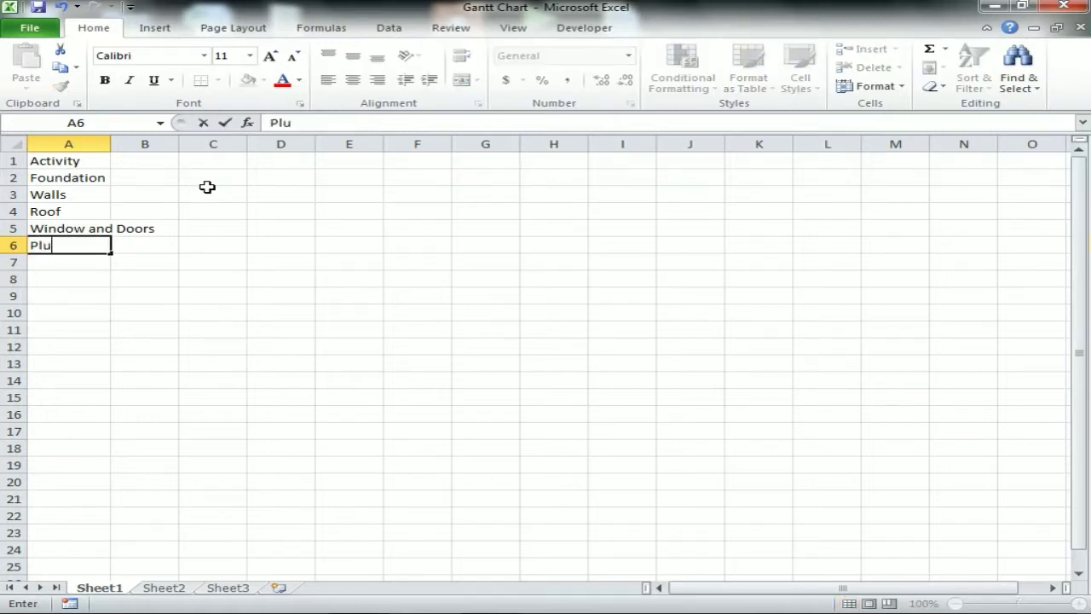
pyautogui.write('mbing')
pyautogui.press('Return')
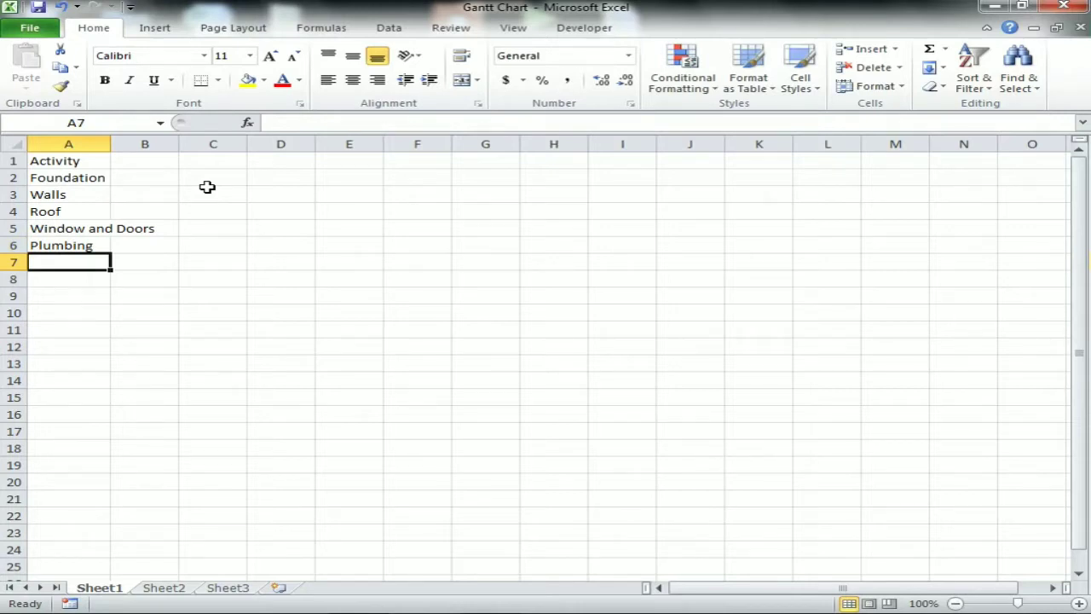
pyautogui.write('Elec')
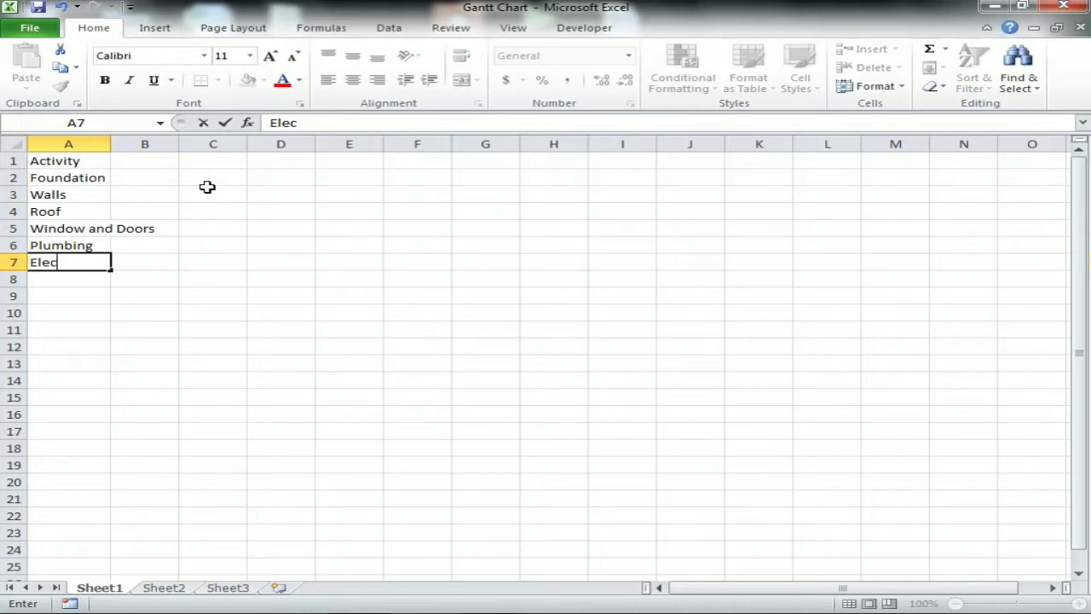
pyautogui.write('tric')
pyautogui.press('Return')
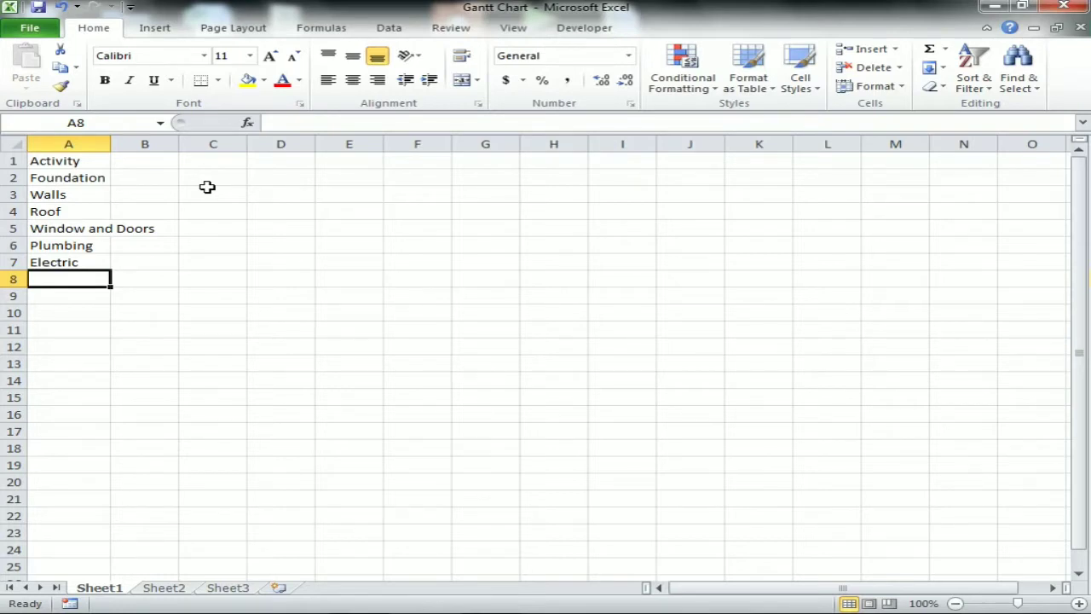
# Complete the activity list with Painting in A8 and Flooring in A9.
pyautogui.write('Paingi')
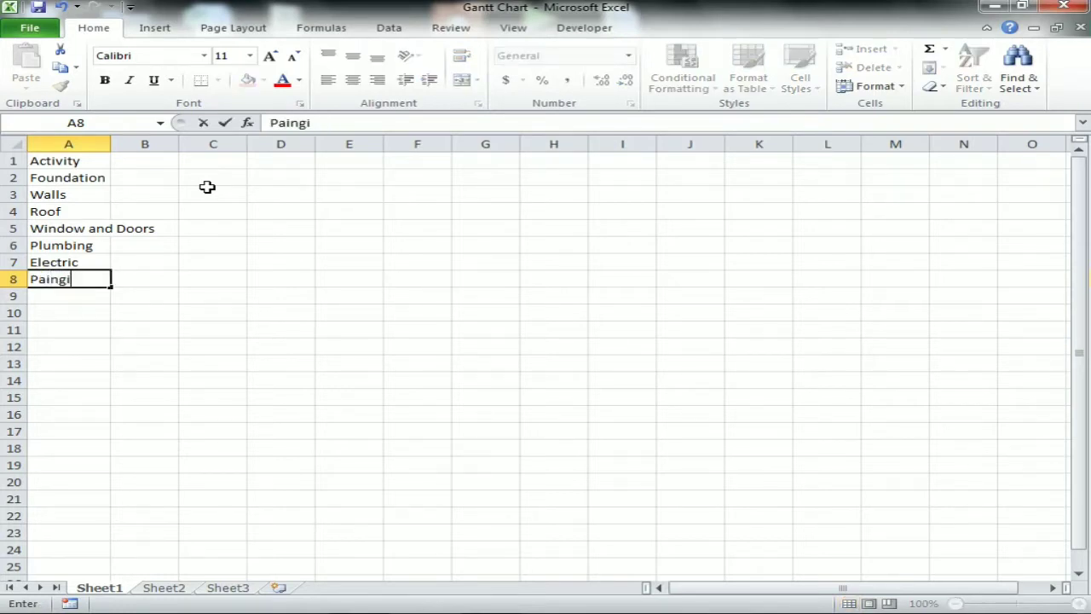
pyautogui.press('BackSpace')
pyautogui.press('BackSpace')
pyautogui.write('ting')
pyautogui.press('Return')
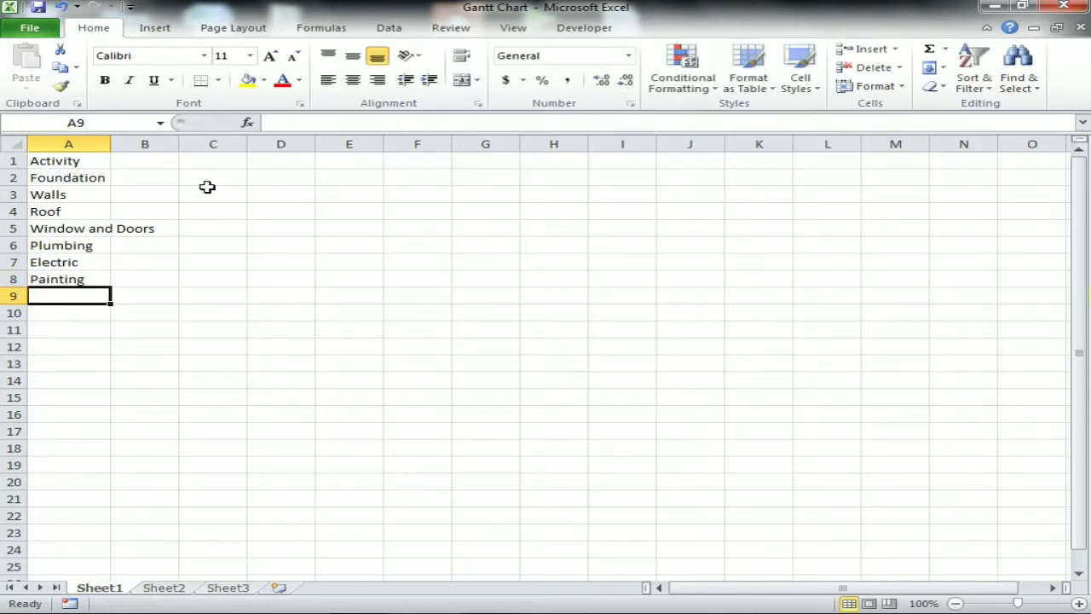
pyautogui.write('Flooring')
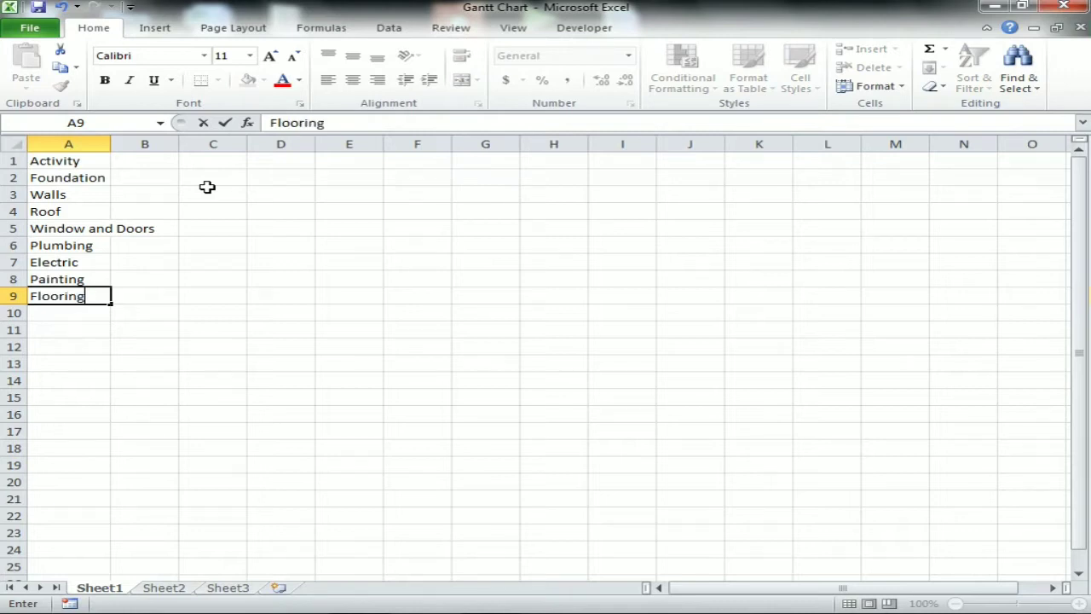
pyautogui.press('Return')
# AutoFit the width of column A to the full activity list in A2:A9.
pyautogui.hotkey('ctrl', 'Home')
pyautogui.press('Down')
pyautogui.hotkey('ctrl', 'shift', 'Down')
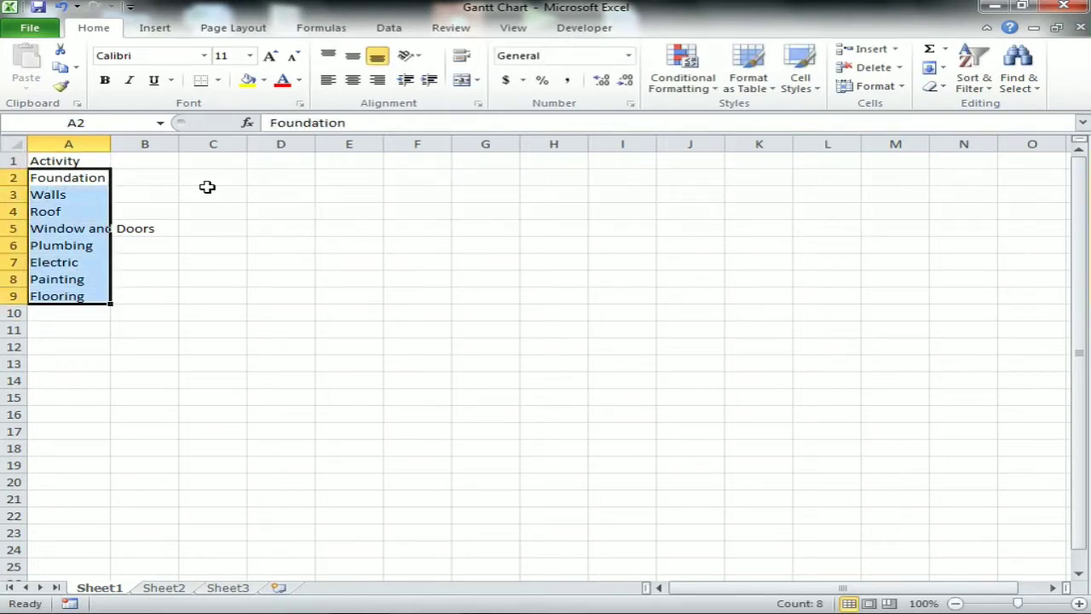
pyautogui.hotkey('alt', 'o')
pyautogui.press('c')
pyautogui.press('a')
# Enter the column heading Start Date in B1, beside Activity.
pyautogui.hotkey('ctrl', 'Home')
pyautogui.press('Right')
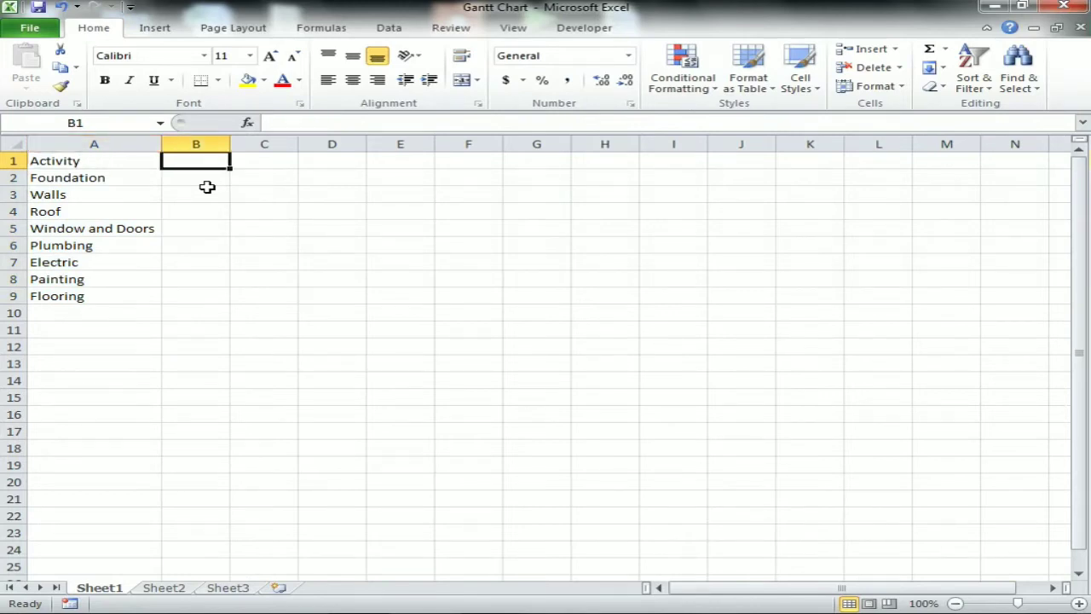
pyautogui.write('St')
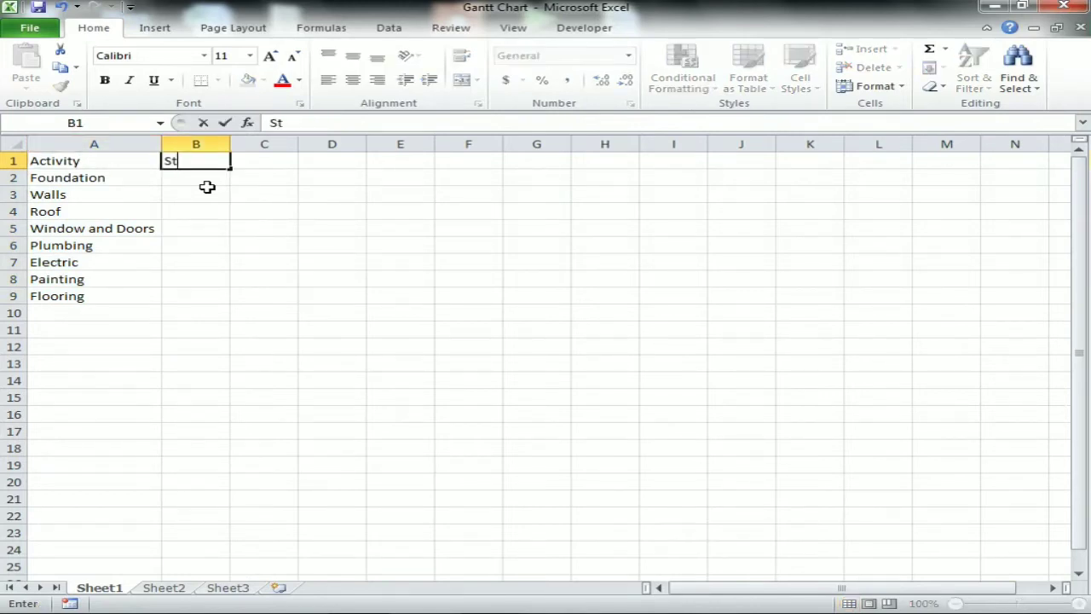
pyautogui.write('art Date')
pyautogui.press('Return')
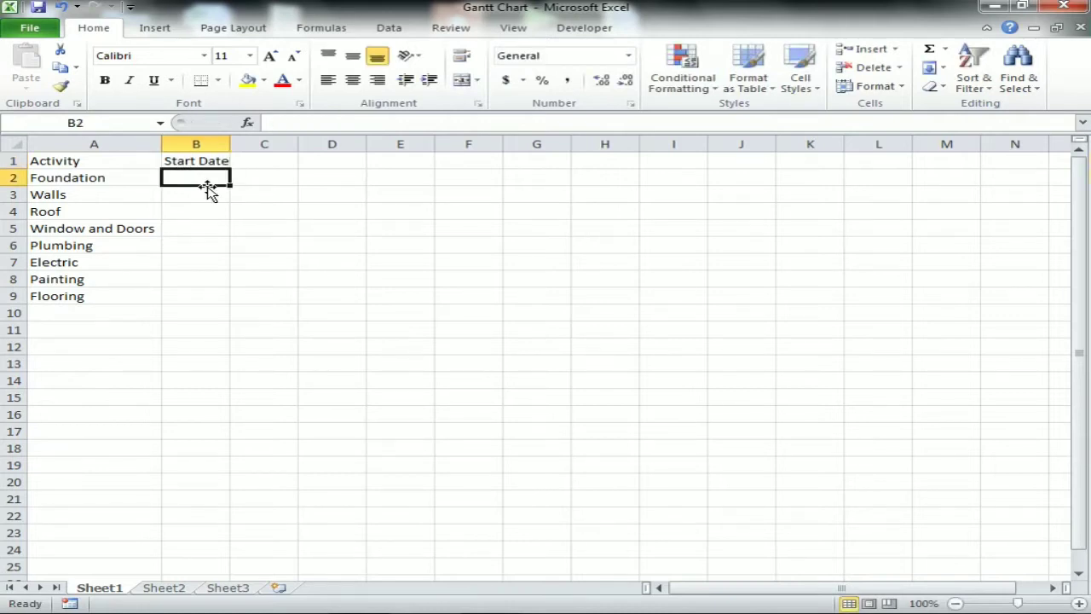
# AutoFit the width of column B to its Start Date heading.
pyautogui.press('Up')
pyautogui.press('Down')
pyautogui.press('Up')
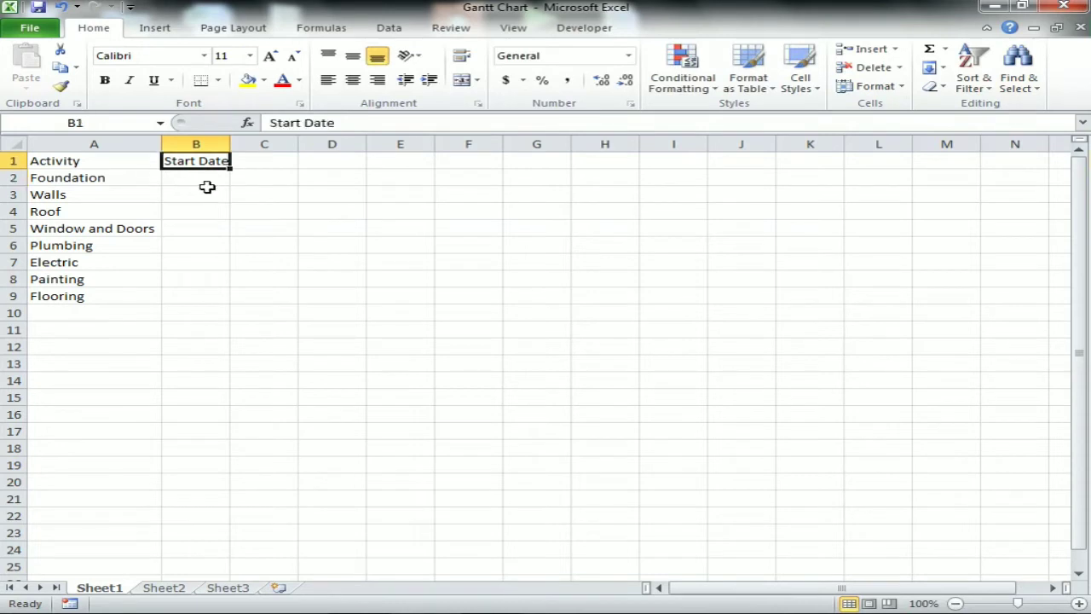
pyautogui.hotkey('alt', 'h')
pyautogui.press('o')
pyautogui.press('i')
# Enter the column heading Duration(in days) in C1.
pyautogui.press('Right')
pyautogui.write('Duration')
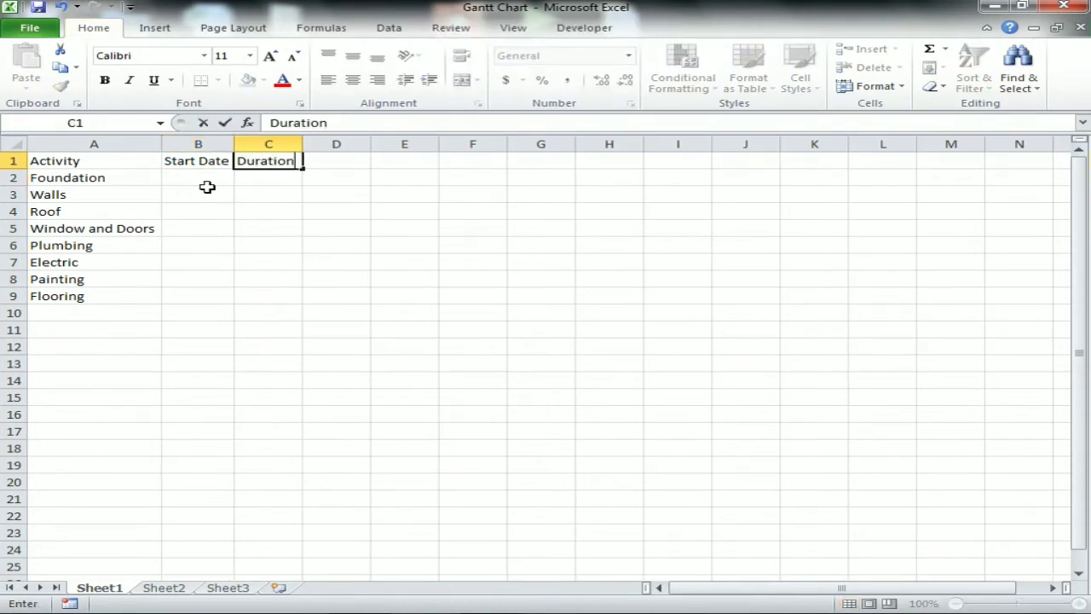
pyautogui.press('Return')
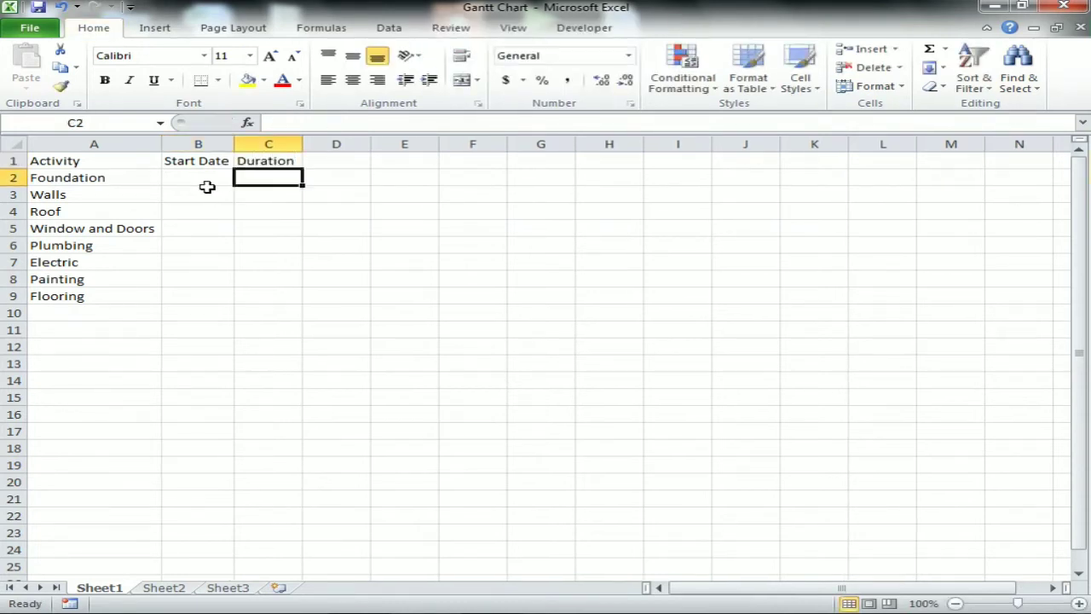
pyautogui.press('Up')
pyautogui.press('F2')
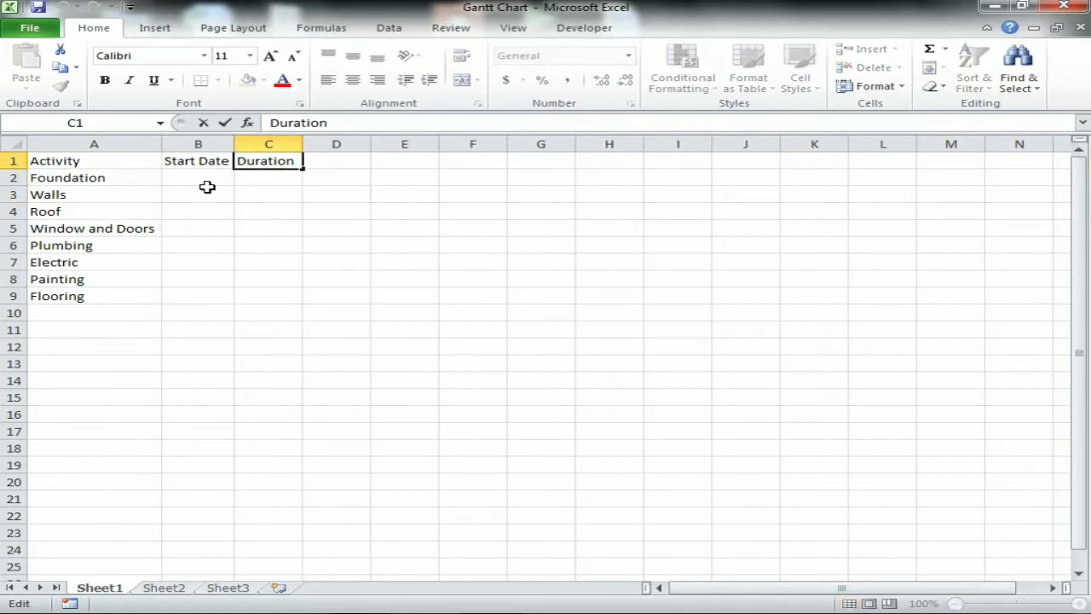
pyautogui.write('(in day')
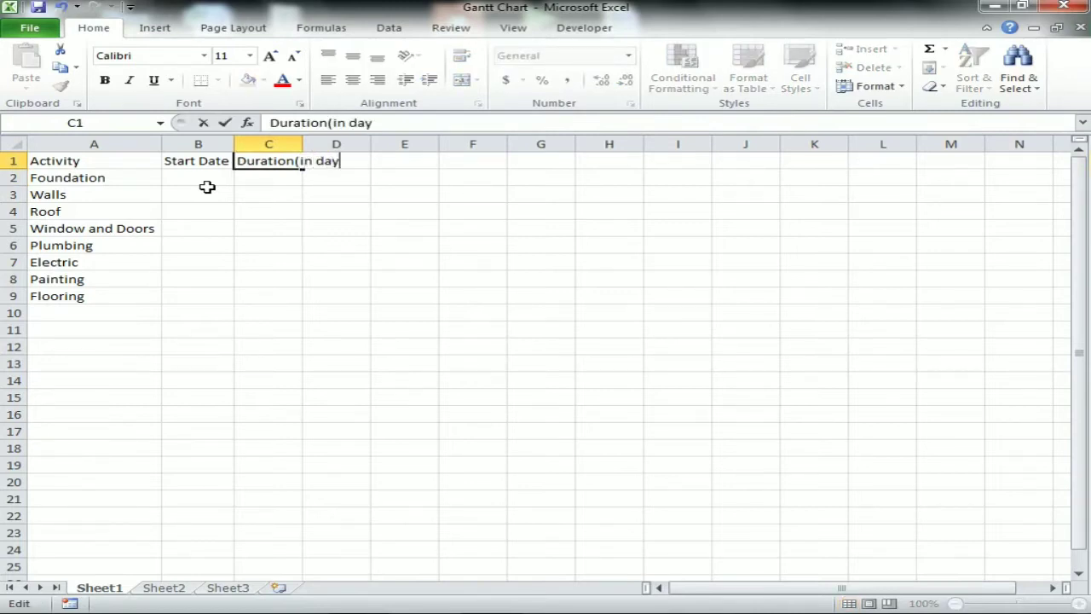
pyautogui.write('s)')
pyautogui.press('Return')
# AutoFit the width of column C to its Duration(in days) heading.
pyautogui.press('Up')
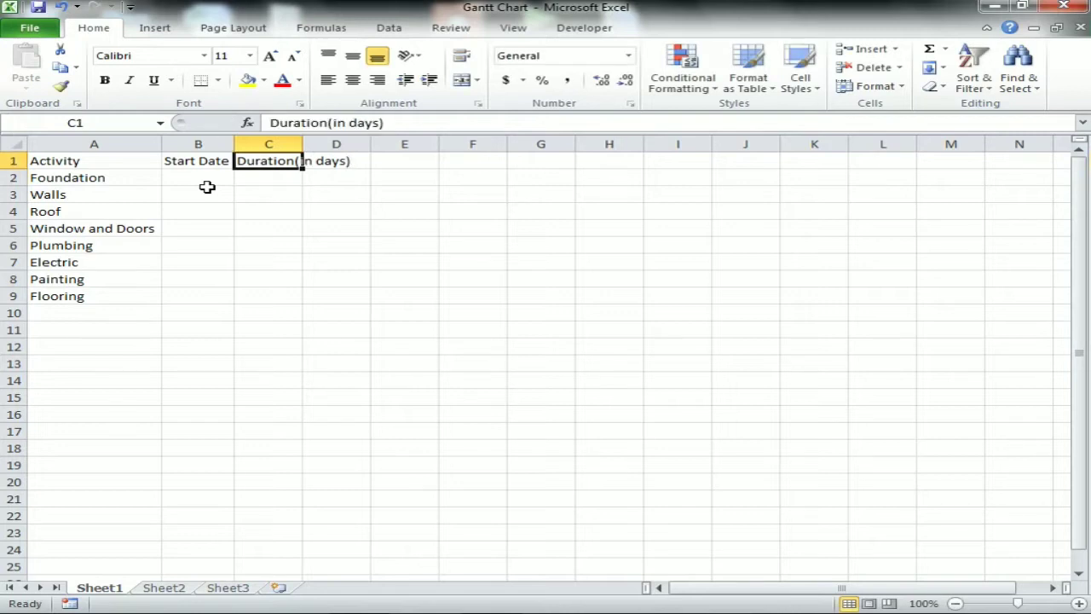
pyautogui.hotkey('alt', 'o')
pyautogui.press('c')
pyautogui.press('a')
# Enter 1-Apr-17 in B2 as the start date for Foundation.
pyautogui.press('Left')
pyautogui.press('Down')
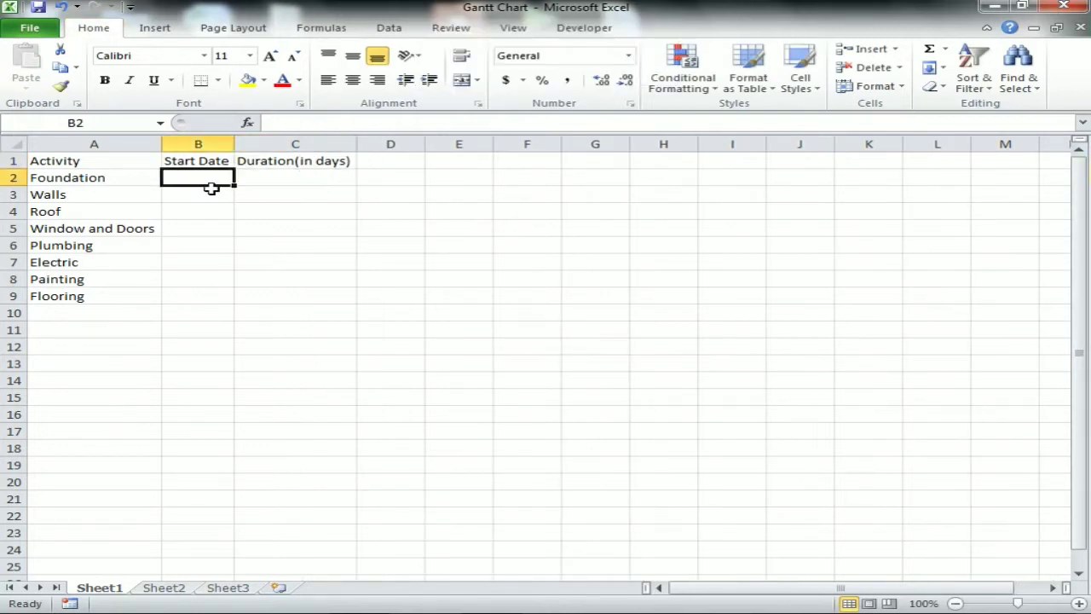
pyautogui.write('1apr')
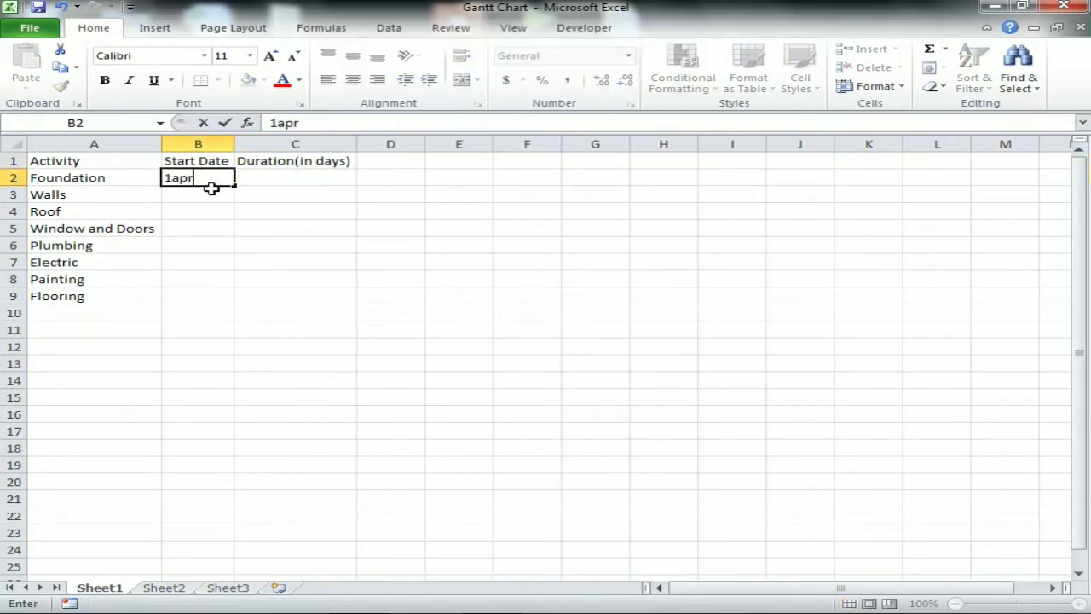
pyautogui.write('17')
pyautogui.press('Return')
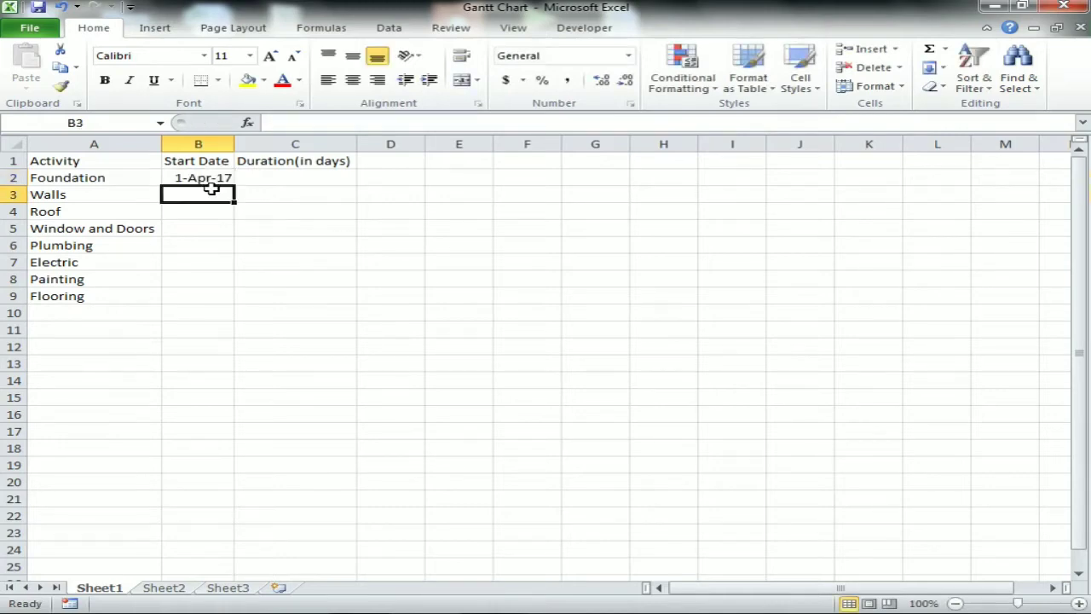
# Enter 10 in C2 as the duration in days for Foundation.
pyautogui.press('Up')
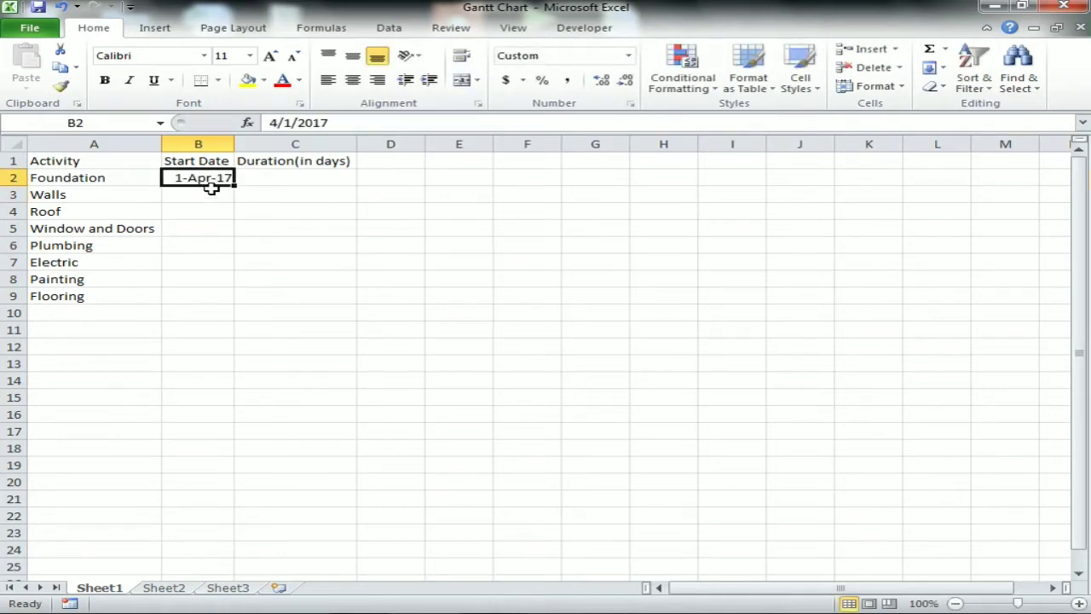
pyautogui.press('Right')
pyautogui.press('Left')
pyautogui.press('Right')
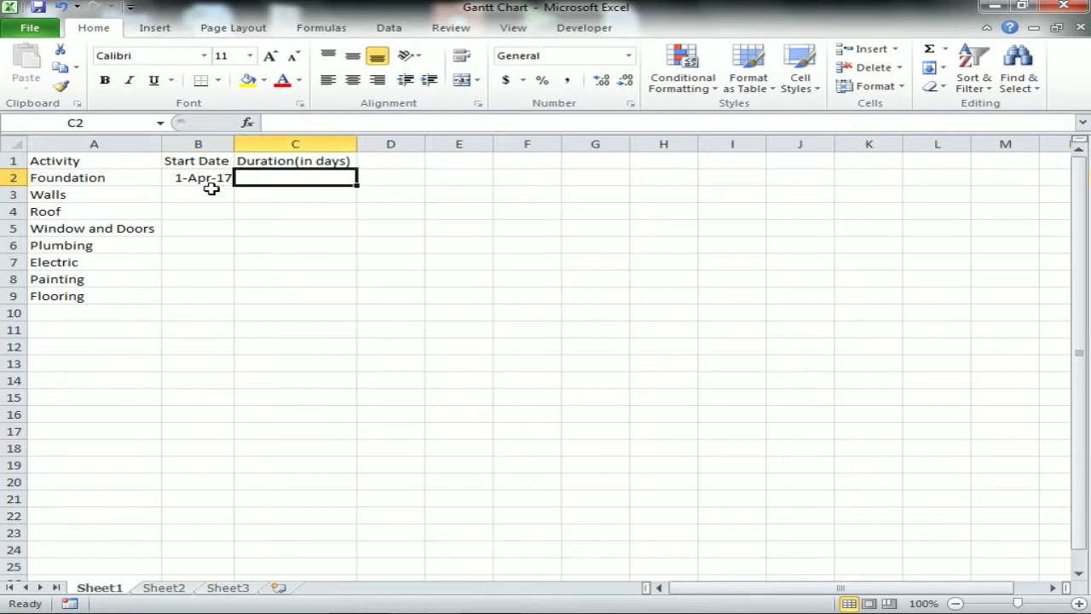
pyautogui.write('10')
pyautogui.press('Return')
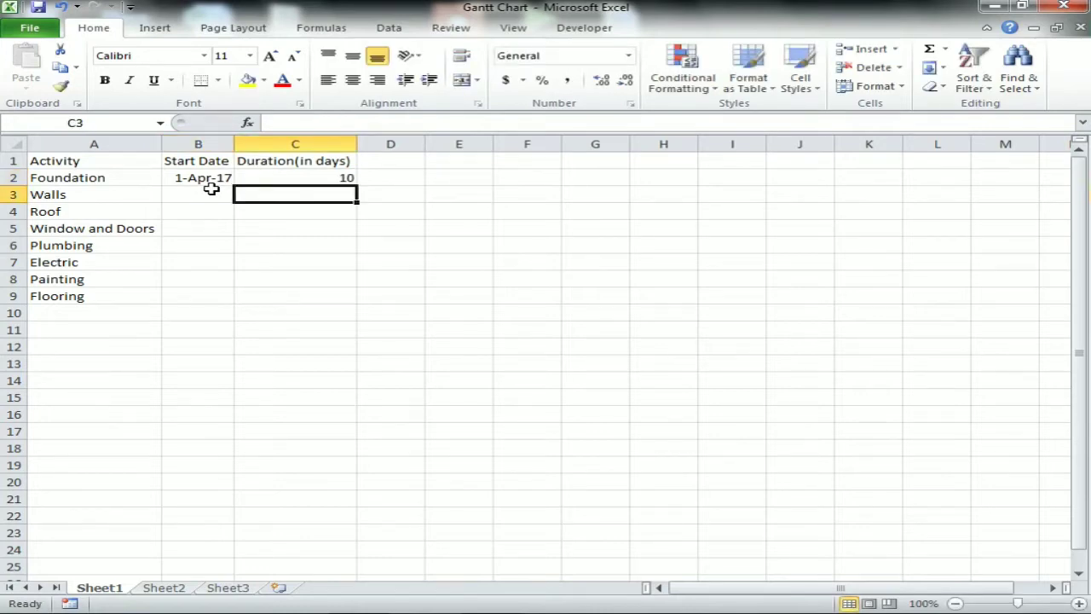
# Enter 12-Apr in B3 as the start date for Walls and 7 in C3 as its duration in days.
pyautogui.click(211, 191)
pyautogui.write('12')
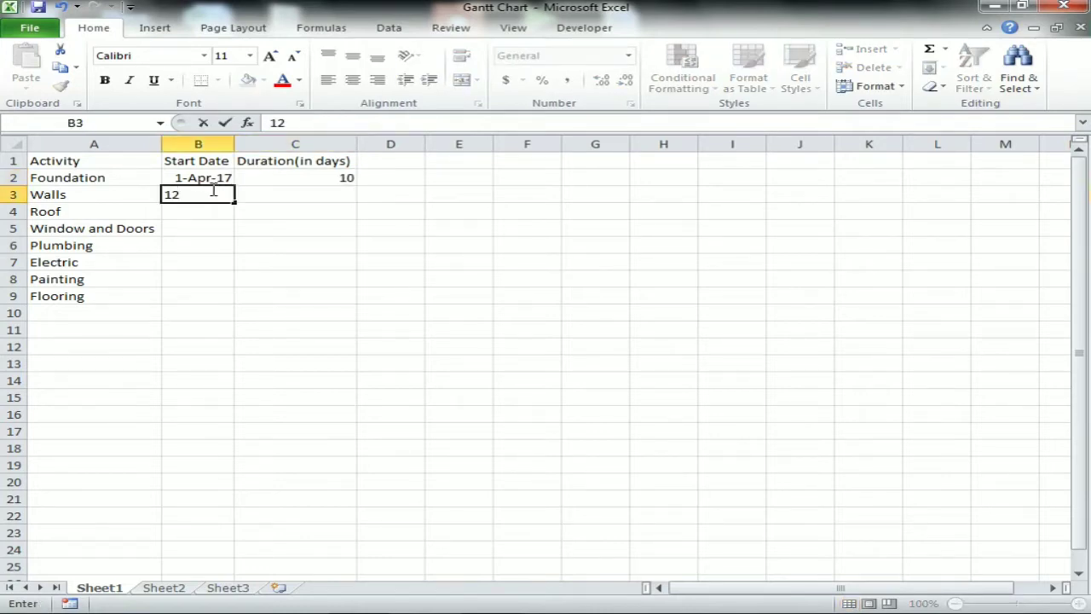
pyautogui.write(' apr')
pyautogui.press('Return')
pyautogui.click(211, 191)
pyautogui.press('Right')
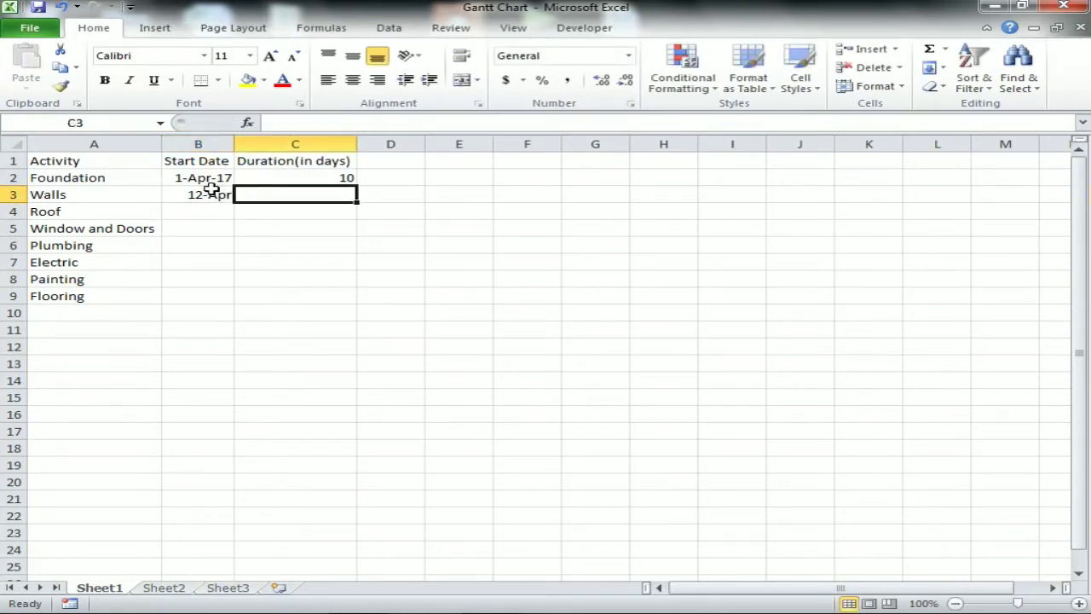
pyautogui.write('7')
pyautogui.press('Return')
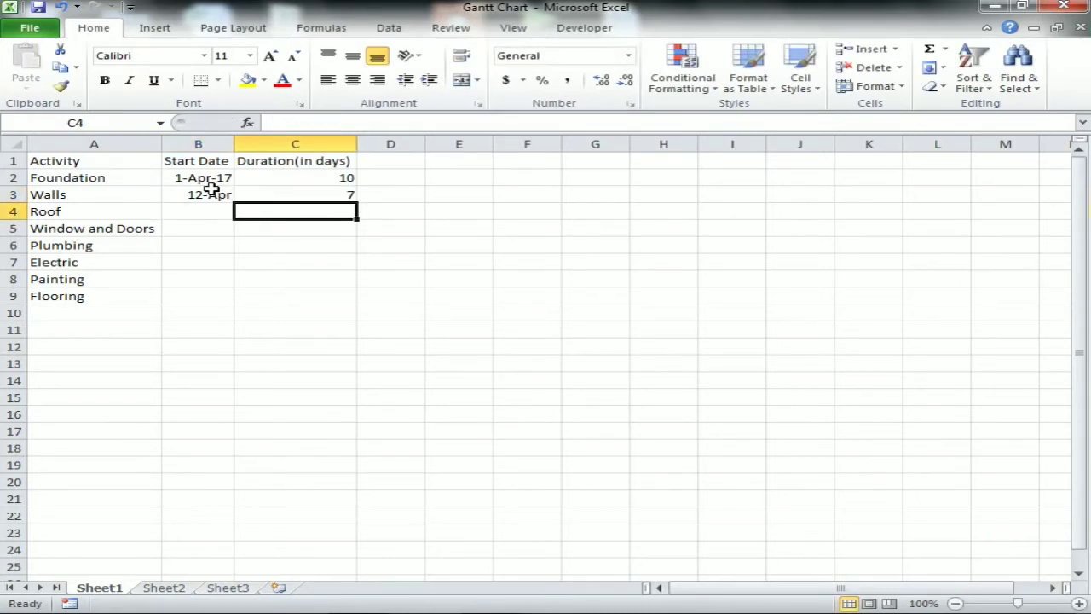
# Enter 20-Apr in B4 as the start date for Roof.
pyautogui.press('Left')
pyautogui.write('20 apr')
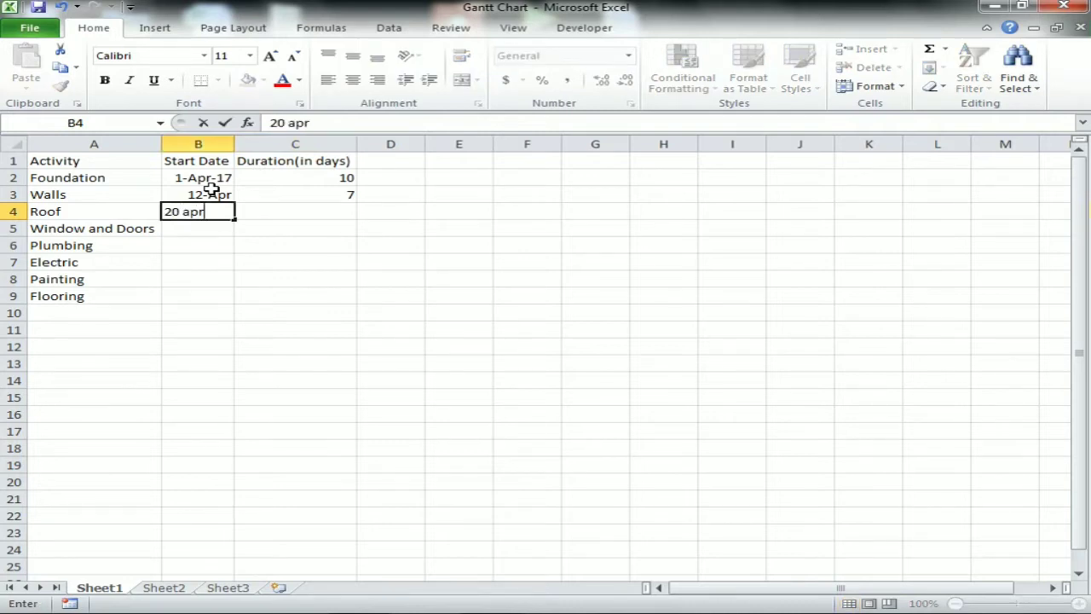
pyautogui.press('Return')
pyautogui.press('Up')
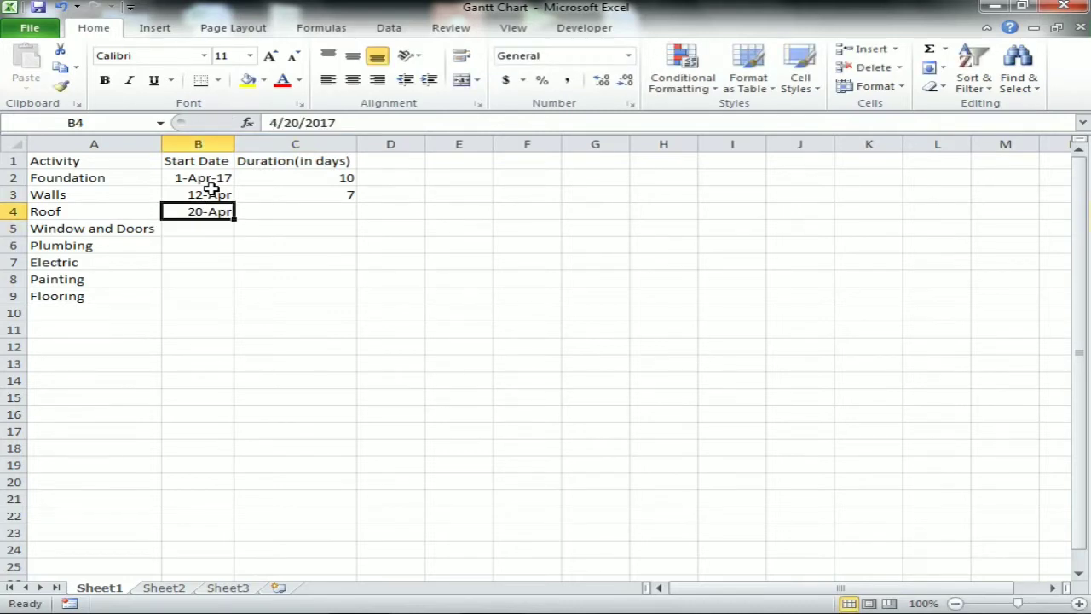
# Enter 10 in C4 as the duration in days for Roof.
pyautogui.press('Right')
pyautogui.write('10')
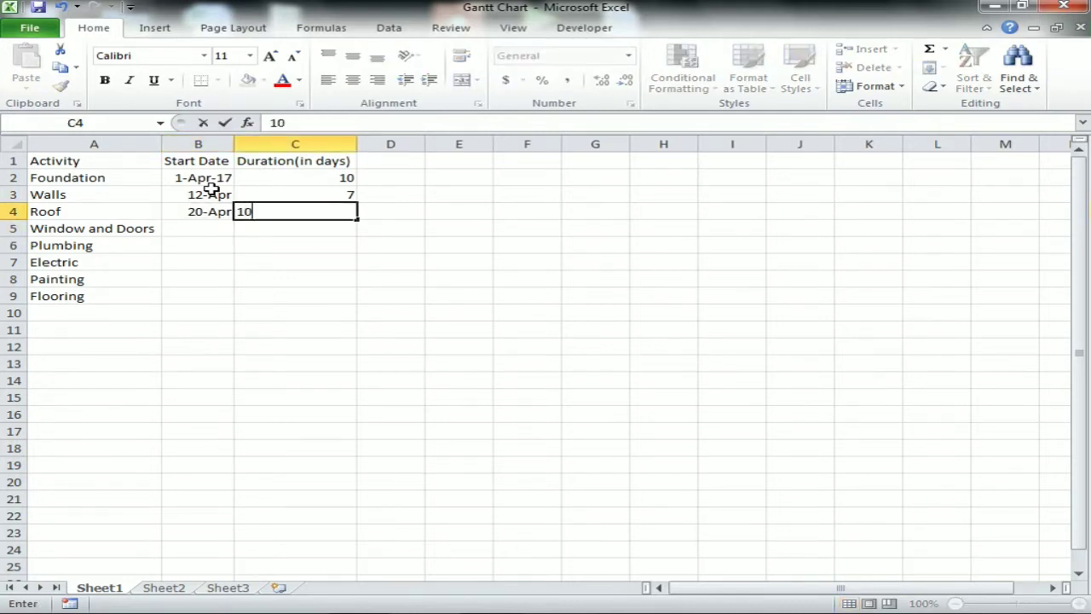
pyautogui.press('Return')
pyautogui.press('Up')
pyautogui.press('Left')
pyautogui.press('Left')
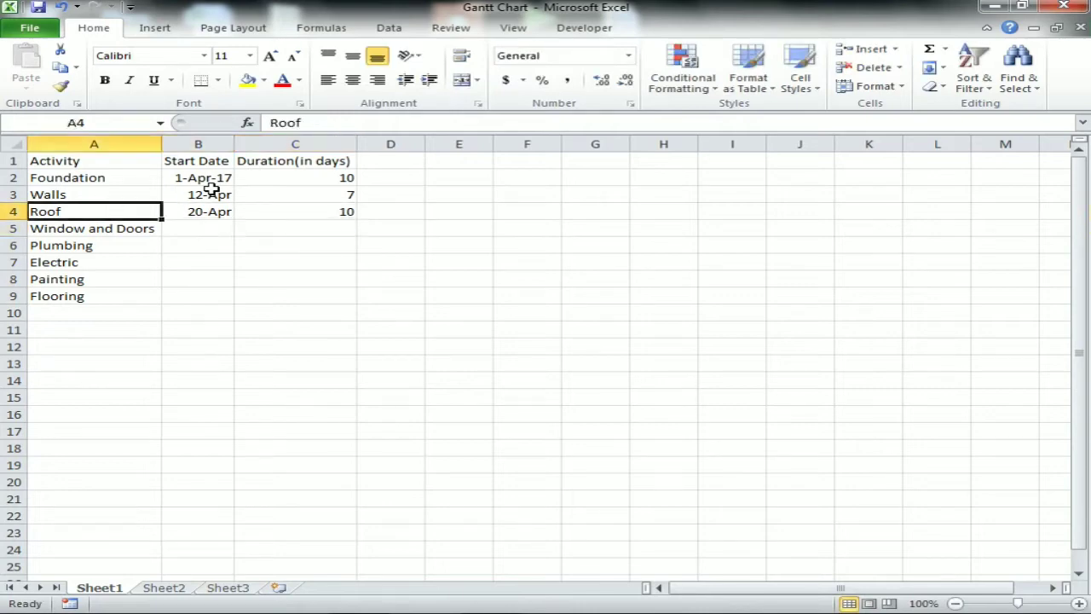
# Set the duration in days for Roof in C4 to 8.
pyautogui.press('Right')
pyautogui.press('Right')
pyautogui.write('8')
pyautogui.press('Return')
pyautogui.press('Up')
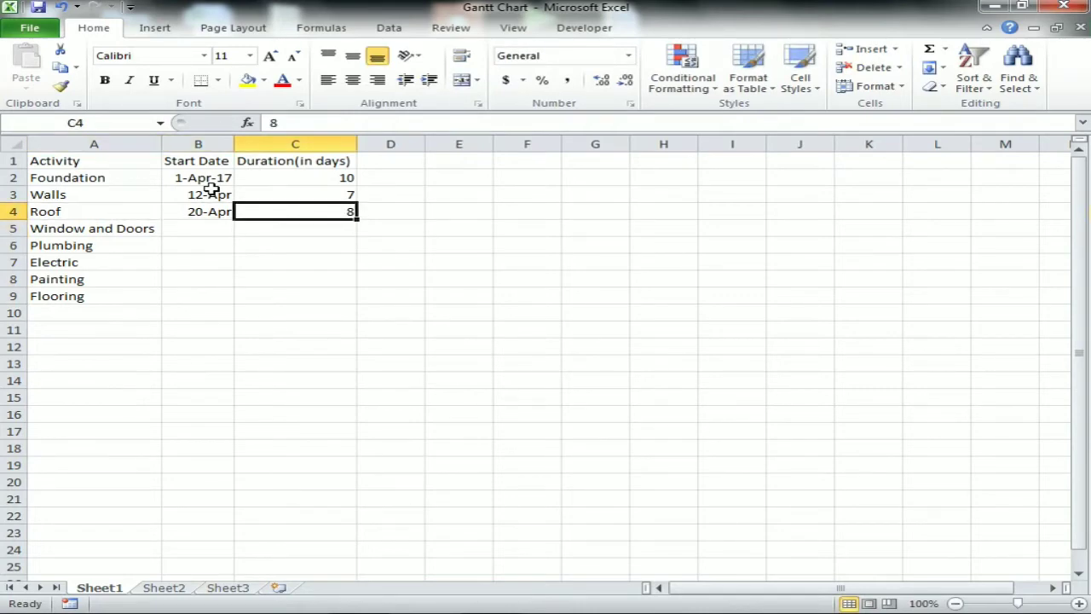
pyautogui.press('Left')
pyautogui.press('Left')
pyautogui.press('Right')
pyautogui.press('Right')
pyautogui.press('Left')
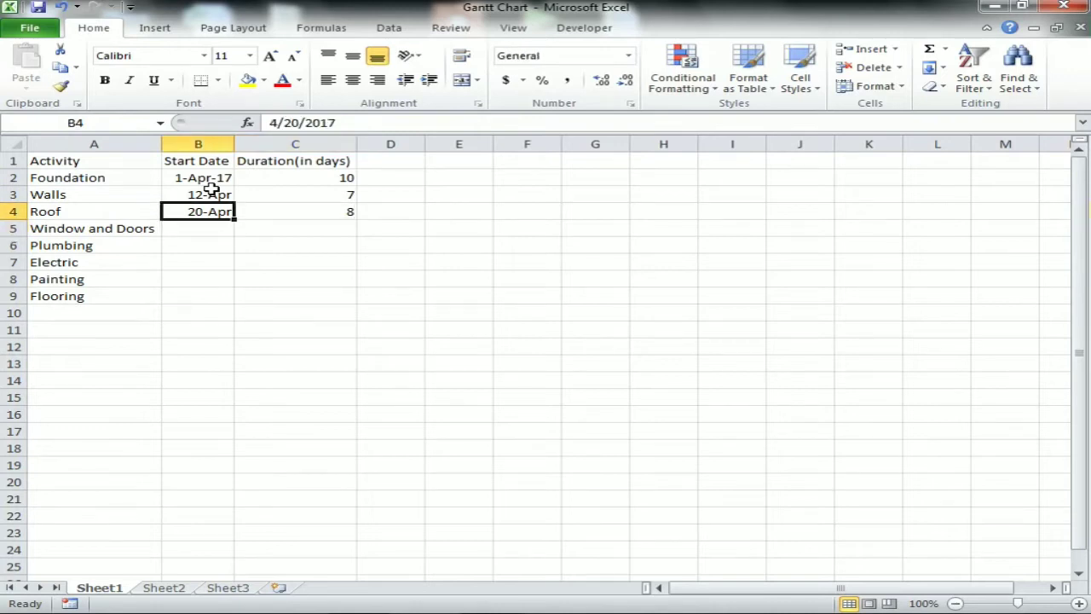
pyautogui.press('Right')
pyautogui.press('Right')
pyautogui.press('Left')
# Enter 1-May in B5 as the start date for Window and Doors and 5 in C5 as its duration.
pyautogui.press('Left')
pyautogui.press('Down')
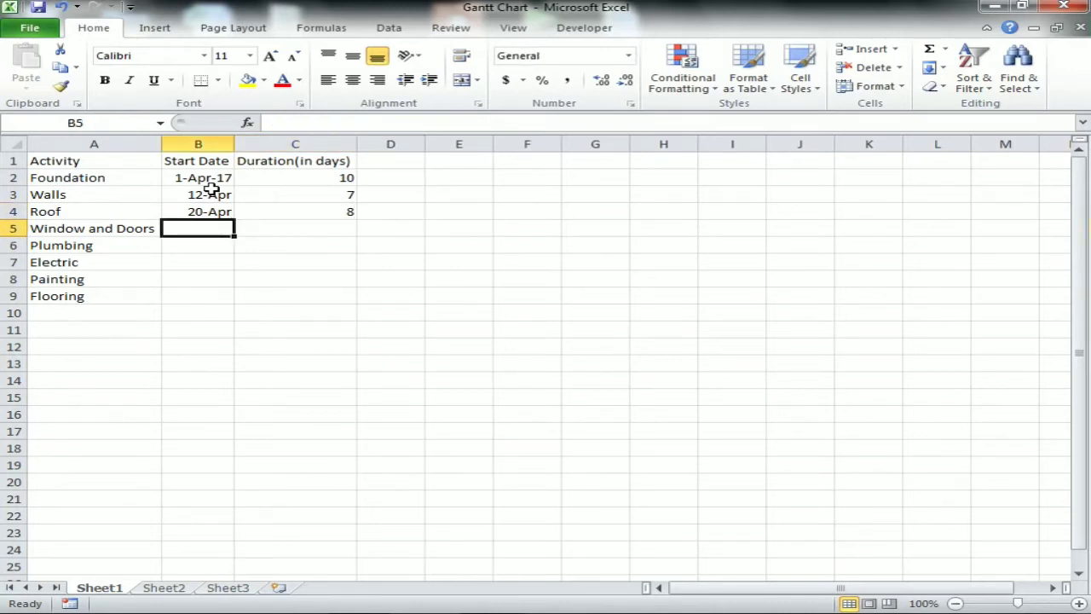
pyautogui.write('1')
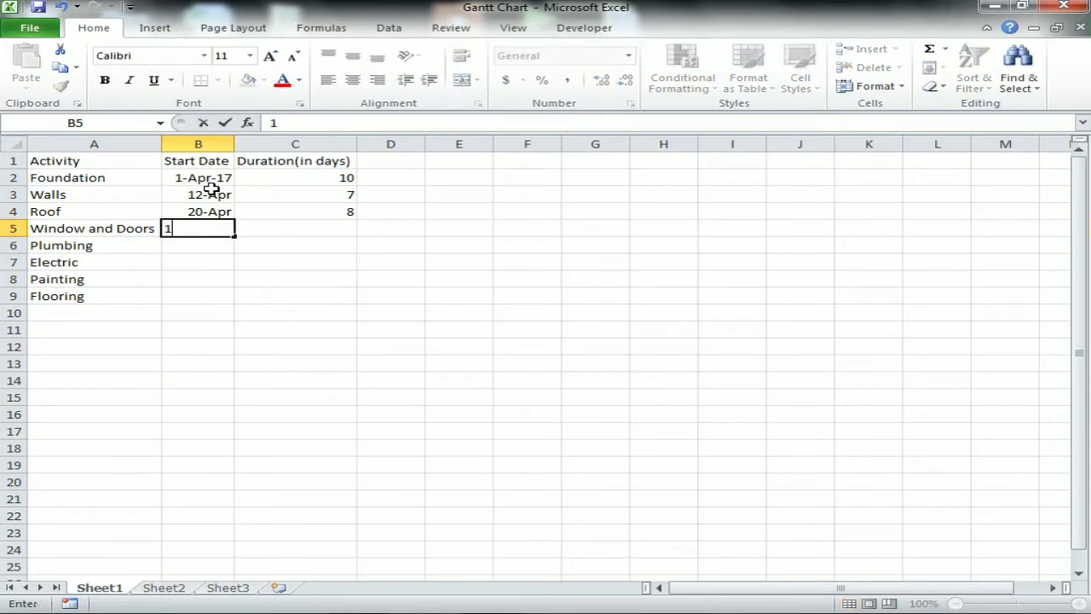
pyautogui.write('-may')
pyautogui.press('Return')
pyautogui.press('Up')
pyautogui.press('Right')
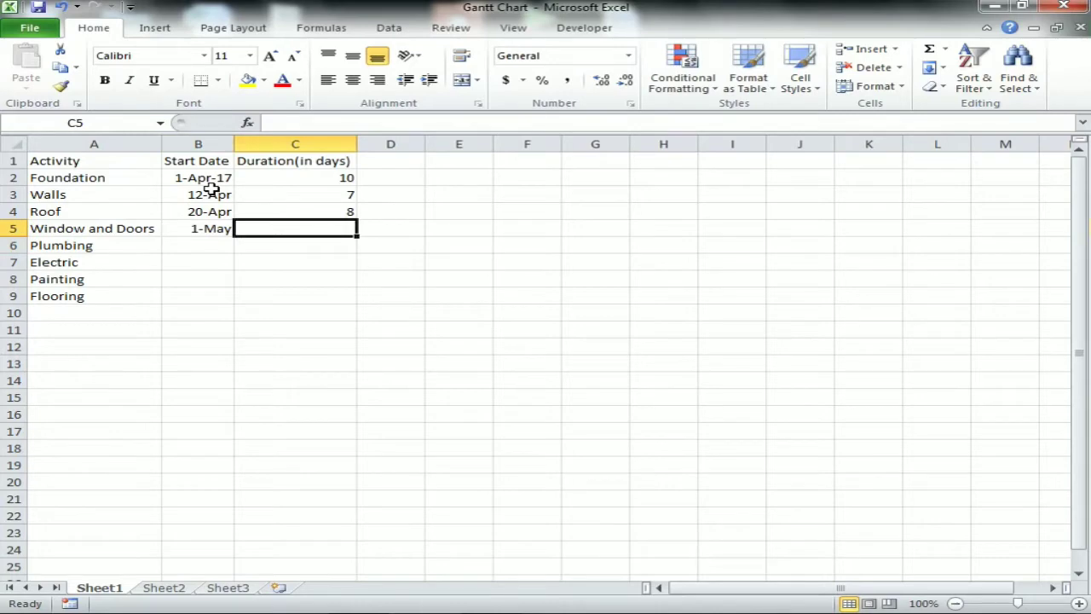
pyautogui.write('5')
pyautogui.press('Return')
# Enter 7-May in B6 as the start date for Plumbing and 3 in C6 as its duration in days.
pyautogui.press('Left')
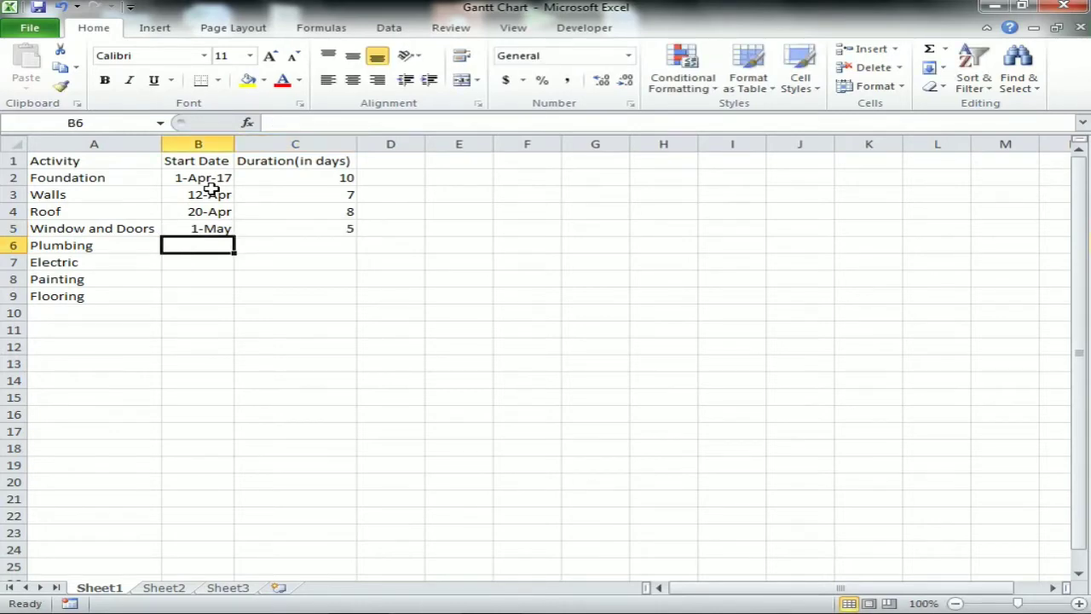
pyautogui.write('7')
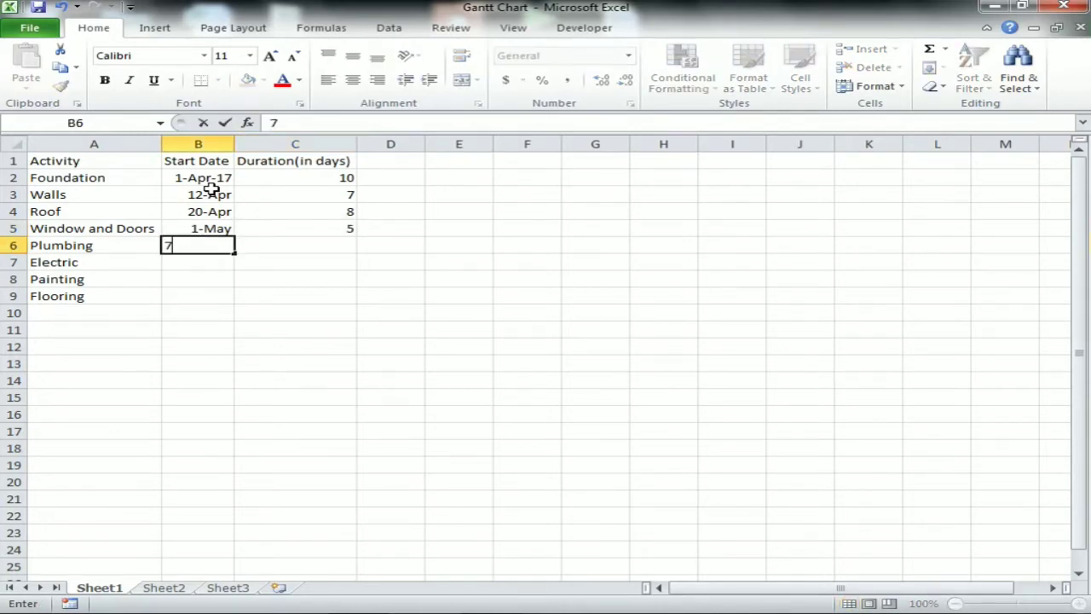
pyautogui.write('-may')
pyautogui.press('Return')
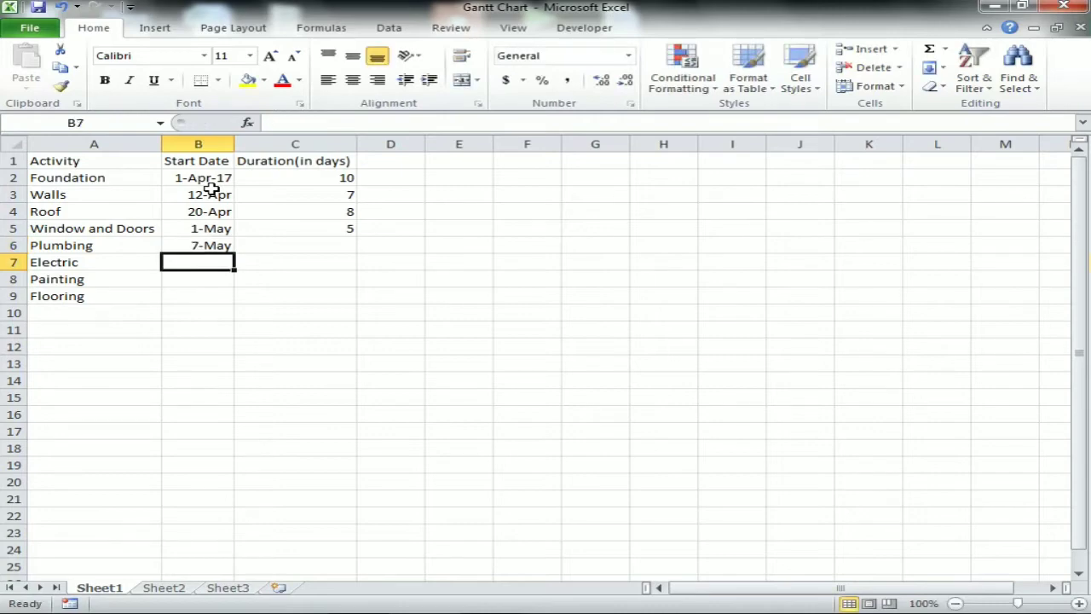
pyautogui.press('Up')
pyautogui.press('Right')
pyautogui.write('3')
pyautogui.press('Return')
pyautogui.press('Up')
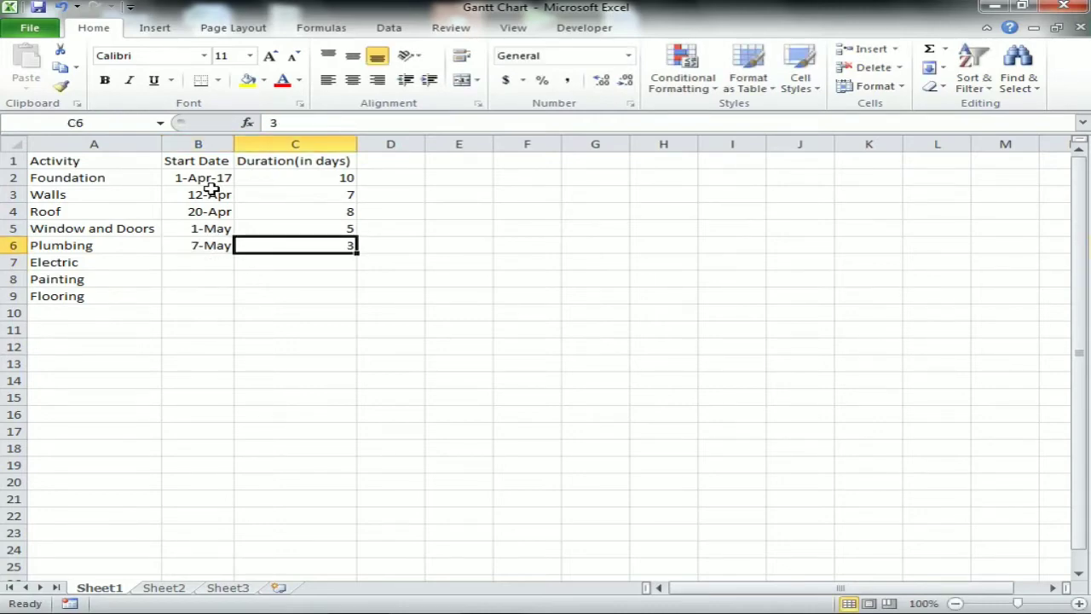
# Fill the Plumbing start date and duration from B6:C6 down into the Electric row, B7:C7.
pyautogui.press('Left')
pyautogui.hotkey('shift', 'space')
pyautogui.press('Down')
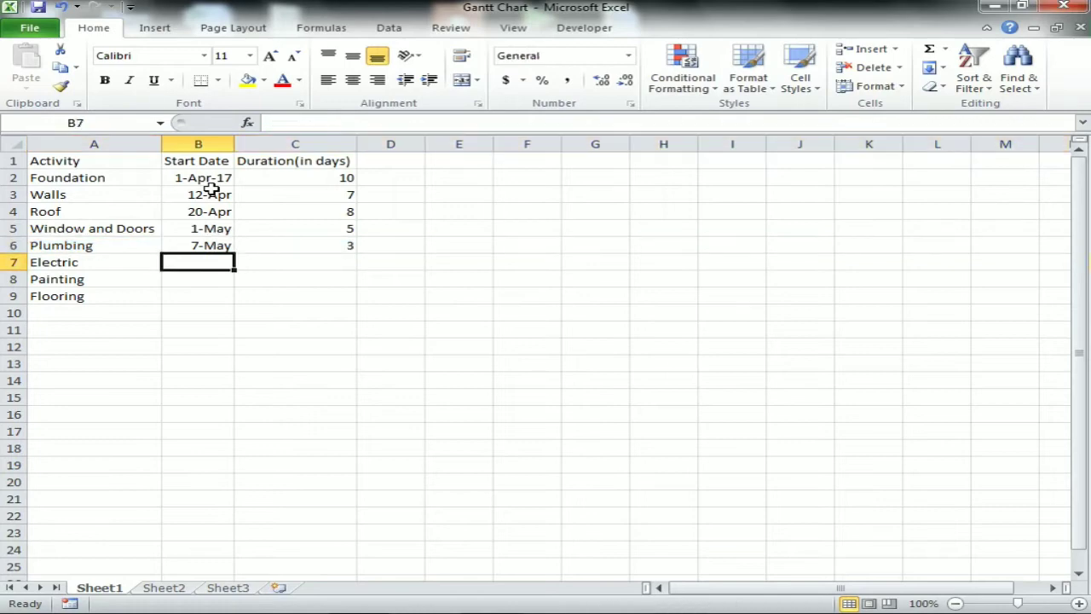
pyautogui.hotkey('shift', 'space')
pyautogui.press('Down')
pyautogui.press('Up')
pyautogui.hotkey('shift', 'Right')
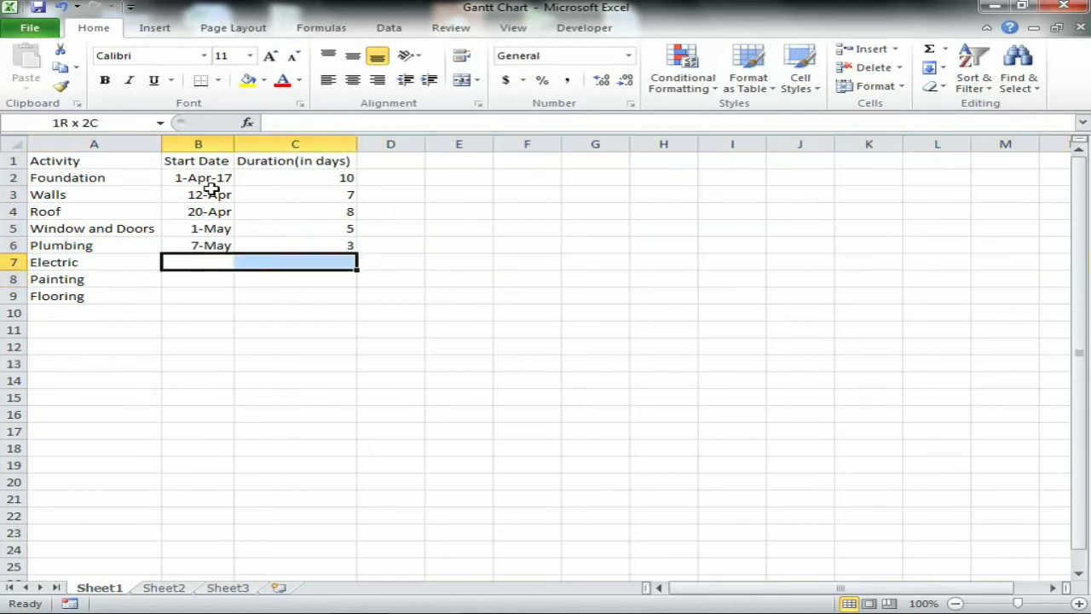
pyautogui.hotkey('shift', 'Up')
pyautogui.hotkey('ctrl', 'd')
pyautogui.press('Down')
pyautogui.press('Up')
pyautogui.press('Up')
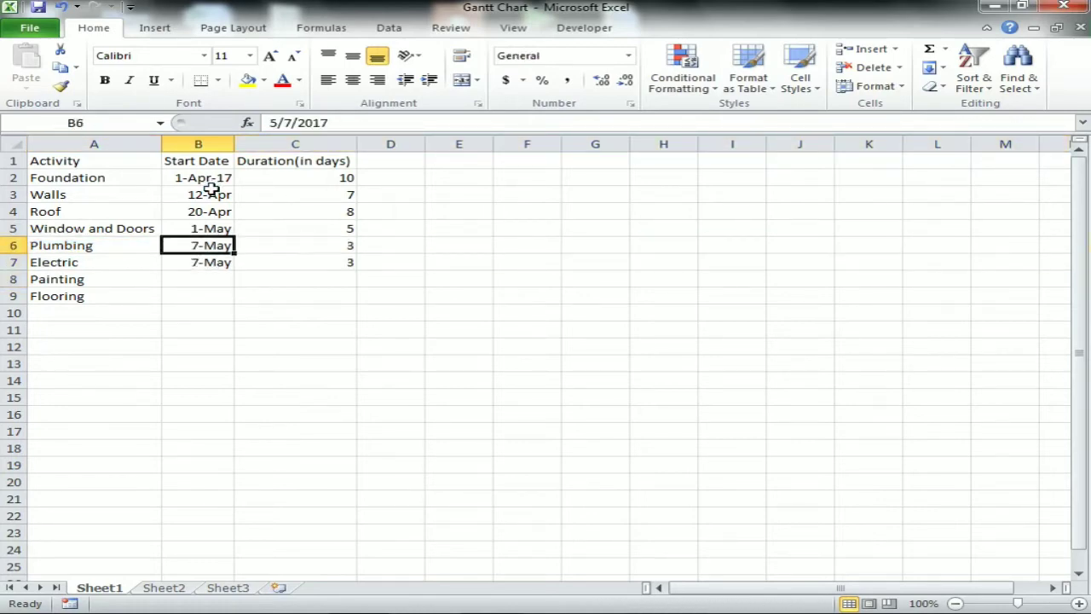
pyautogui.hotkey('shift', 'Down')
pyautogui.hotkey('shift', 'Right')
pyautogui.press('Down')
pyautogui.press('Up')
pyautogui.hotkey('shift', 'space')
# Enter 11-May in B8 as the start date for Painting.
pyautogui.press('Down')
pyautogui.hotkey('shift', 'space')
pyautogui.press('Down')
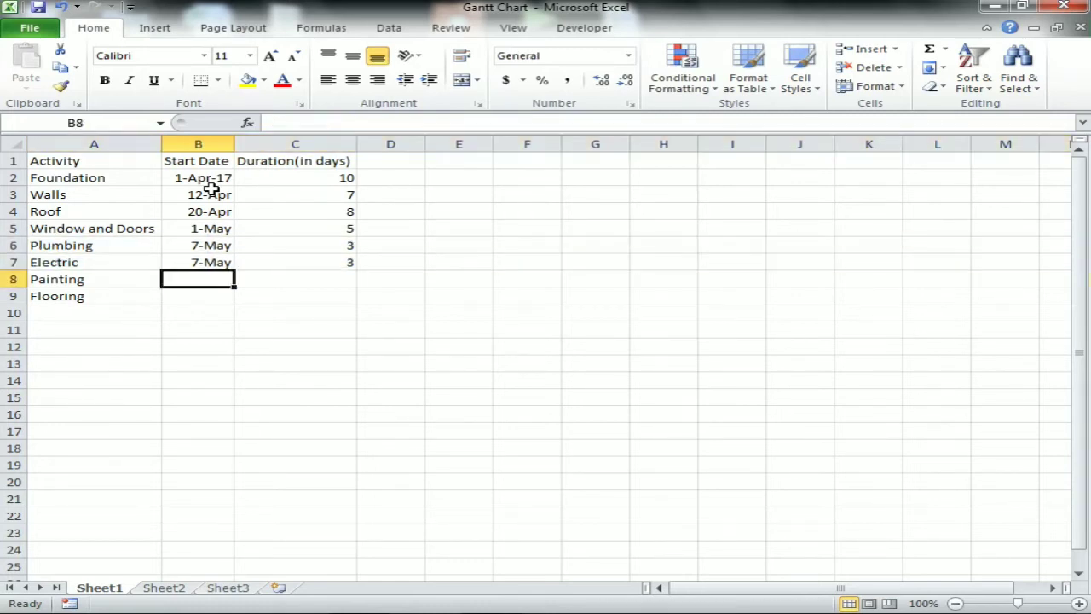
pyautogui.write('11')
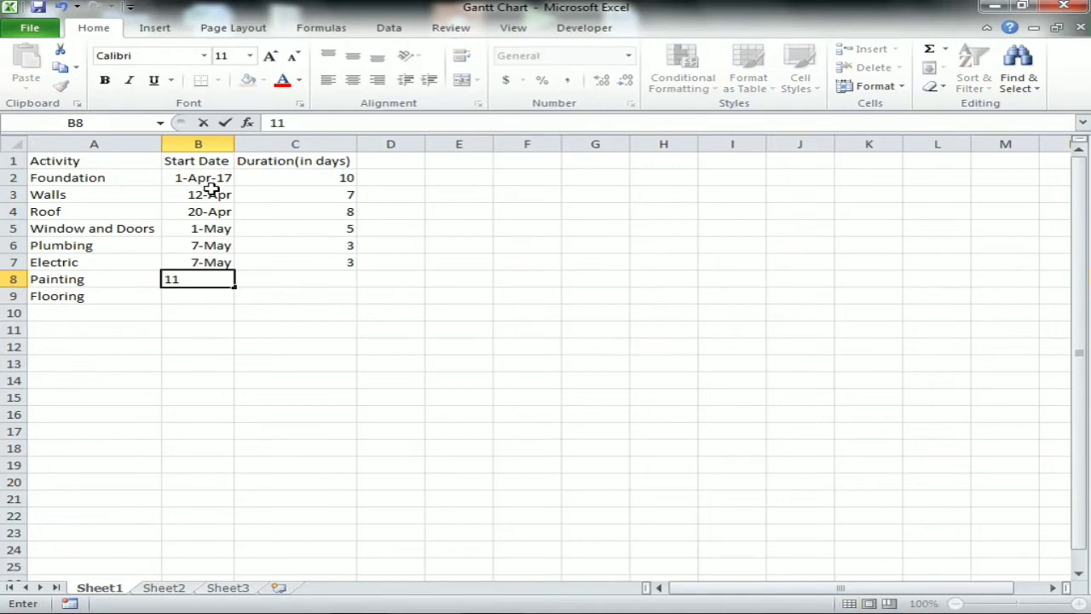
pyautogui.write(' ju')
pyautogui.press('BackSpace')
pyautogui.press('BackSpace')
pyautogui.press('BackSpace')
pyautogui.write('may')
pyautogui.press('Return')
pyautogui.press('Up')
# Enter 2 in C8 as the duration in days for Painting.
pyautogui.press('Right')
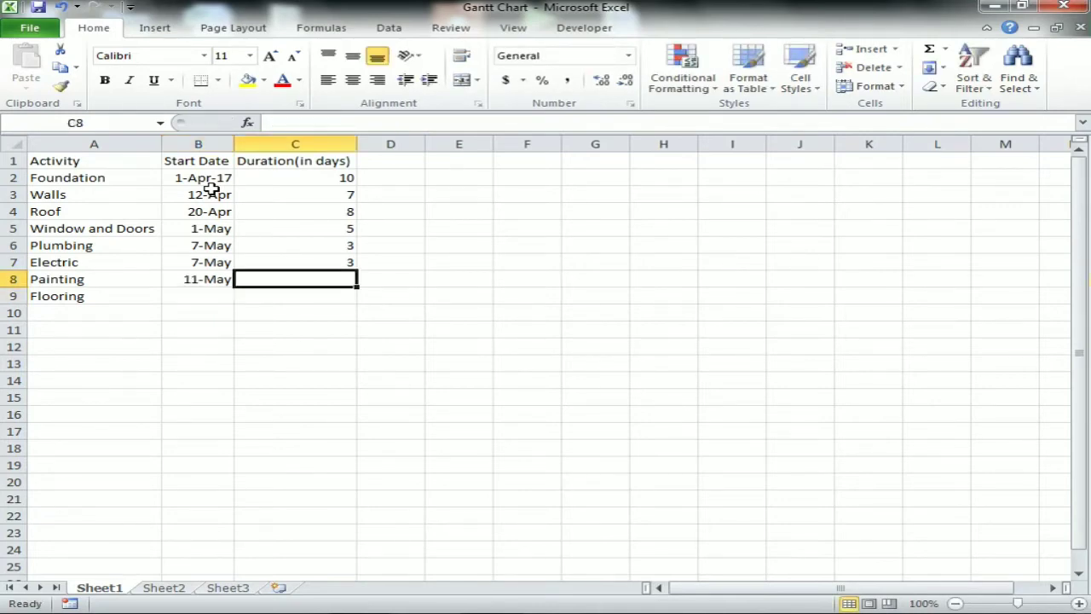
pyautogui.press('Up')
pyautogui.press('Down')
pyautogui.write('2')
pyautogui.press('Return')
# Enter 13-May in B9 as the start date for Flooring and 2 in C9 as its duration in days.
pyautogui.press('Left')
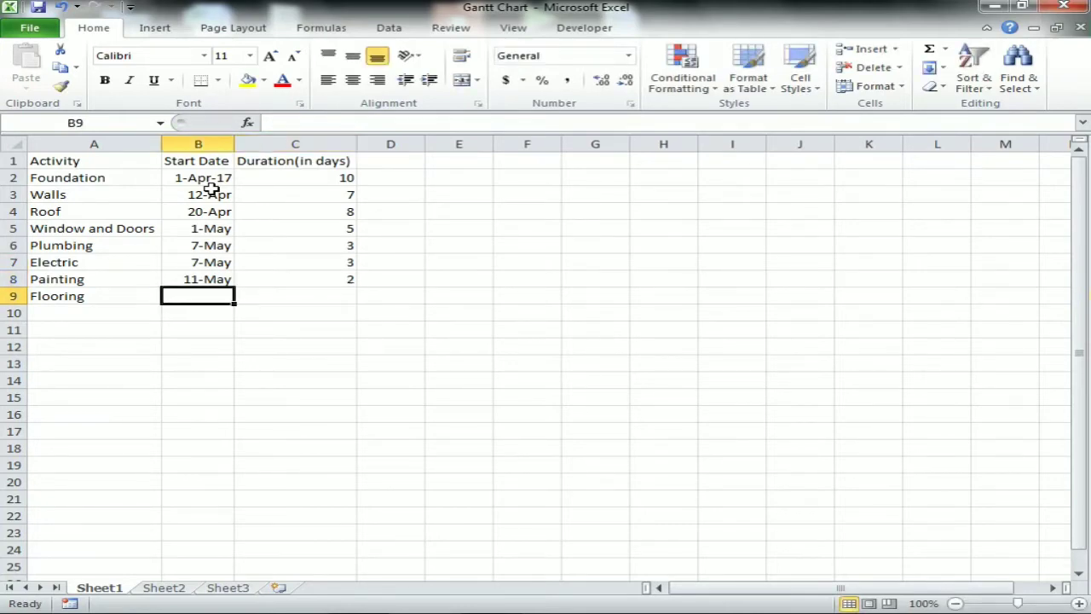
pyautogui.write('13')
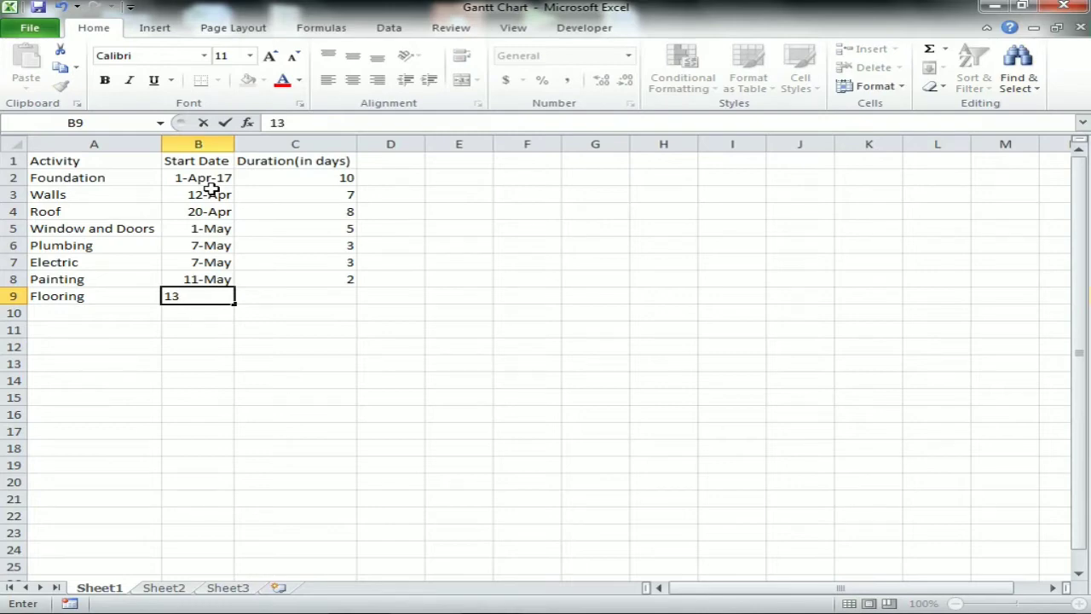
pyautogui.write('may')
pyautogui.hotkey('ctrl', 'Return')
pyautogui.press('Right')
pyautogui.write('2')
pyautogui.press('Return')
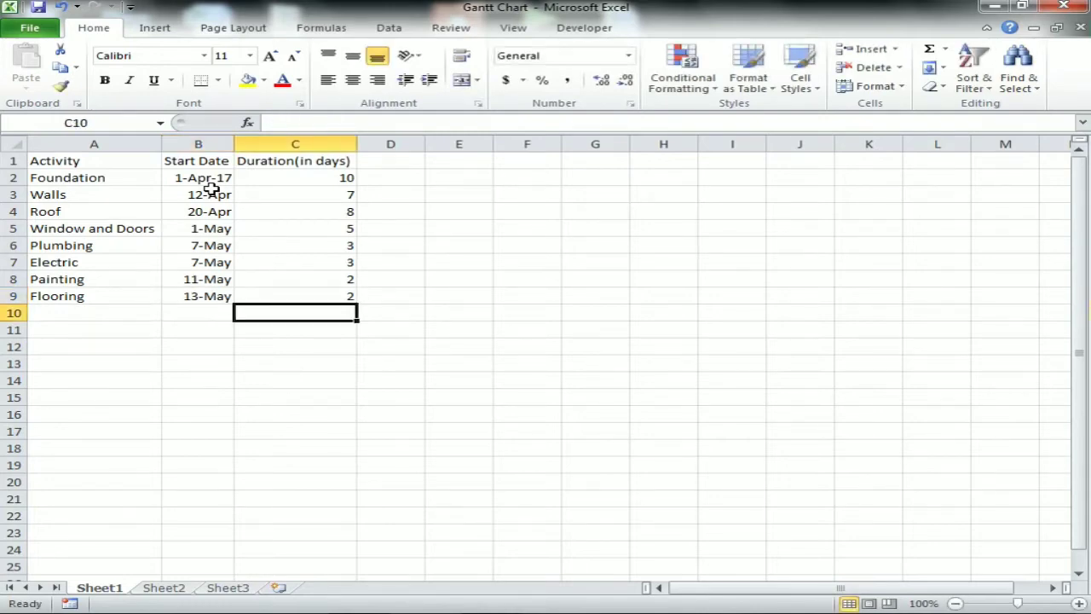
# Format the start dates in B2:B9 as day-month-year dates such as 12-Apr-17.
pyautogui.press('Up')
pyautogui.click(211, 185)
pyautogui.hotkey('ctrl', 'shift', 'Down')
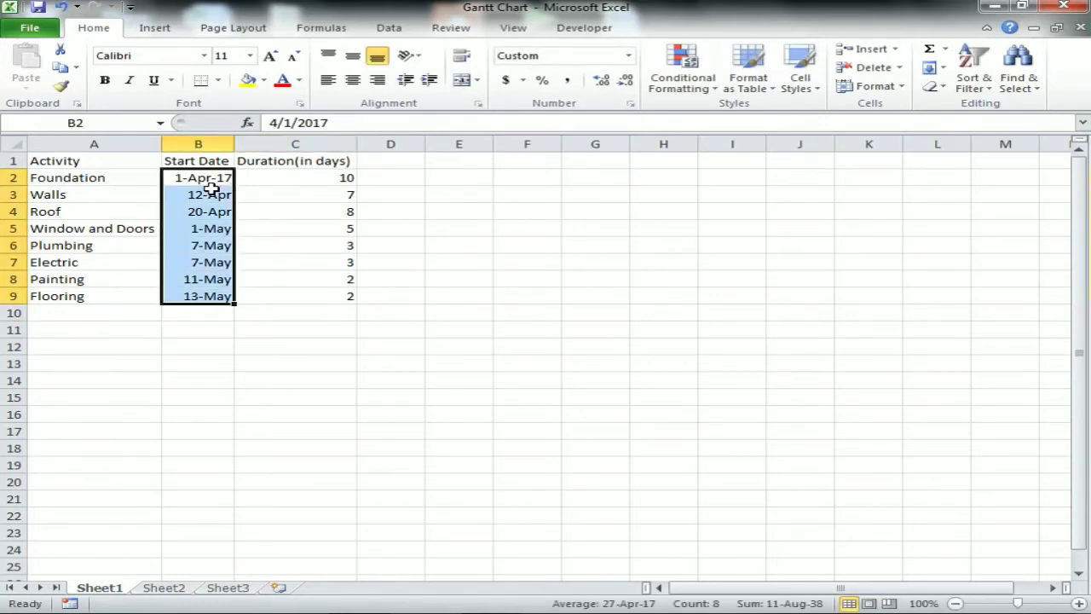
pyautogui.hotkey('ctrl', 'shift', '3')
pyautogui.press('Up')
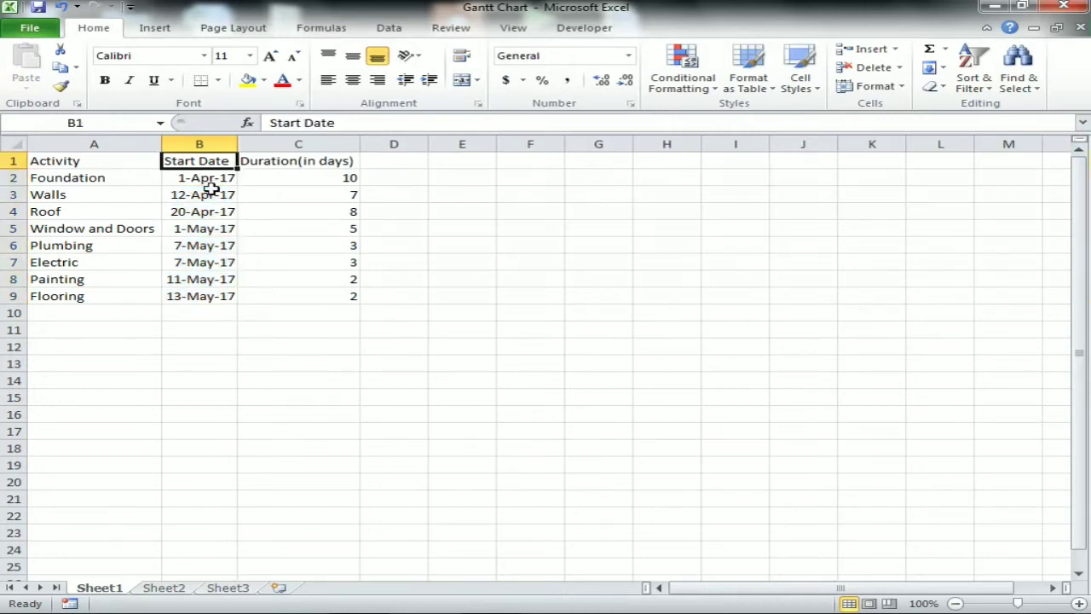
# Centre the contents of A1:C9 horizontally and vertically and apply All Borders to the range.
pyautogui.press('Left')
pyautogui.hotkey('ctrl', 'shift', 'Right')
pyautogui.hotkey('ctrl', 'shift', 'Down')
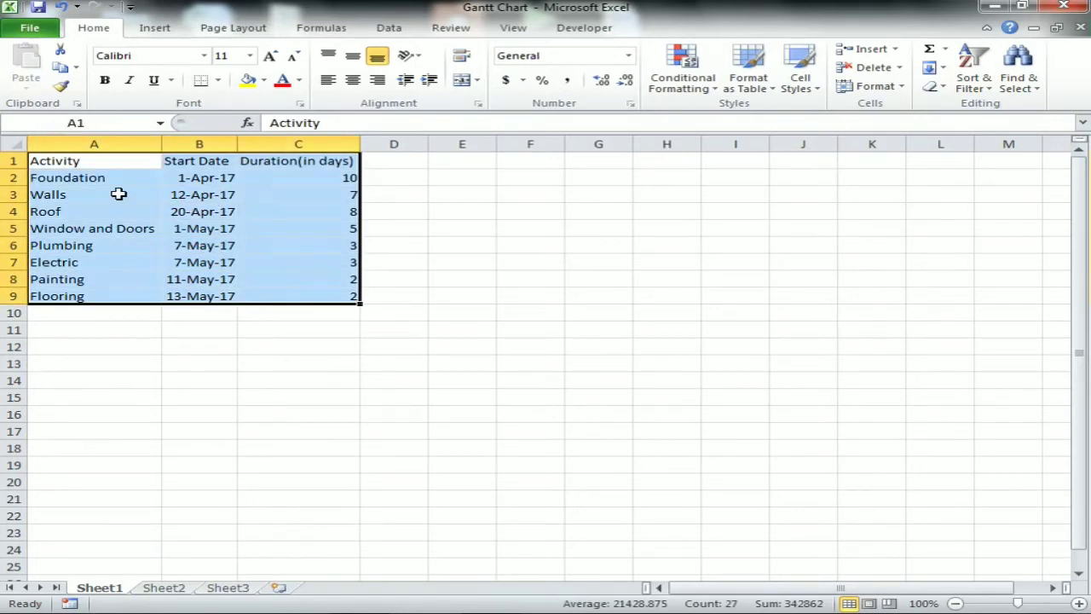
pyautogui.scroll(4, 401, 254)
pyautogui.click(720, 282)
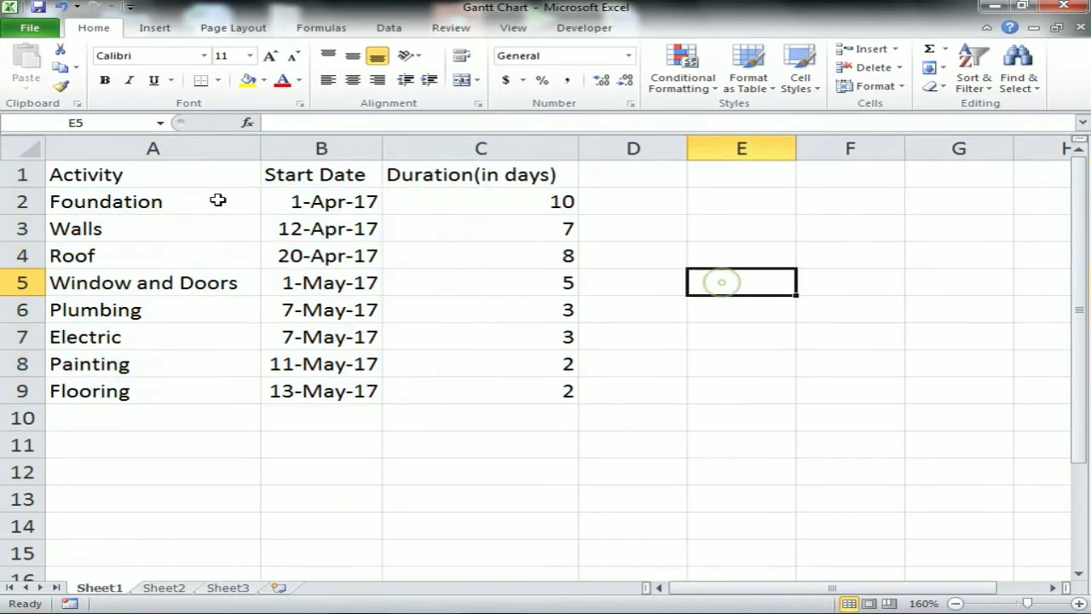
pyautogui.moveTo(109, 171); pyautogui.dragTo(576, 397)
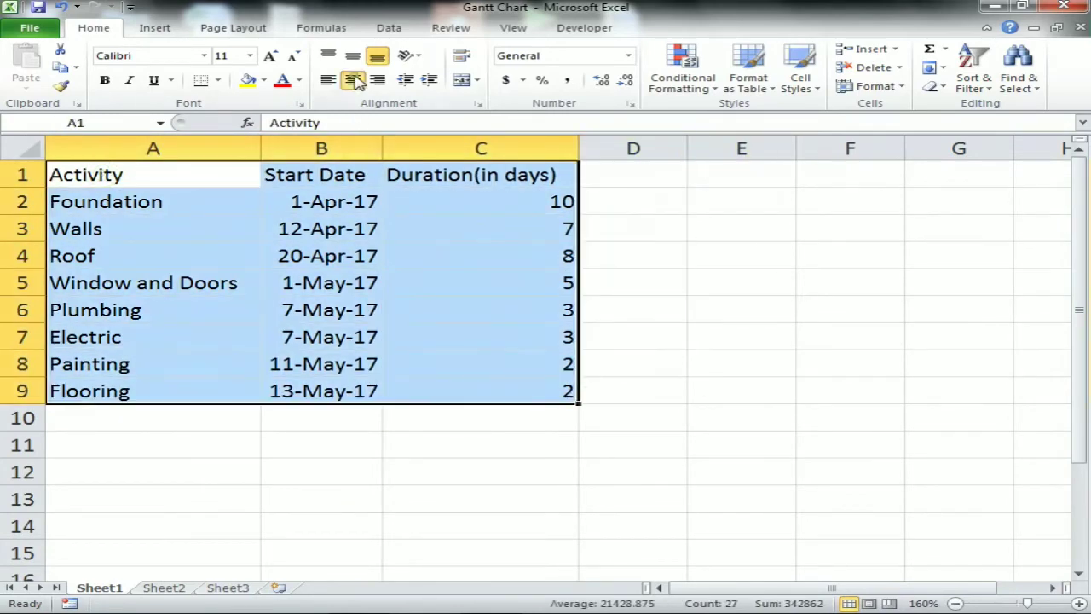
pyautogui.click(352, 79)
pyautogui.click(352, 56)
pyautogui.click(218, 80)
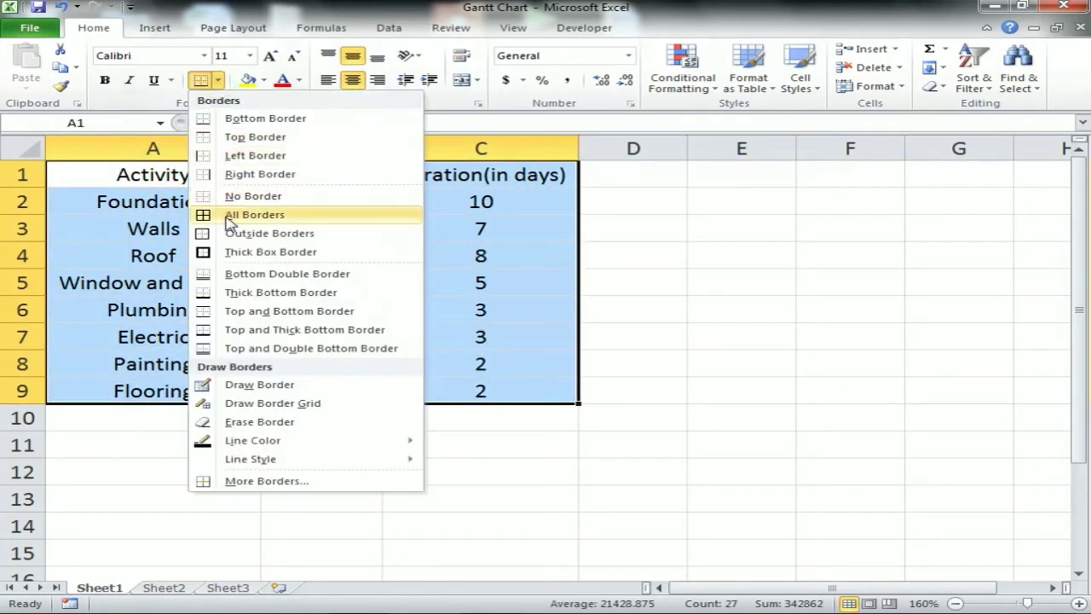
pyautogui.click(224, 214)
# Format the header row A1:C1 with a dark grey fill and white font colour.
pyautogui.moveTo(129, 171); pyautogui.dragTo(474, 166)
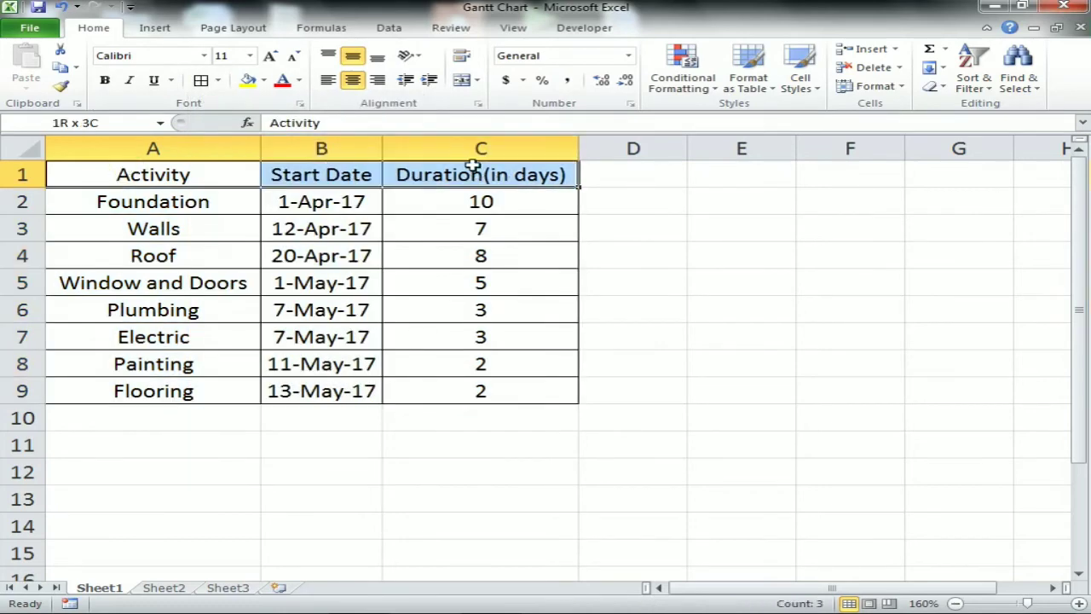
pyautogui.click(263, 80)
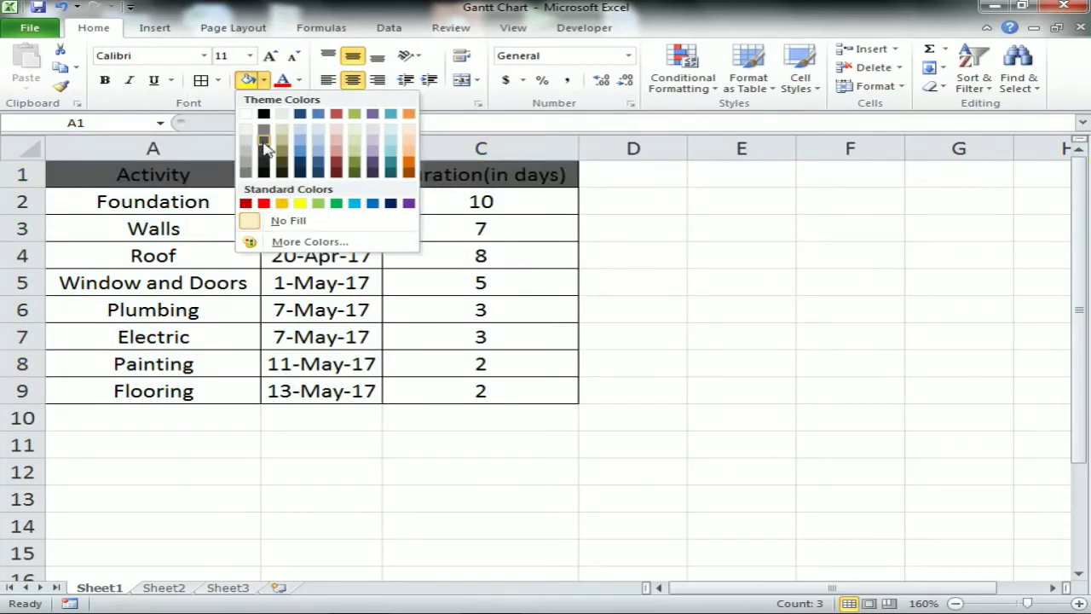
pyautogui.click(263, 132)
pyautogui.click(299, 80)
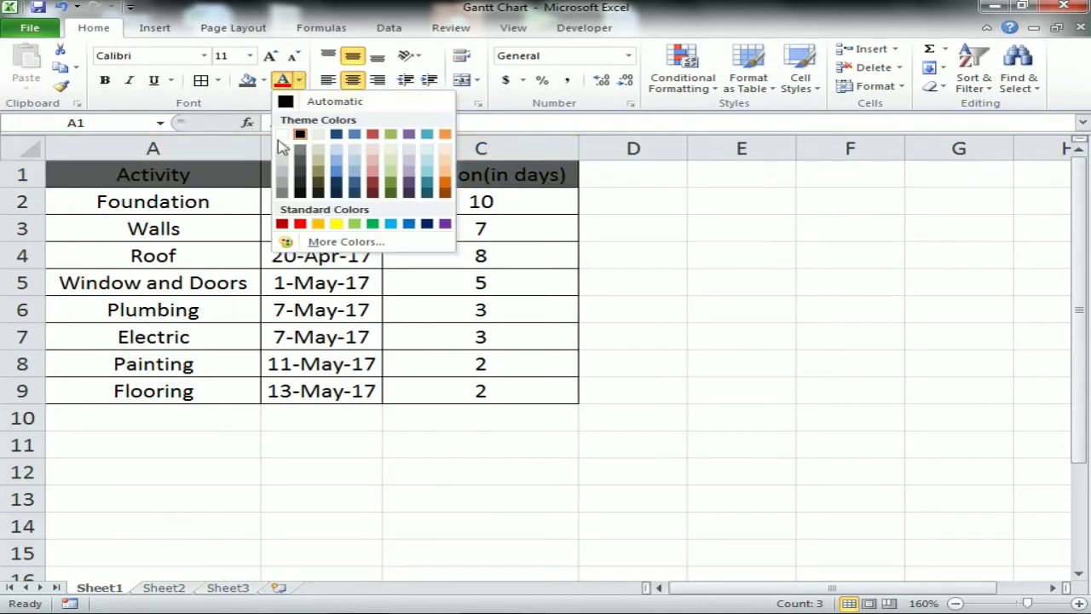
pyautogui.click(282, 134)
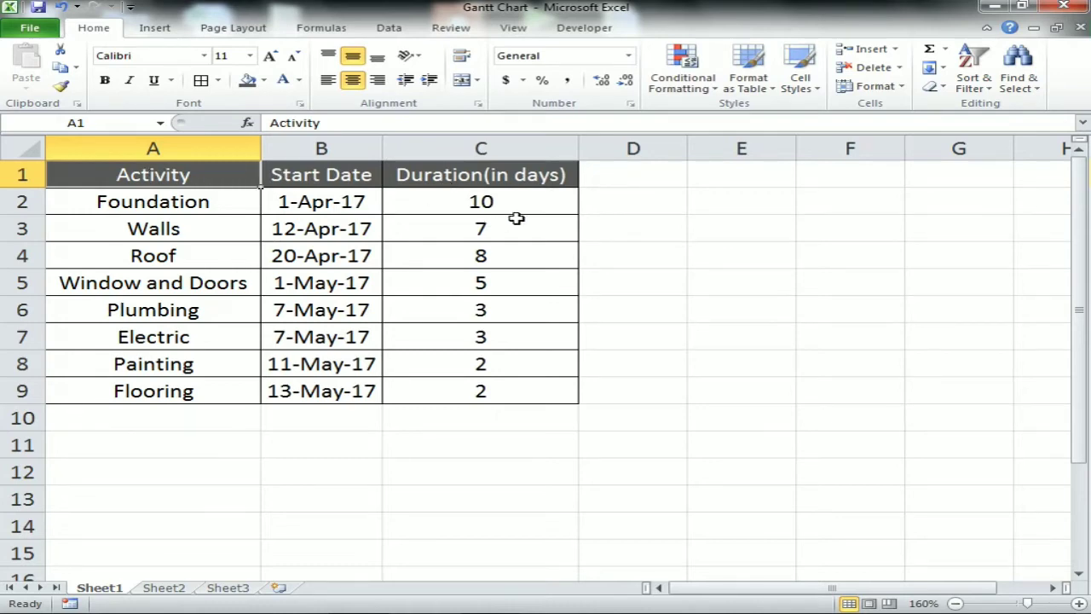
# Widen column B so that all the start dates fit in their cells.
pyautogui.click(516, 220)
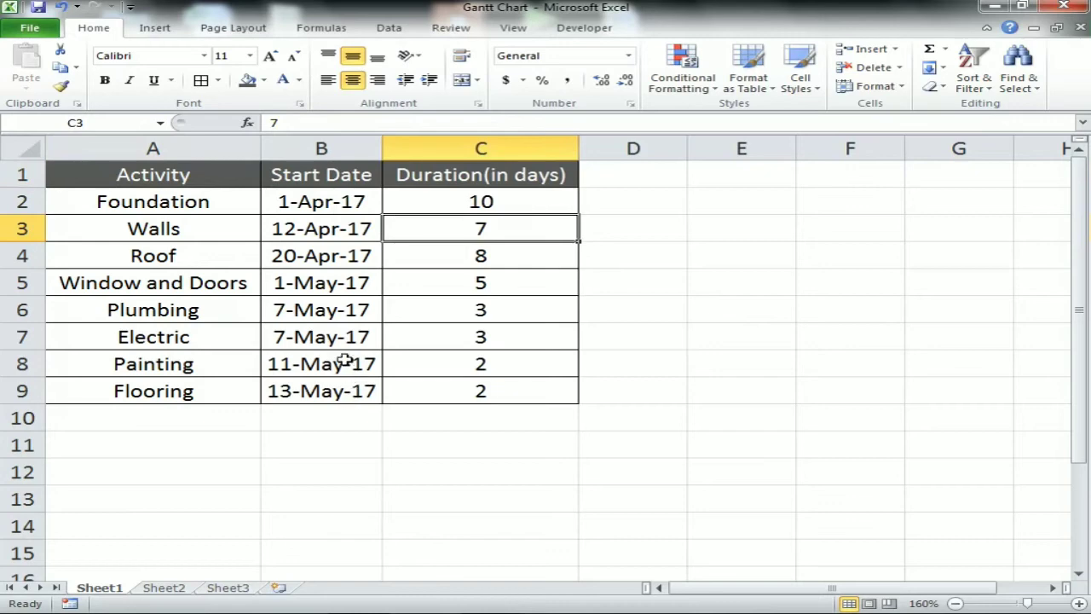
pyautogui.scroll(-3, 392, 207)
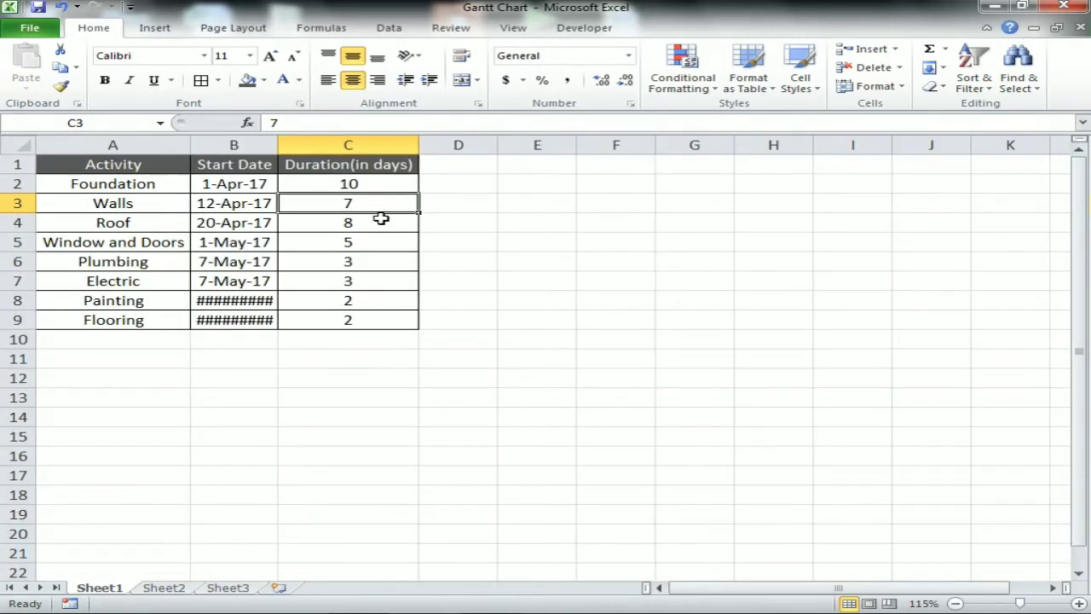
pyautogui.moveTo(276, 138); pyautogui.dragTo(308, 138)
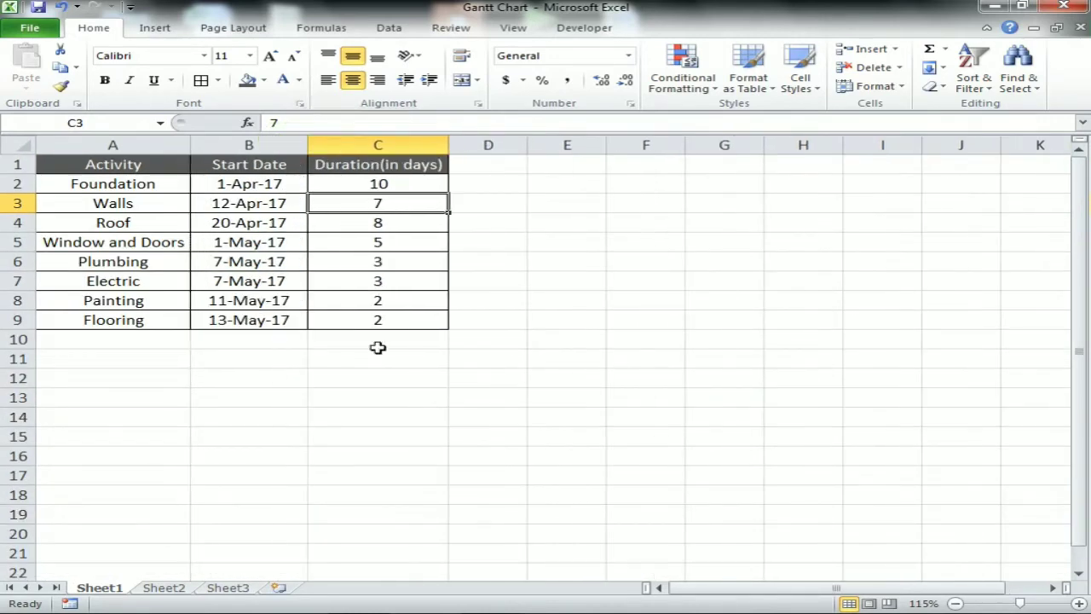
# Insert a 2-D Stacked Bar chart from the activity table, starting from the empty cell D2.
pyautogui.click(516, 396)
pyautogui.click(498, 181)
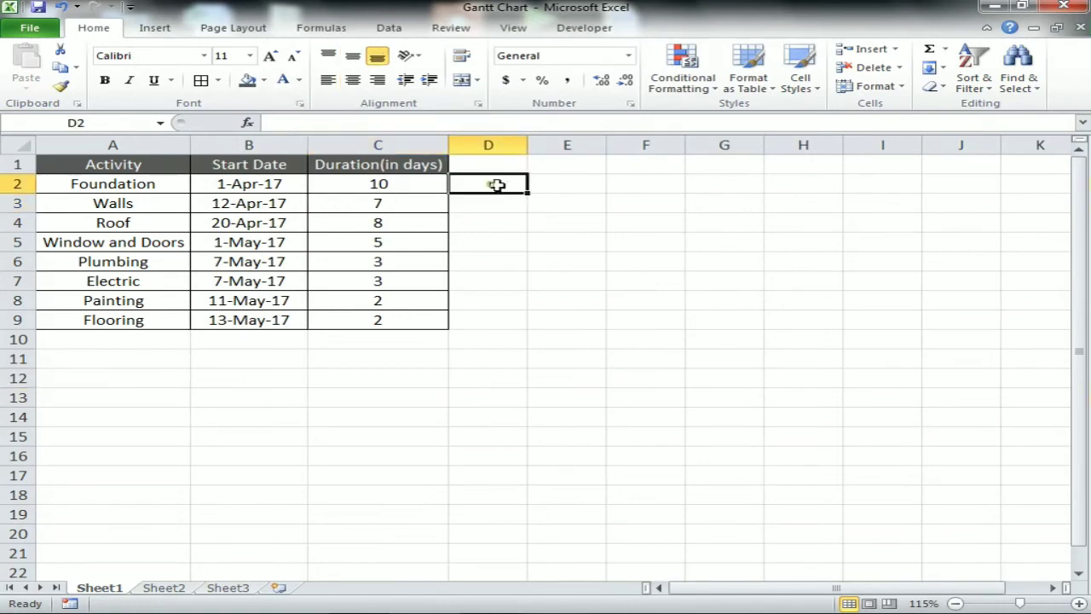
pyautogui.click(157, 28)
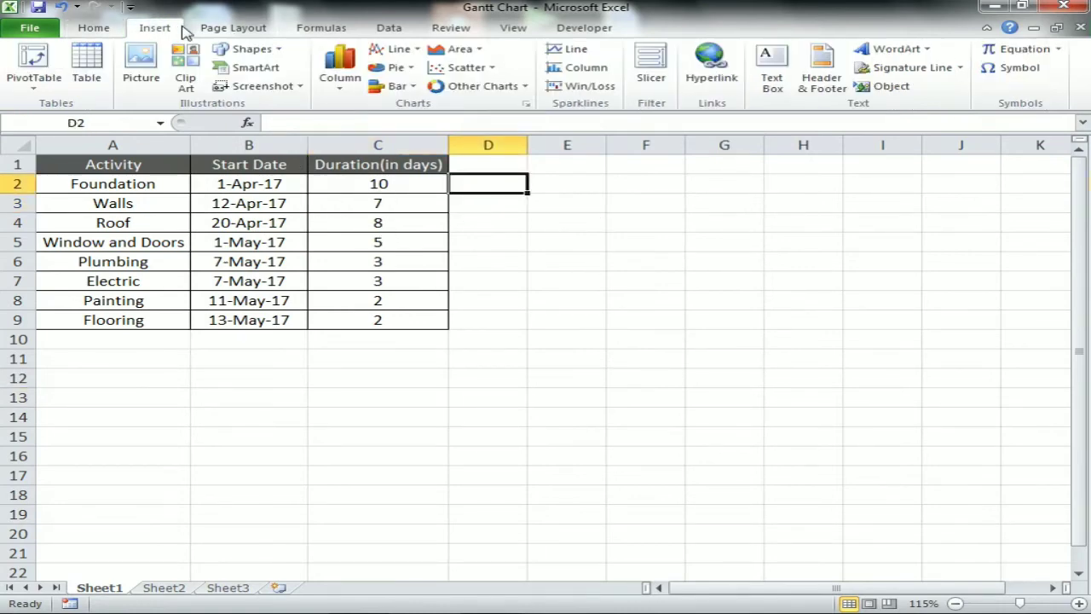
pyautogui.click(412, 88)
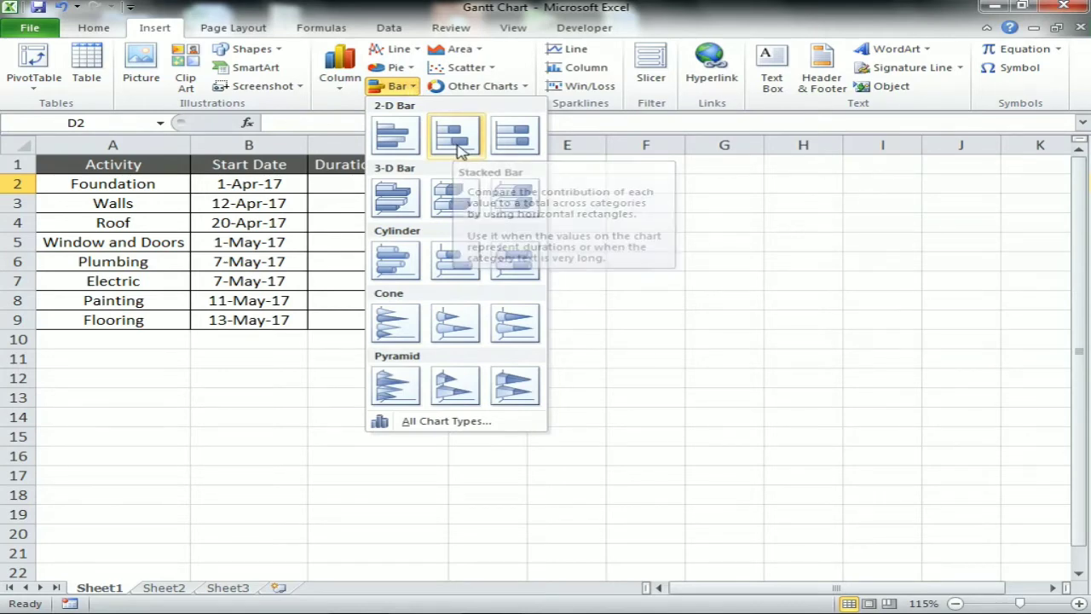
pyautogui.click(455, 136)
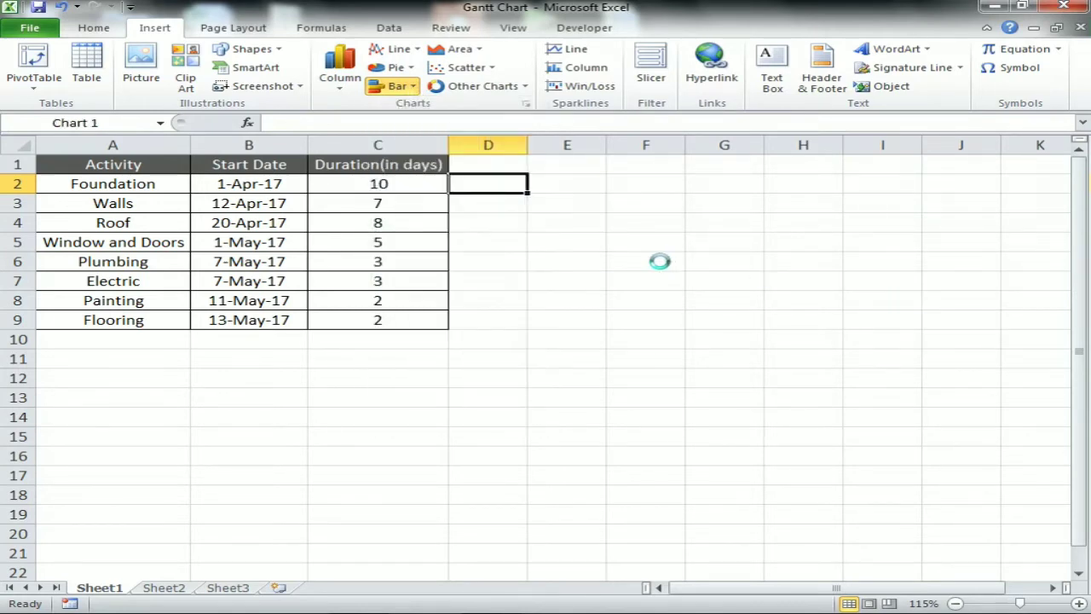
# Remove the Duration(in days) series from the chart's data source to leave the chart empty.
pyautogui.rightClick(609, 328)
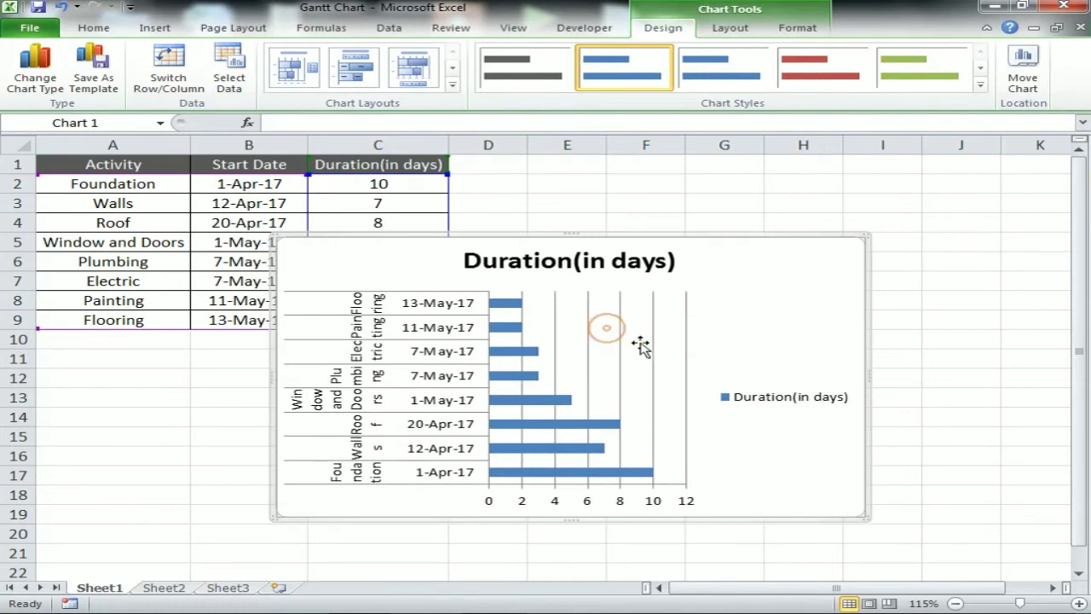
pyautogui.click(676, 401)
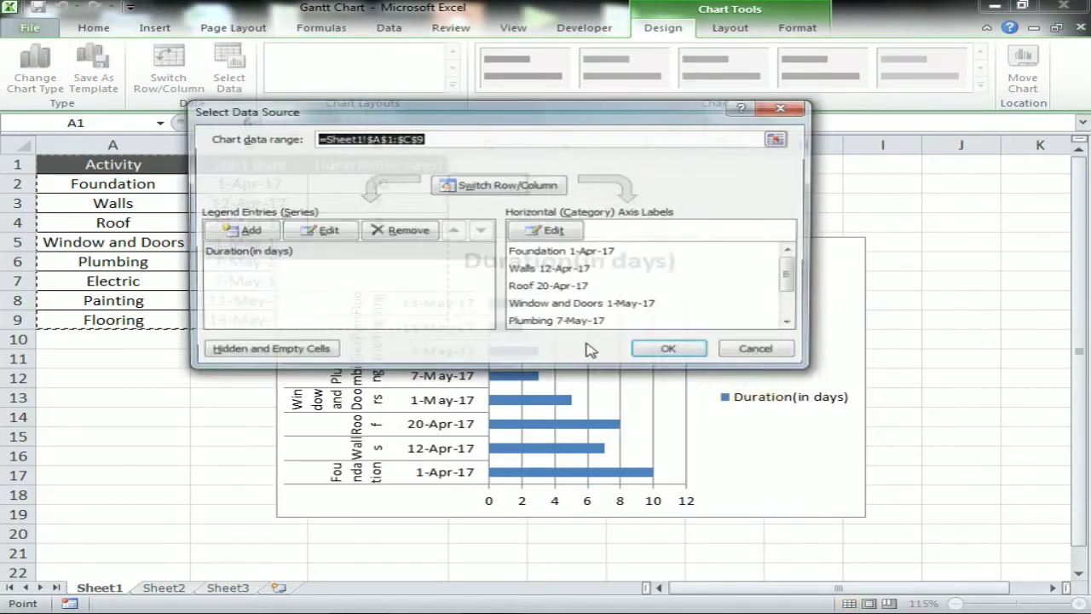
pyautogui.click(278, 252)
pyautogui.click(407, 231)
pyautogui.click(669, 351)
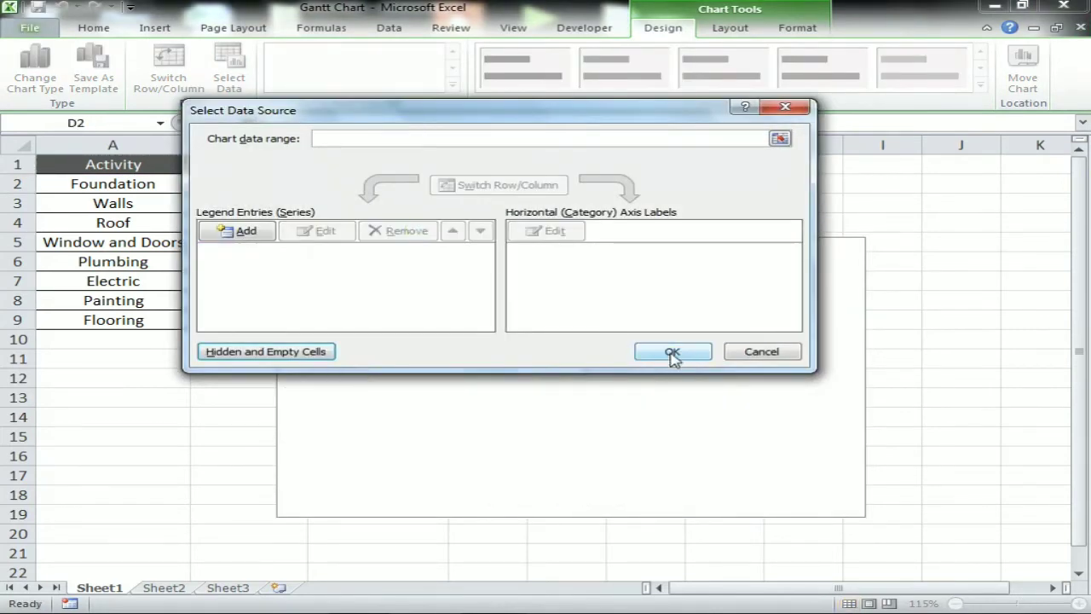
# Move the empty chart beside the table so it covers about D2:K16 and leaves the data uncovered.
pyautogui.click(918, 318)
pyautogui.click(706, 283)
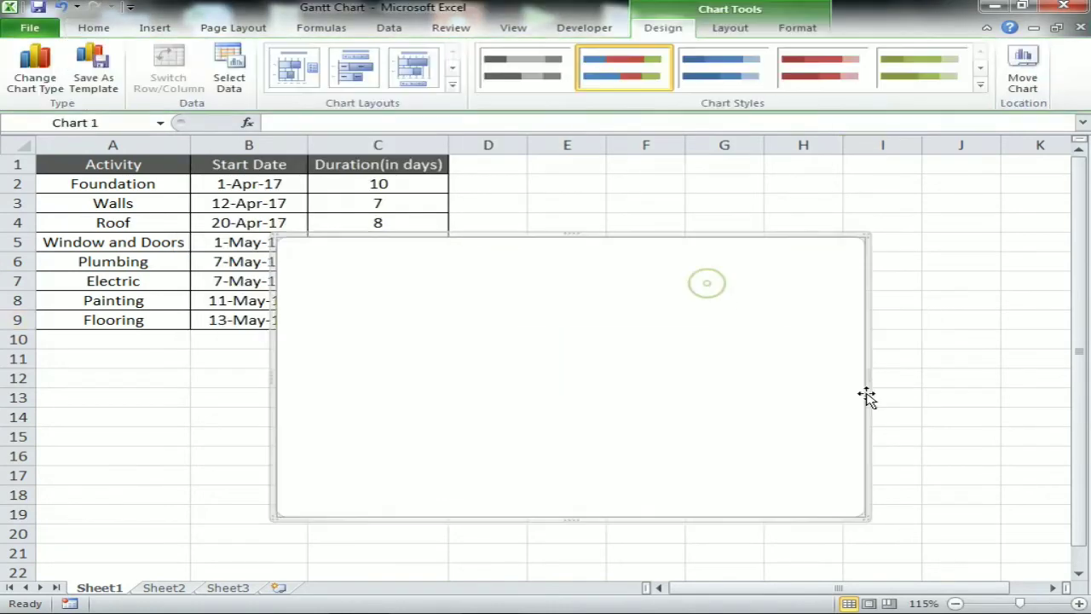
pyautogui.moveTo(618, 324); pyautogui.dragTo(662, 292)
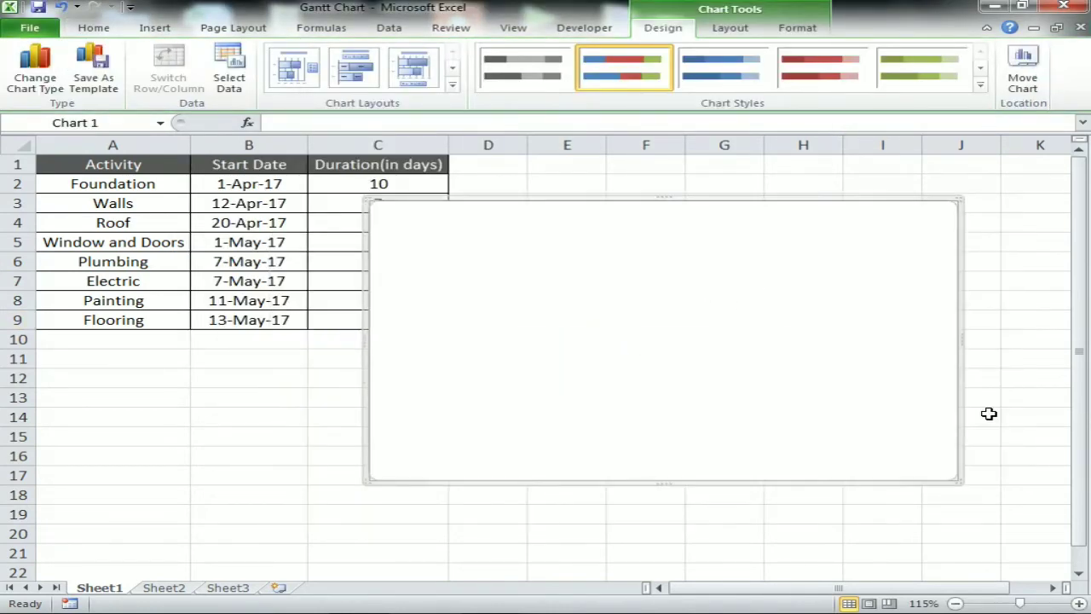
pyautogui.click(1053, 588)
pyautogui.click(83, 360)
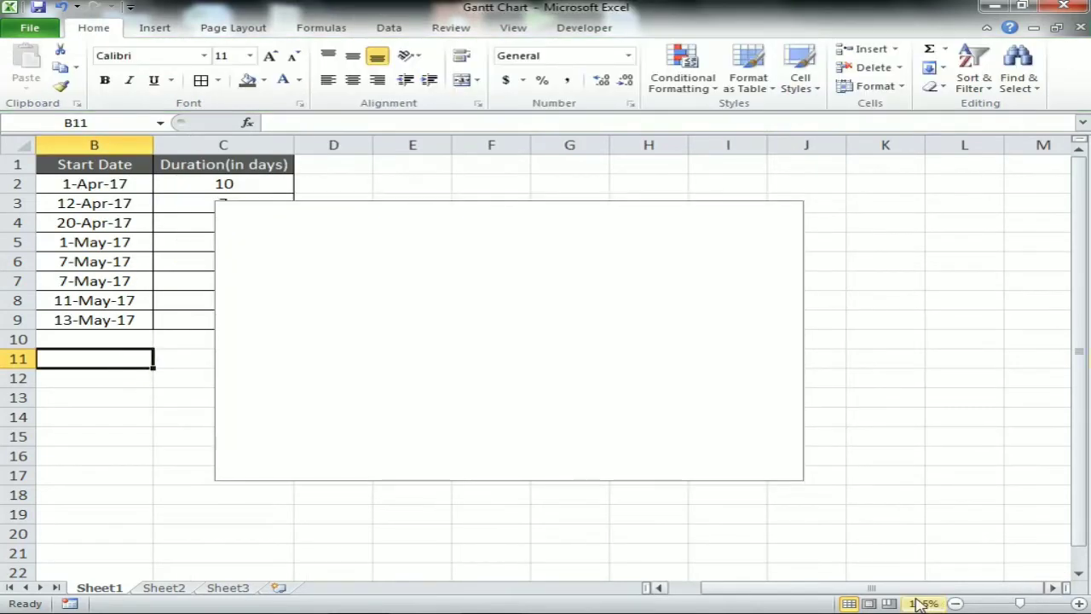
pyautogui.click(956, 604)
pyautogui.moveTo(650, 324); pyautogui.dragTo(745, 300)
pyautogui.click(665, 477)
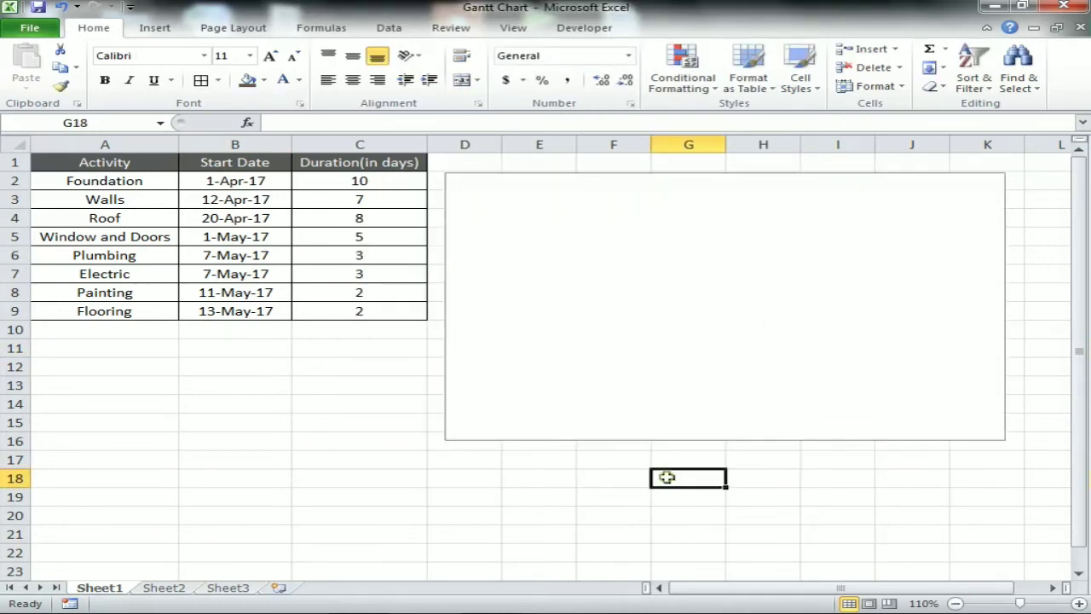
# Add a series to the empty chart with its name from B1 and its values from the start dates in B2:B9.
pyautogui.click(718, 217)
pyautogui.rightClick(720, 217)
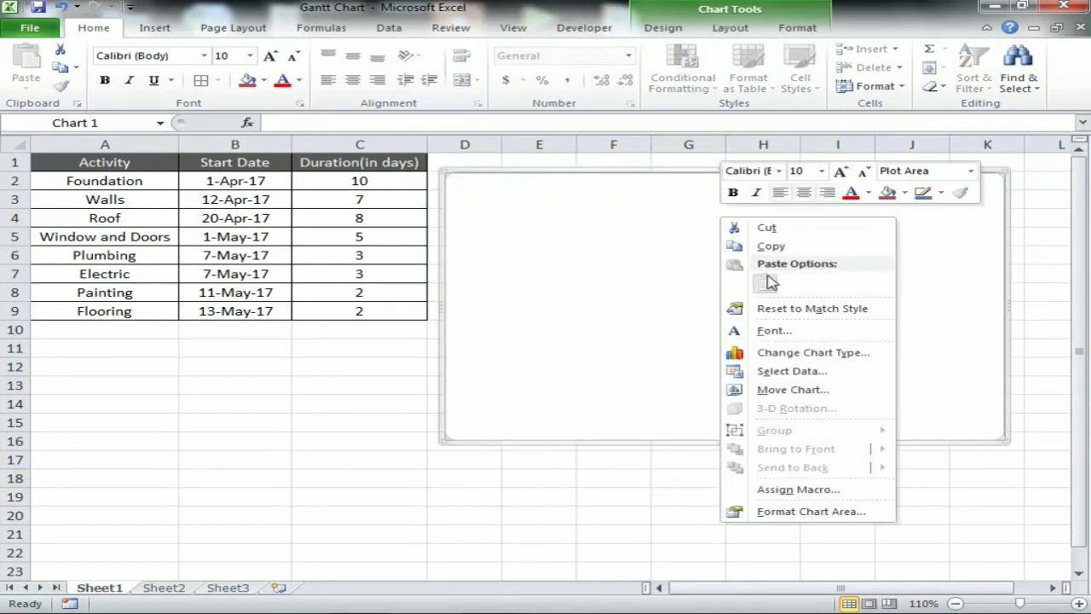
pyautogui.click(798, 373)
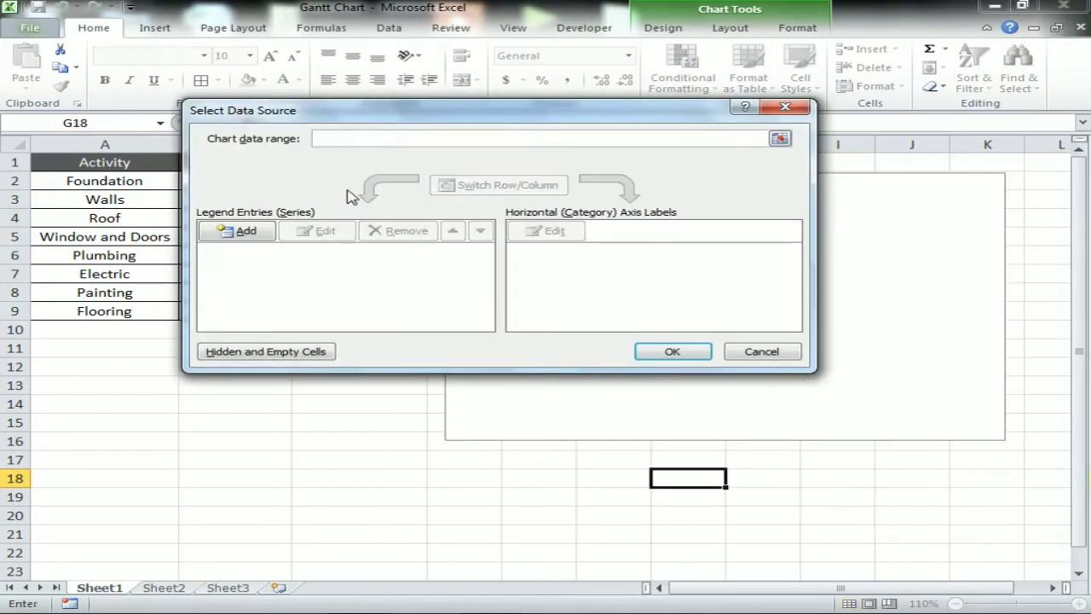
pyautogui.moveTo(357, 115); pyautogui.dragTo(568, 148)
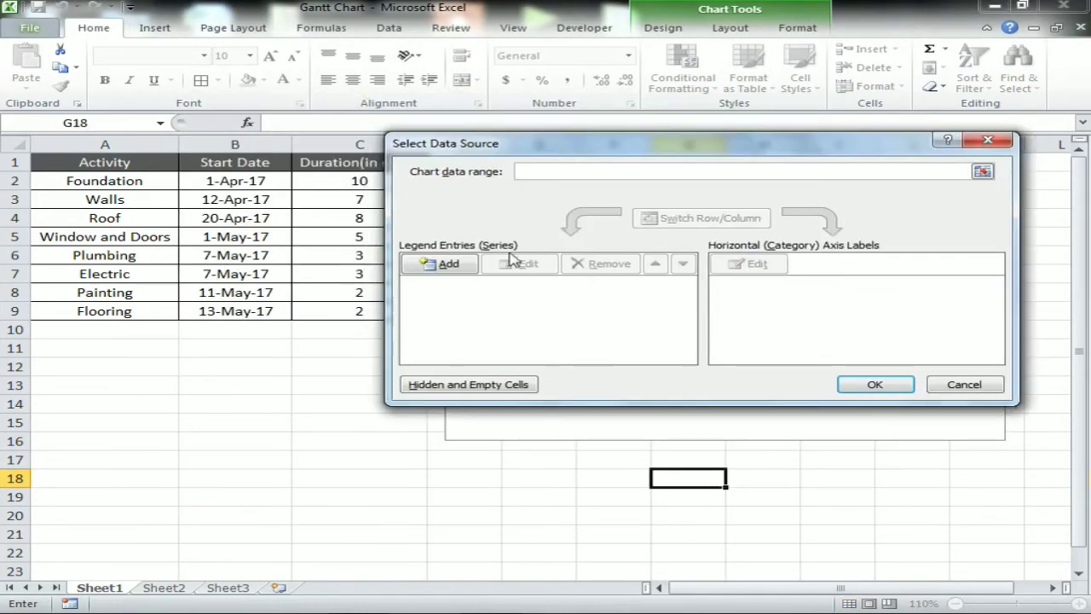
pyautogui.click(452, 269)
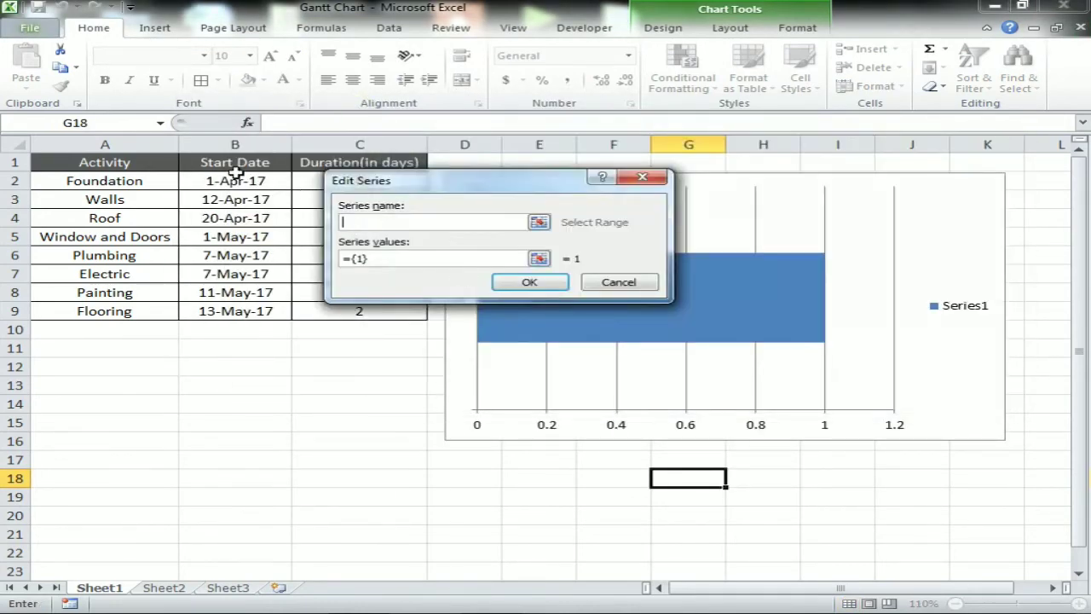
pyautogui.click(234, 163)
pyautogui.moveTo(375, 258); pyautogui.dragTo(352, 259)
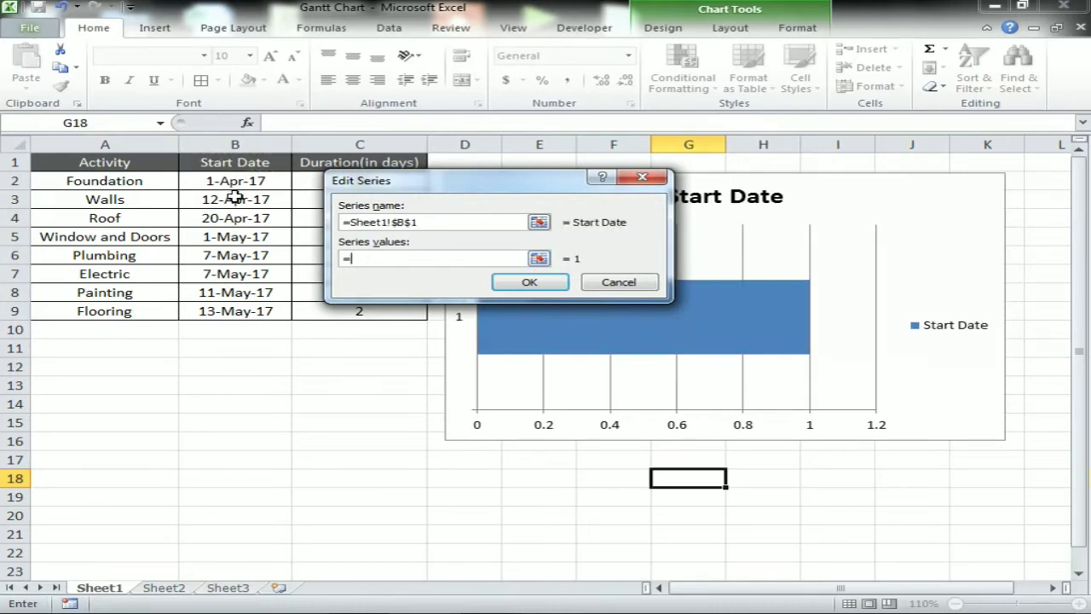
pyautogui.moveTo(234, 181); pyautogui.dragTo(229, 312)
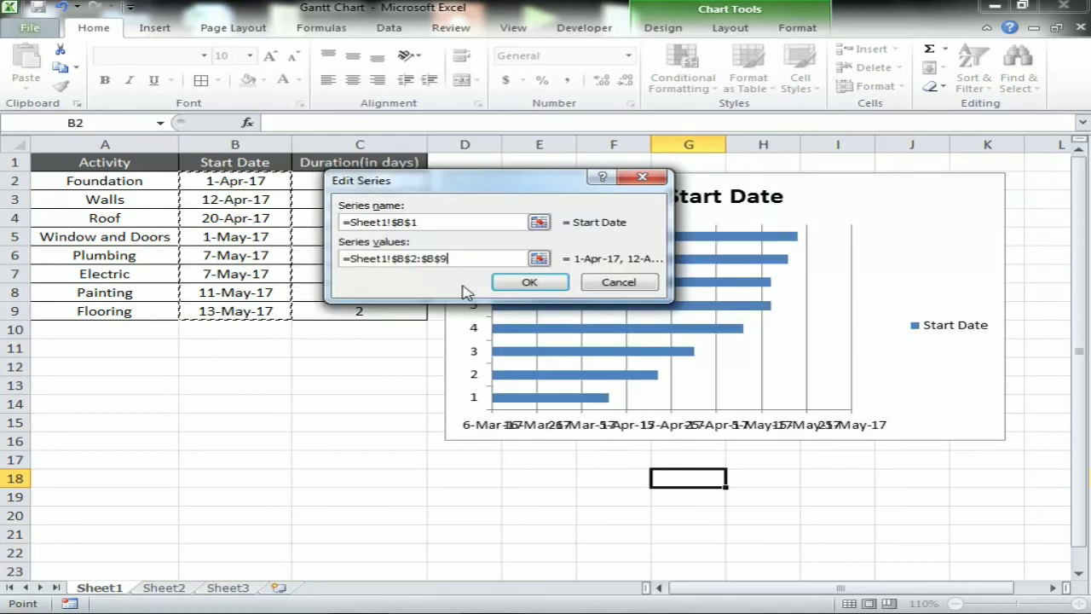
pyautogui.click(550, 286)
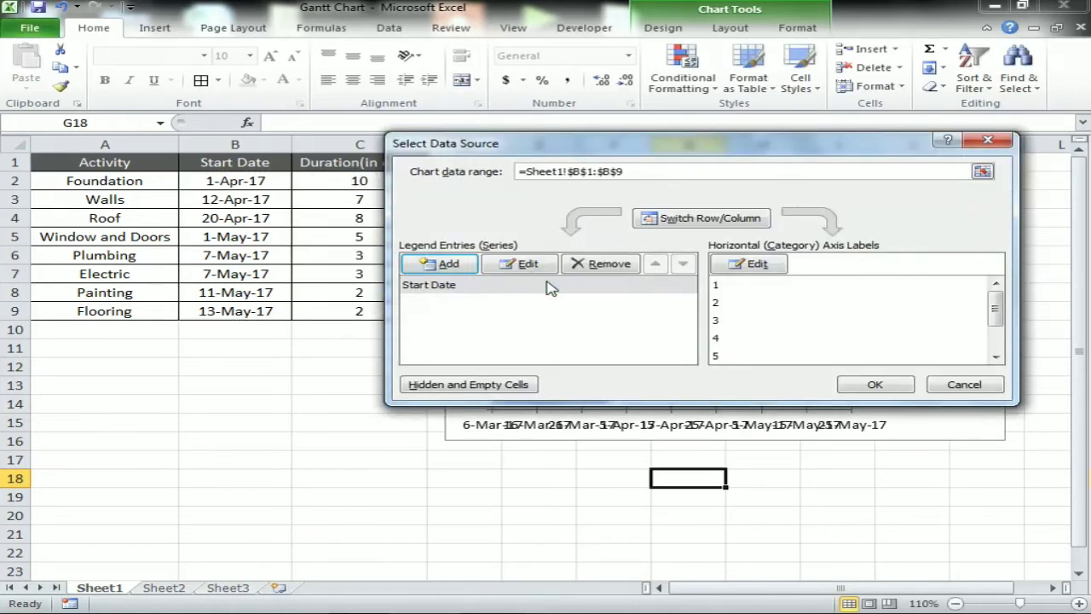
# Set the chart's category axis labels to the activity names in A2:A9.
pyautogui.click(754, 263)
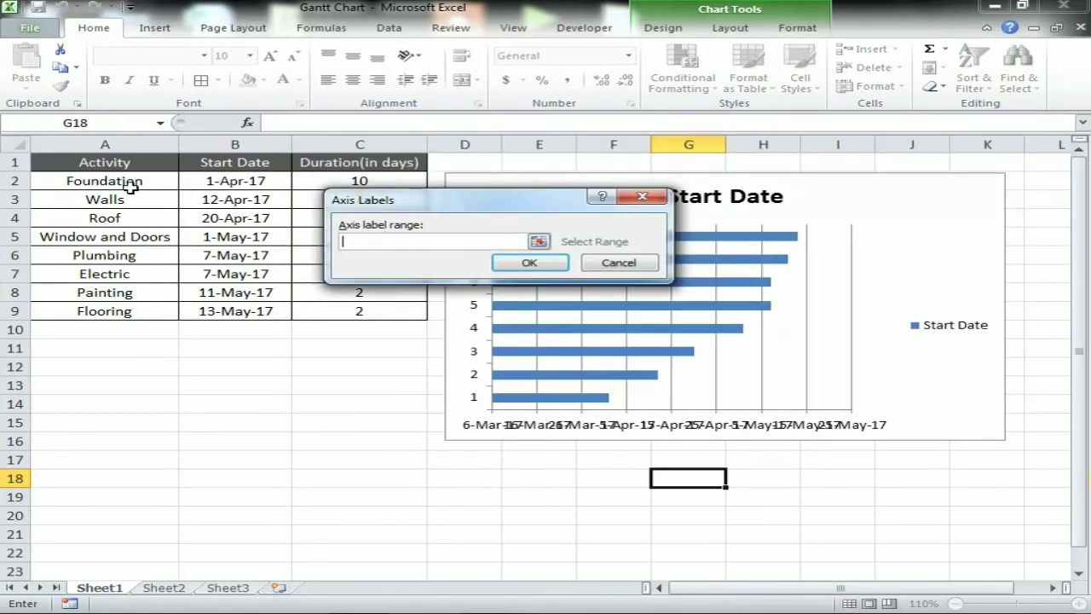
pyautogui.moveTo(132, 180); pyautogui.dragTo(133, 307)
pyautogui.click(553, 265)
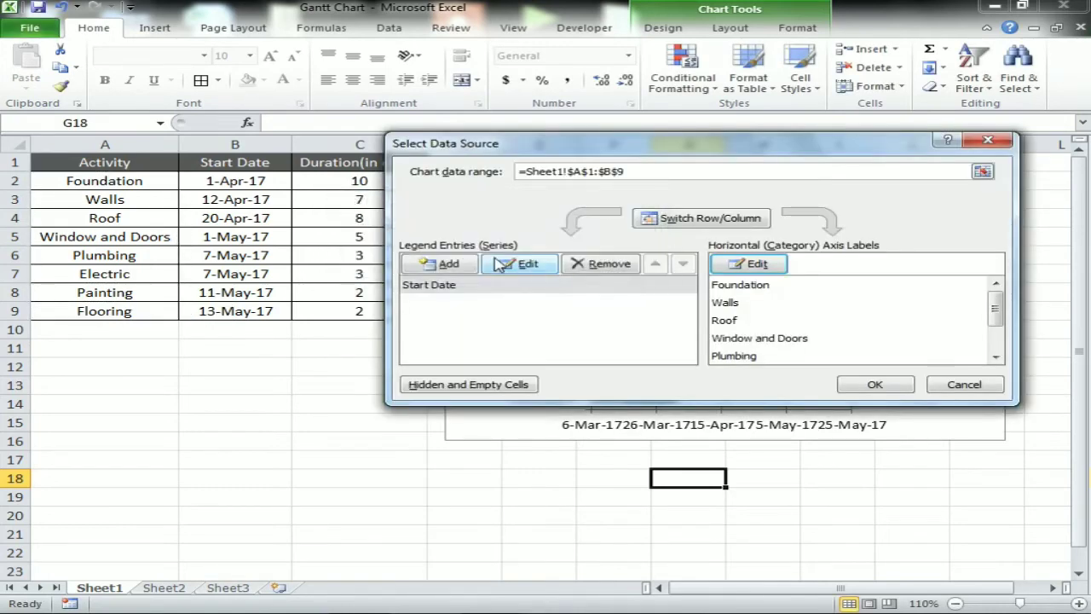
# Add a second chart series with its name from C1 and its values from the durations in C2:C9.
pyautogui.moveTo(563, 149); pyautogui.dragTo(635, 100)
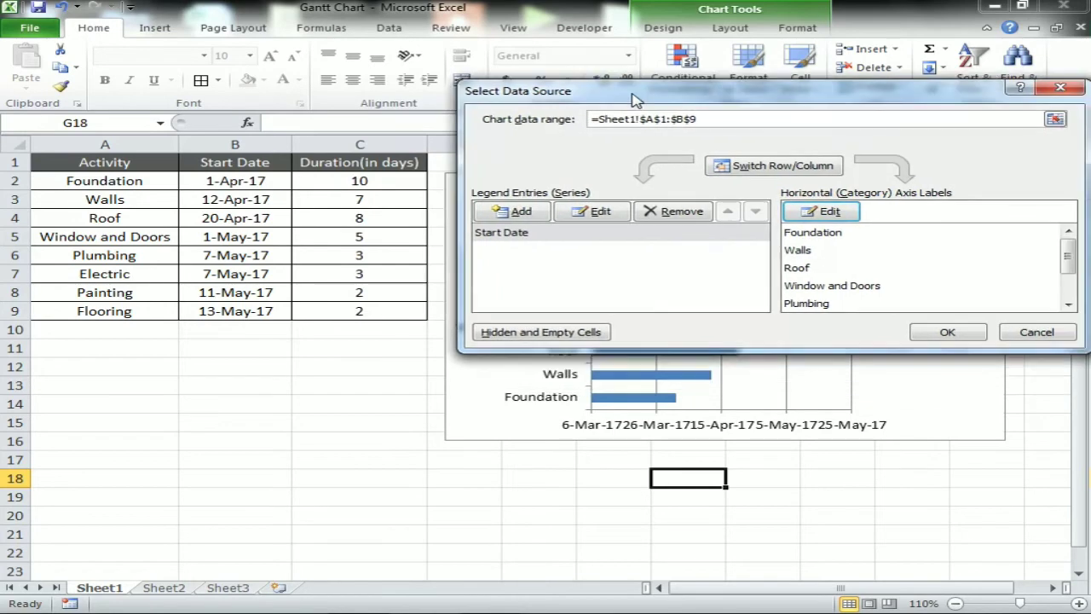
pyautogui.click(523, 213)
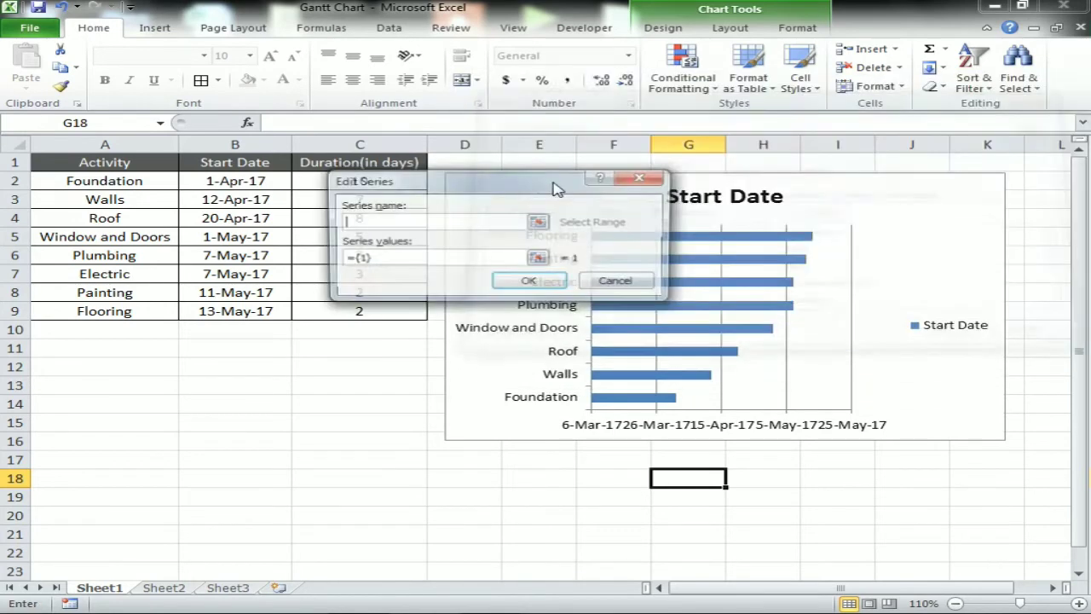
pyautogui.moveTo(427, 186); pyautogui.dragTo(516, 151)
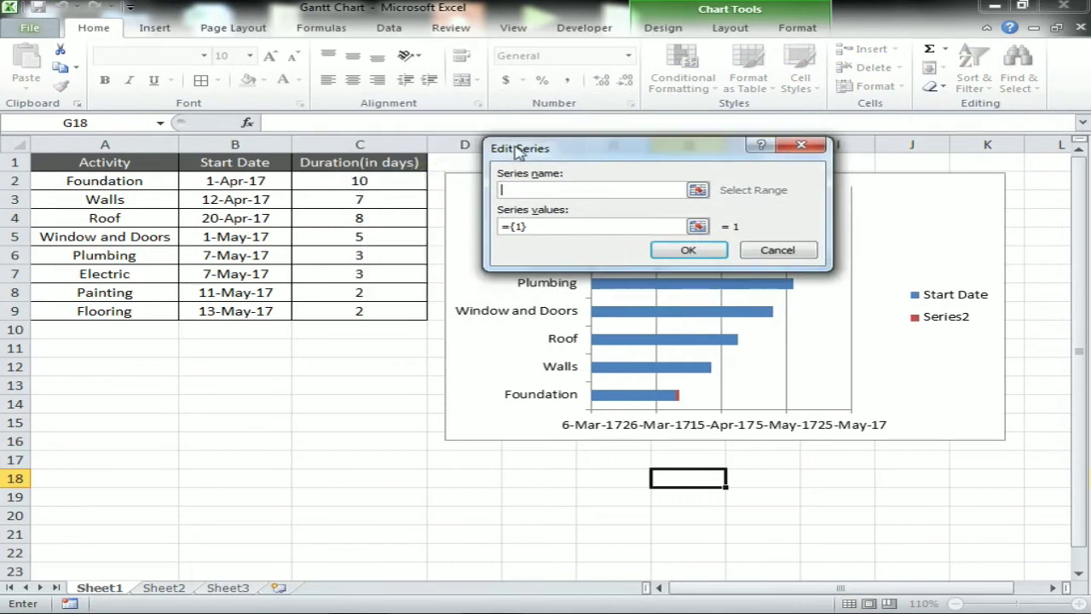
pyautogui.click(380, 161)
pyautogui.moveTo(558, 226); pyautogui.dragTo(511, 233)
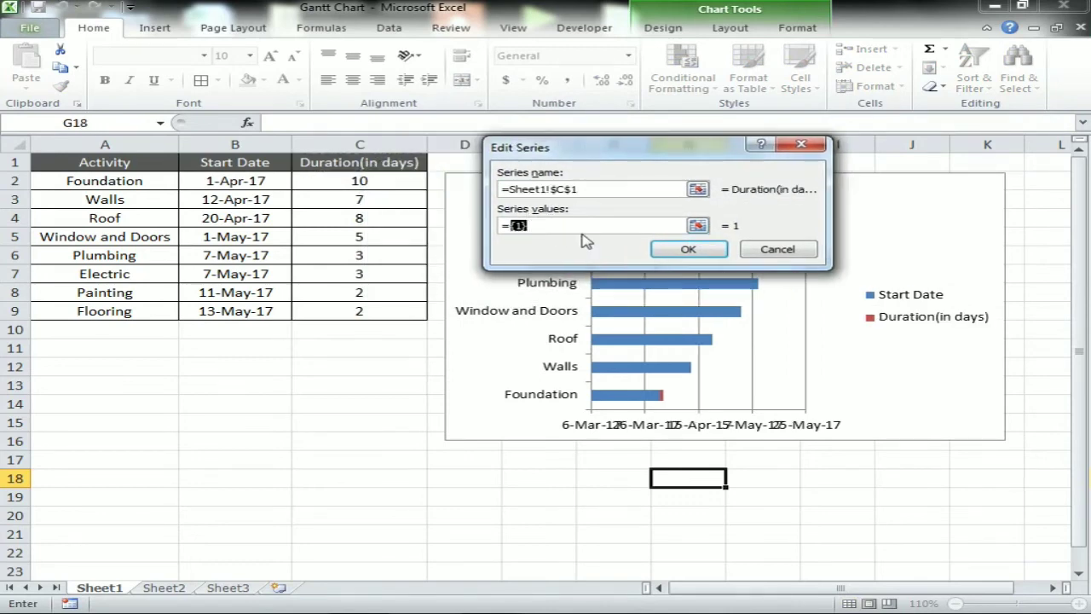
pyautogui.press('BackSpace')
pyautogui.moveTo(388, 180); pyautogui.dragTo(378, 311)
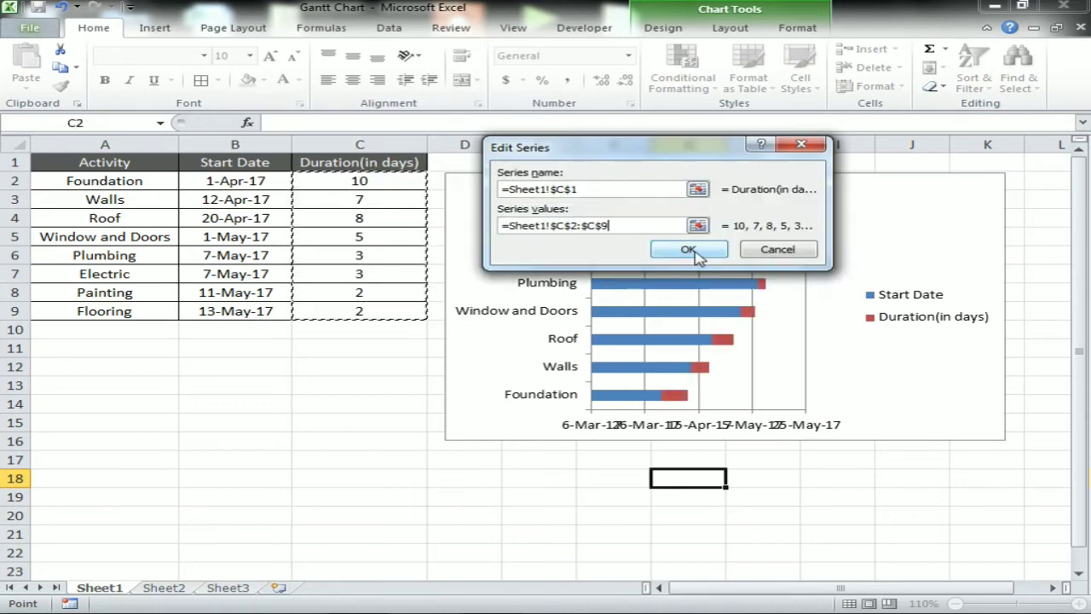
pyautogui.click(691, 250)
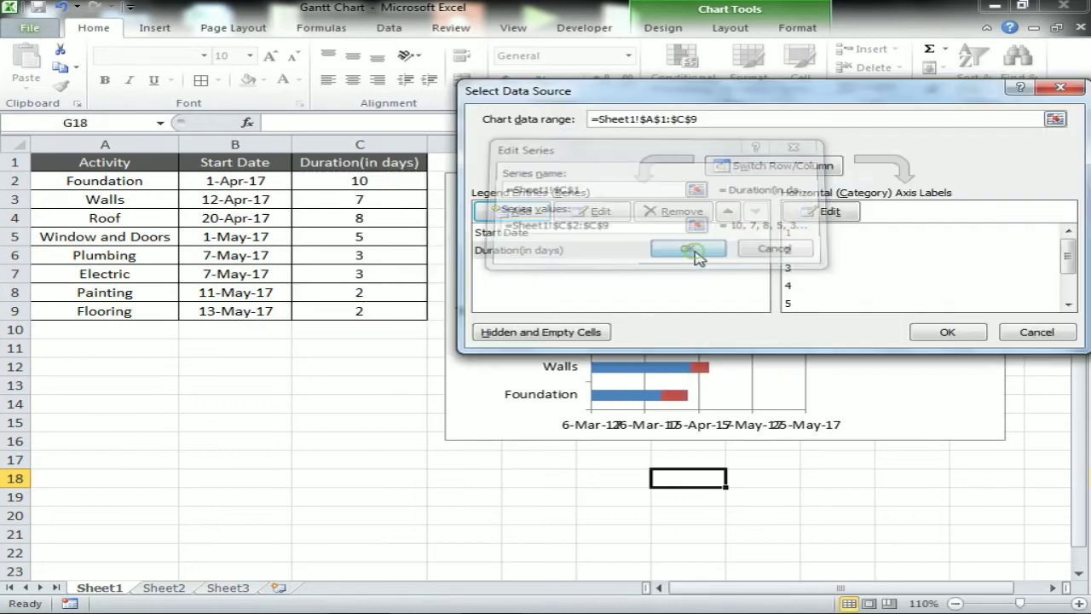
# Assign A2:A9 as the category labels for the Duration(in days) series and apply the data source changes.
pyautogui.click(855, 213)
pyautogui.moveTo(139, 181); pyautogui.dragTo(126, 312)
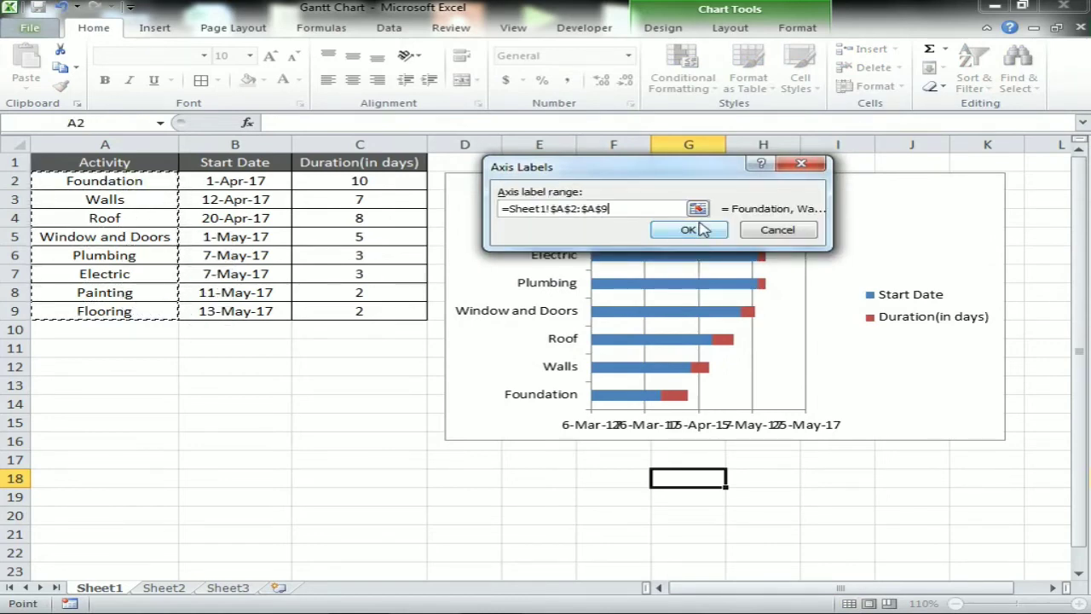
pyautogui.click(693, 230)
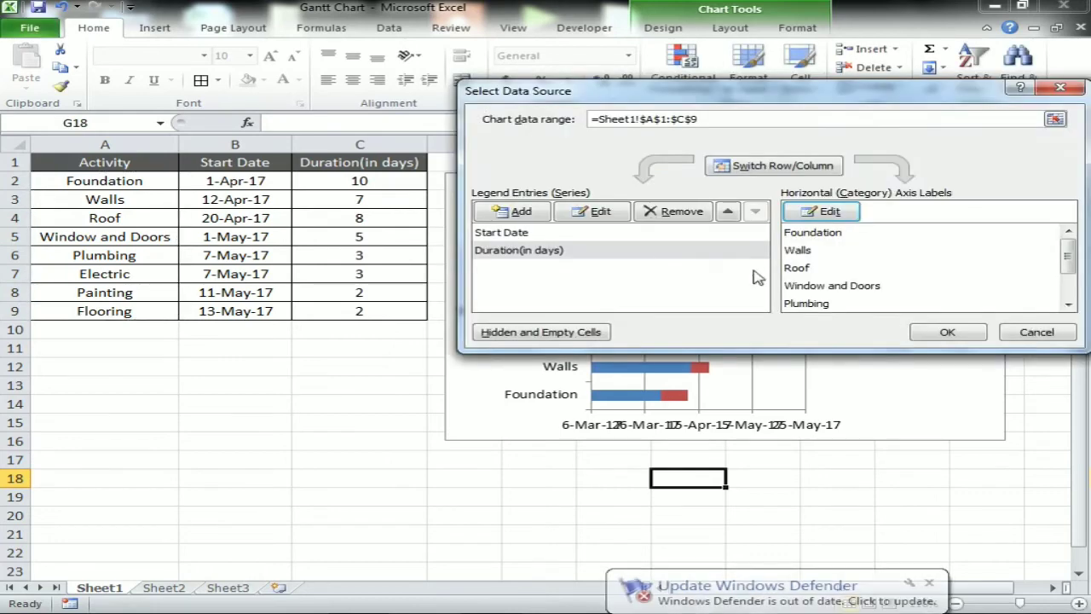
pyautogui.click(953, 333)
pyautogui.click(789, 492)
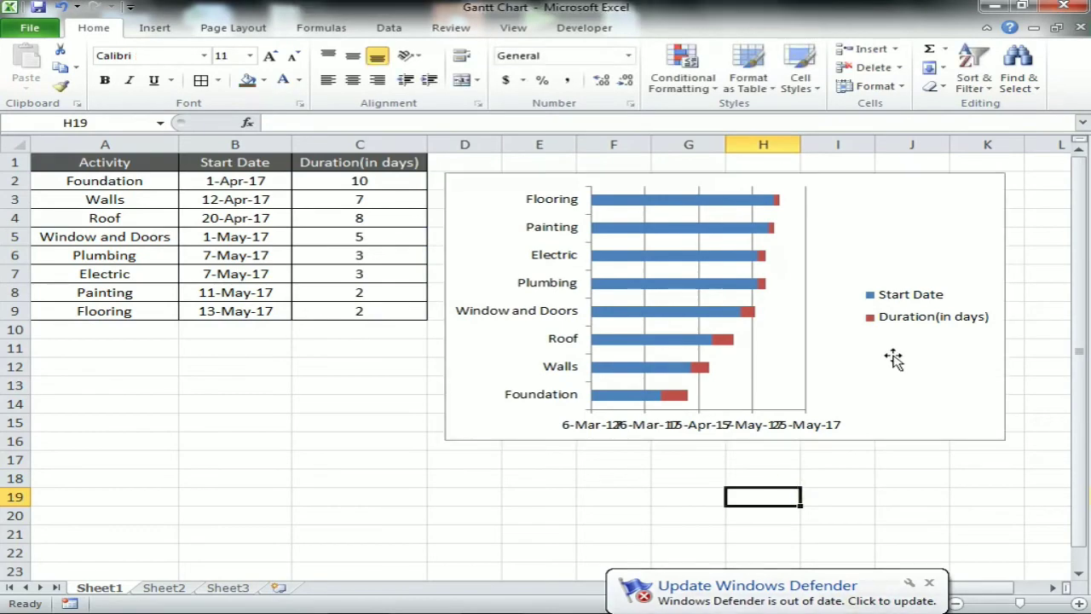
# Delete the legend from the stacked bar chart.
pyautogui.click(925, 325)
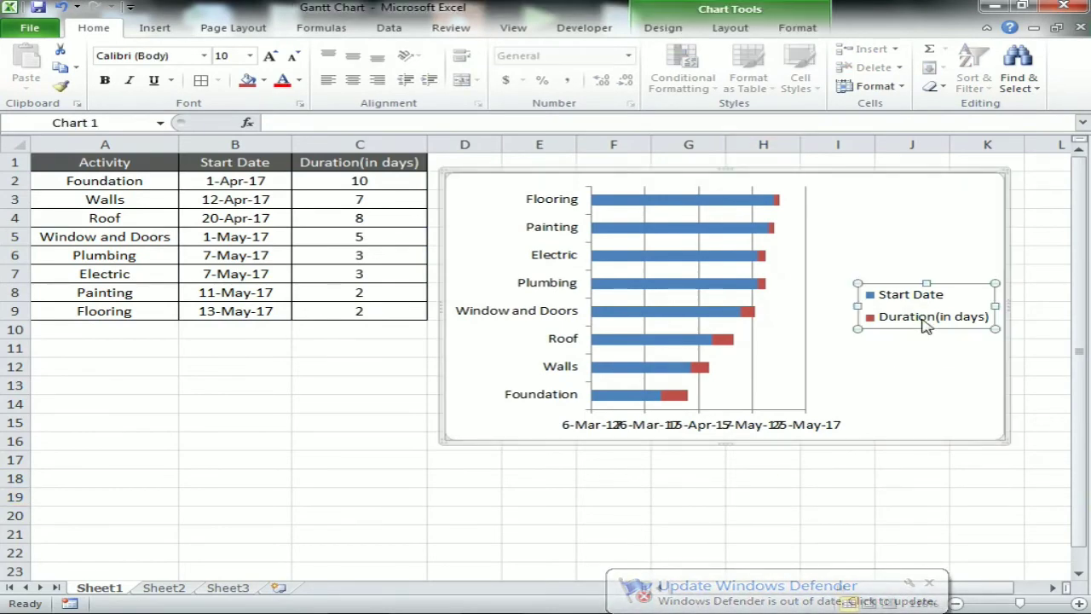
pyautogui.rightClick(926, 324)
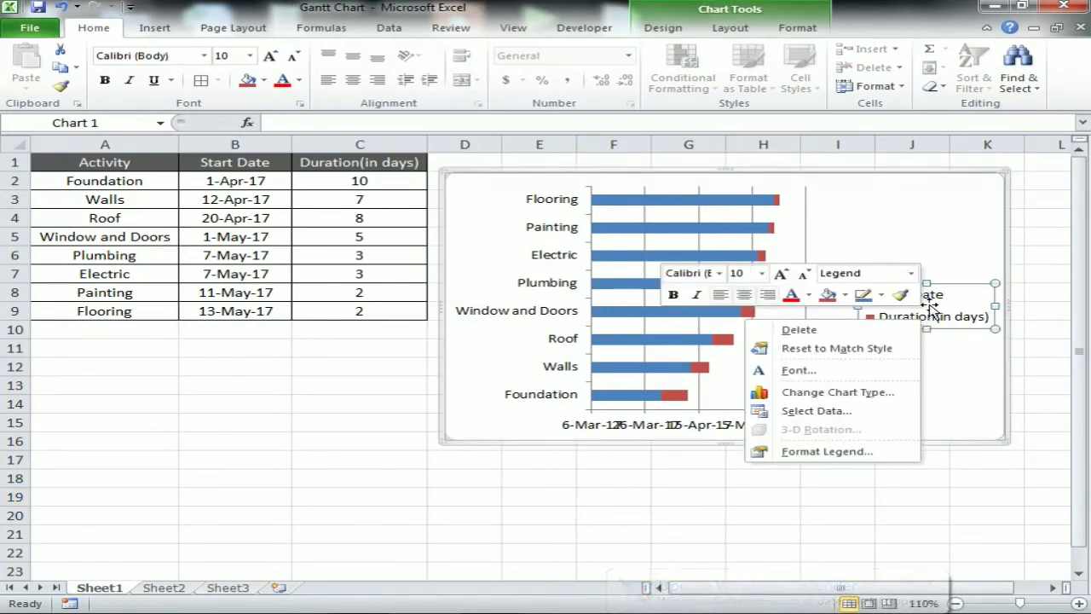
pyautogui.click(928, 301)
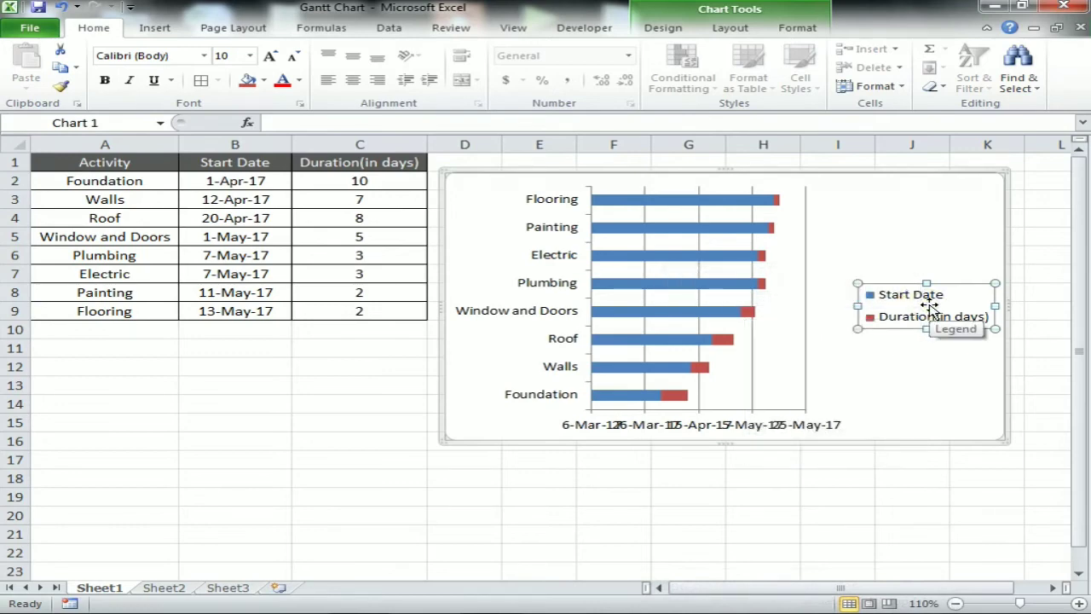
pyautogui.press('Delete')
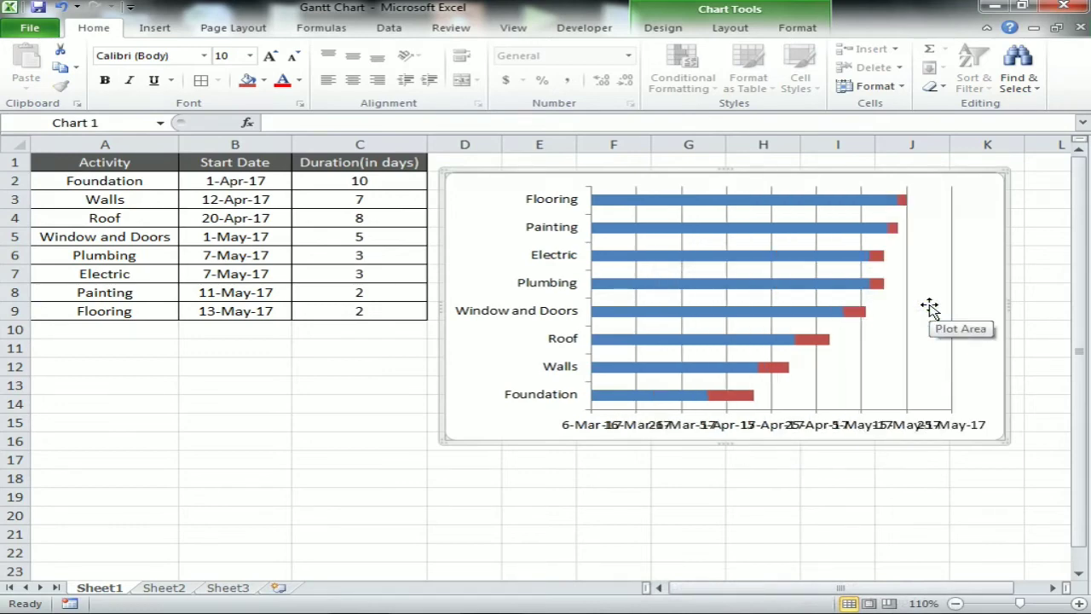
# Show the activity names on the chart's vertical axis with categories in reverse order.
pyautogui.click(549, 254)
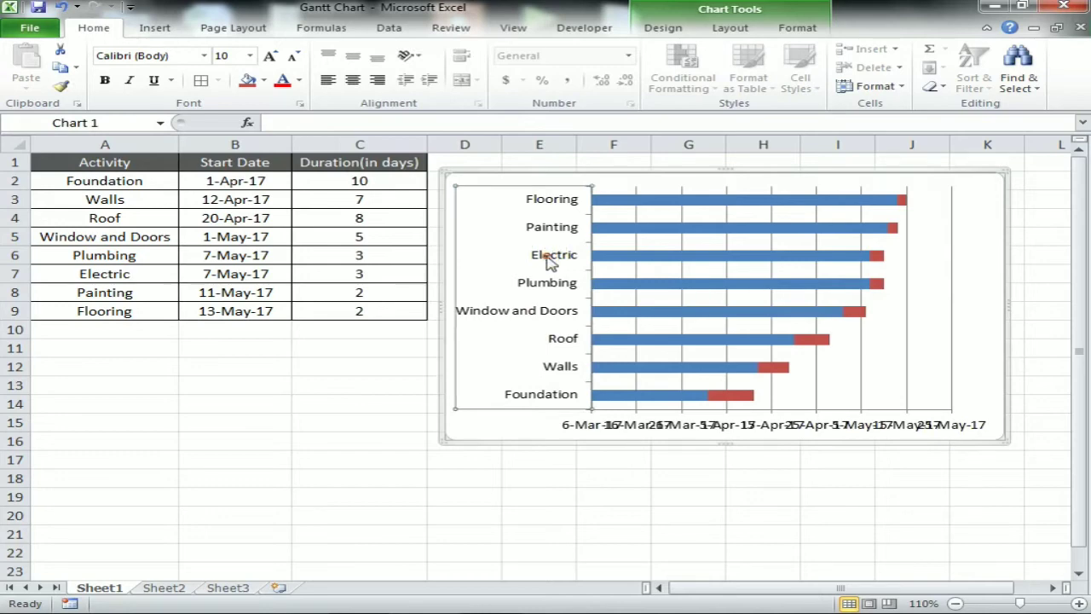
pyautogui.rightClick(550, 263)
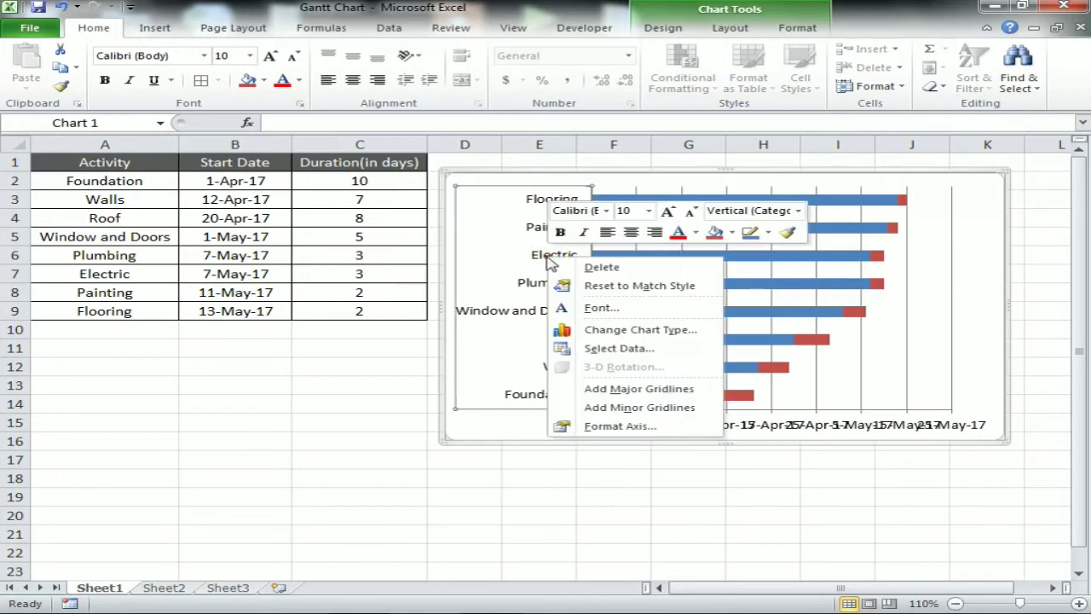
pyautogui.click(624, 426)
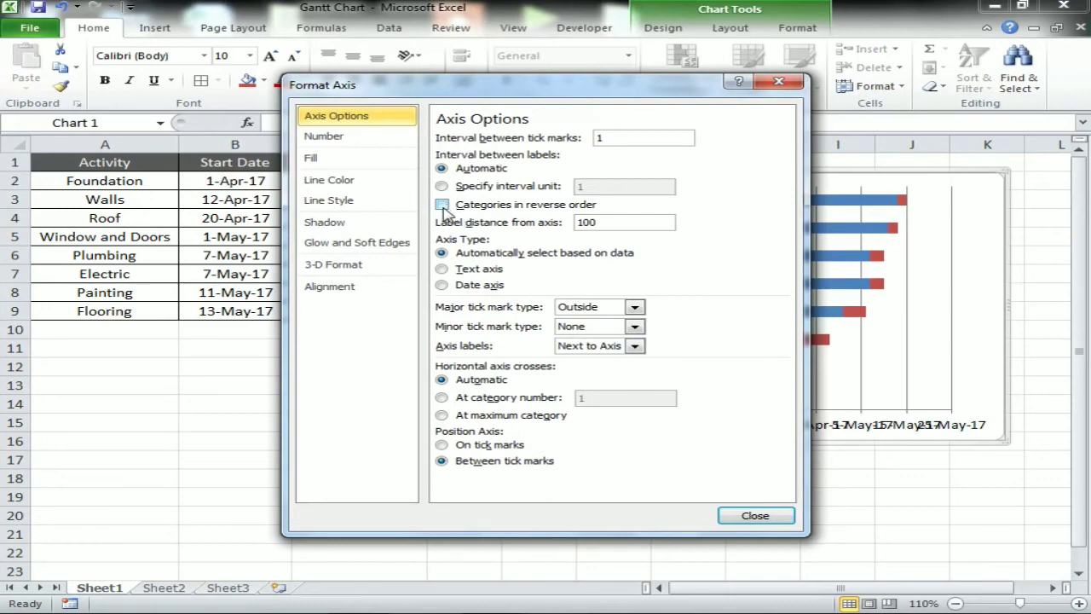
pyautogui.click(442, 206)
pyautogui.click(756, 515)
pyautogui.press('Escape')
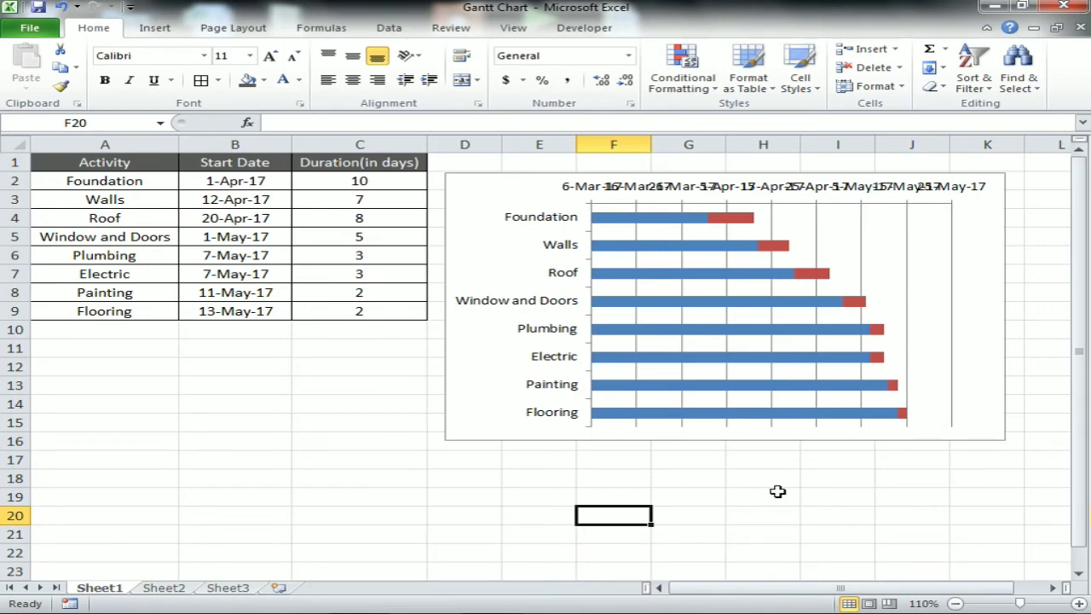
# Change the number format of the start dates in B2:B9 to General to show their serial numbers.
pyautogui.click(647, 194)
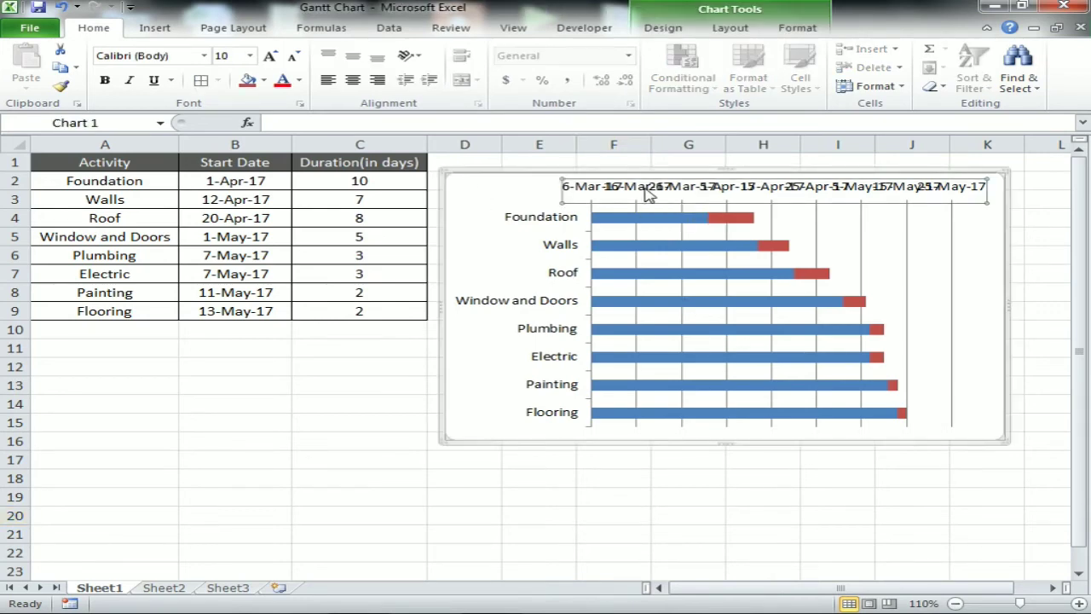
pyautogui.click(257, 181)
pyautogui.moveTo(258, 181); pyautogui.dragTo(245, 311)
pyautogui.click(630, 58)
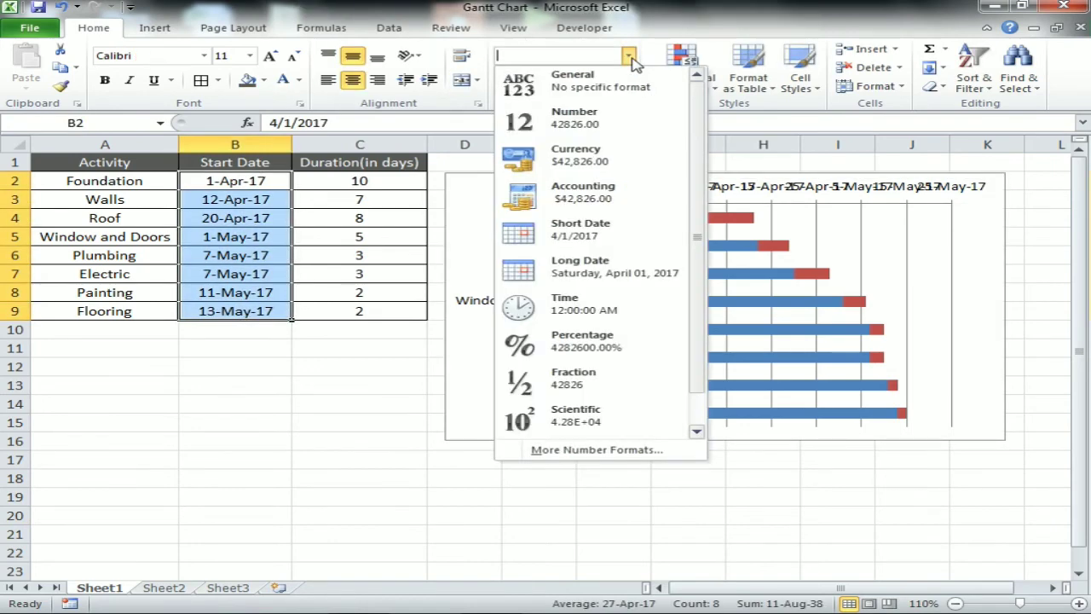
pyautogui.click(628, 84)
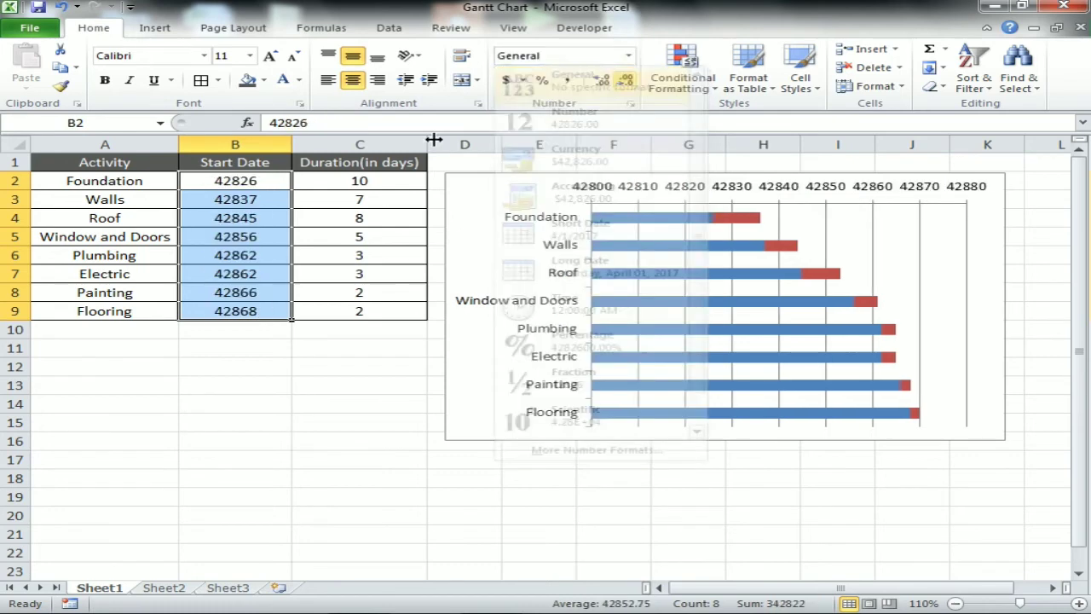
pyautogui.click(337, 249)
pyautogui.click(252, 181)
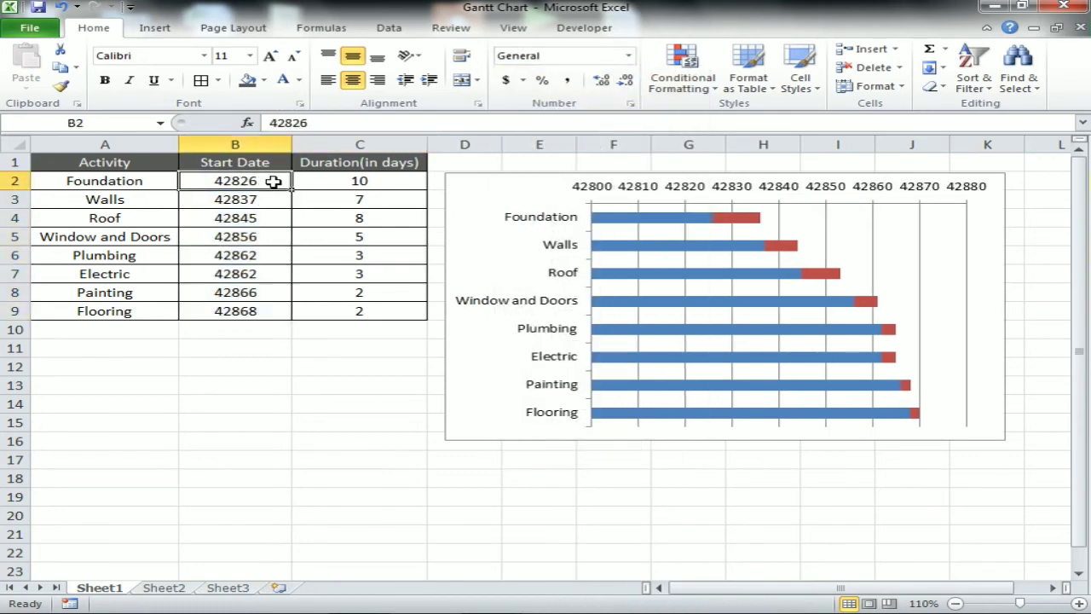
pyautogui.click(360, 311)
pyautogui.click(260, 182)
# Fix the chart's horizontal axis minimum at 42826 and its maximum at 42870.
pyautogui.rightClick(690, 198)
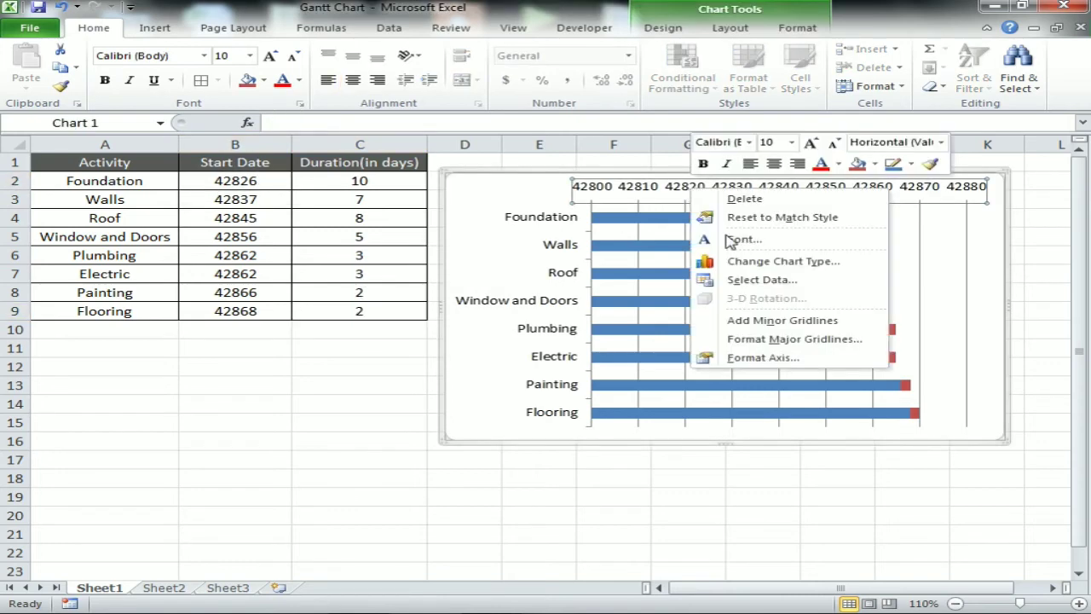
pyautogui.click(755, 358)
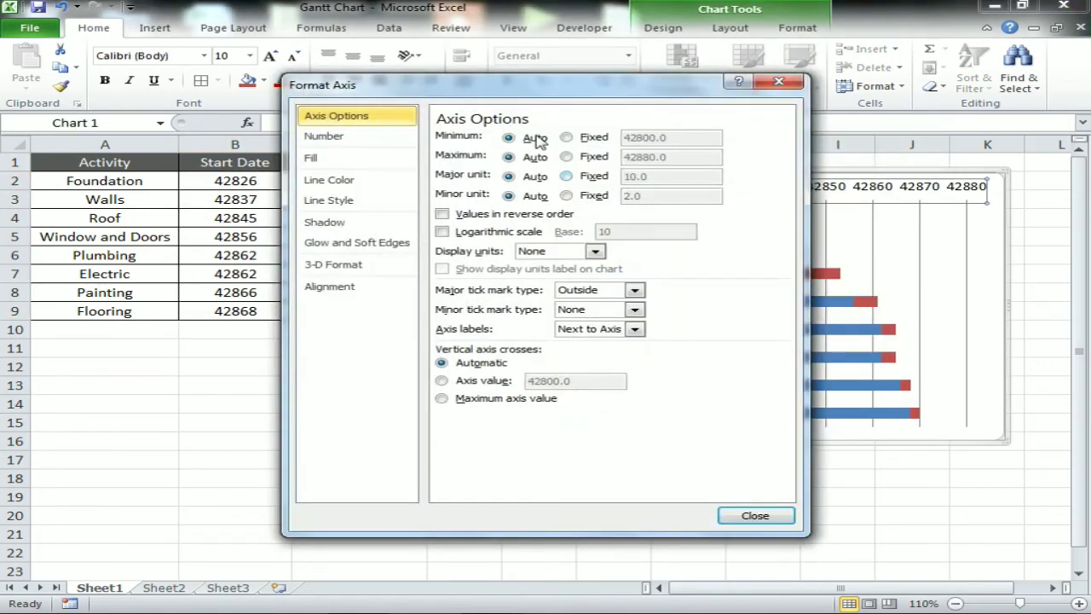
pyautogui.moveTo(490, 89); pyautogui.dragTo(709, 287)
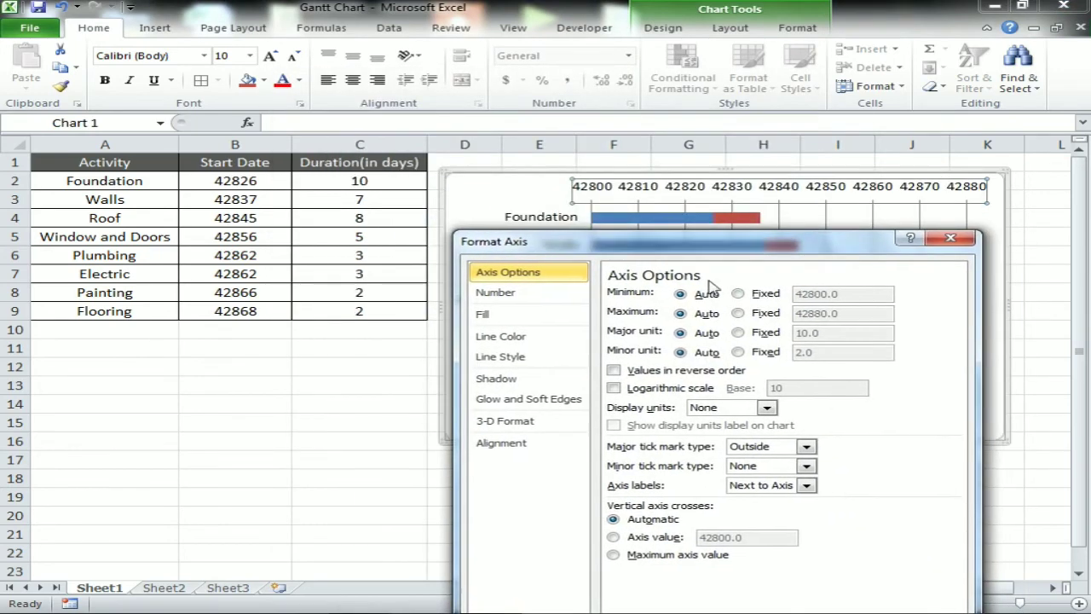
pyautogui.click(747, 294)
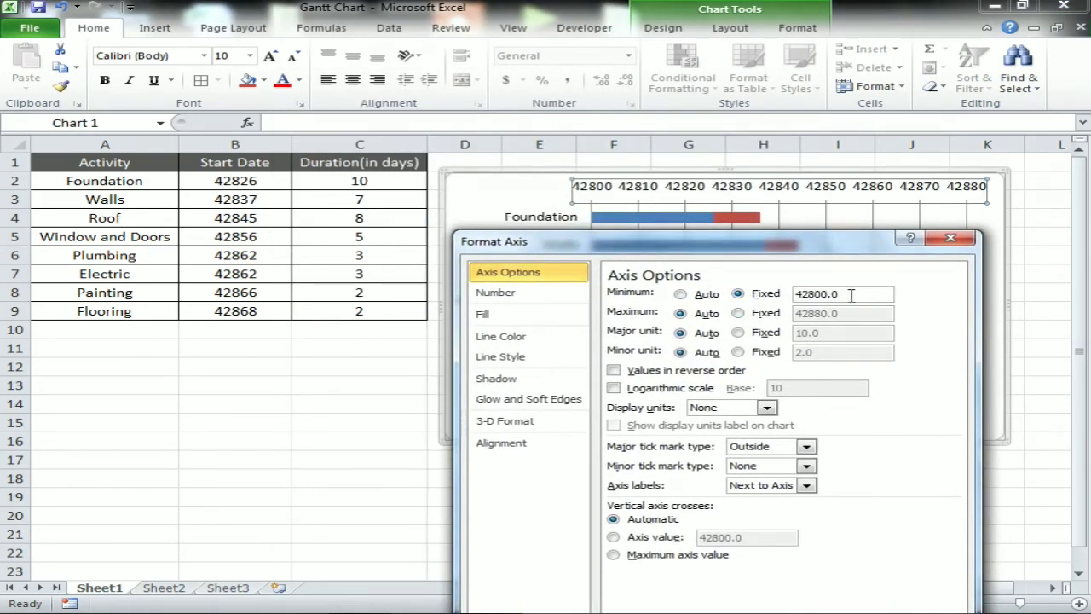
pyautogui.moveTo(850, 294); pyautogui.dragTo(709, 274)
pyautogui.write('42826')
pyautogui.click(759, 317)
pyautogui.moveTo(872, 312); pyautogui.dragTo(699, 309)
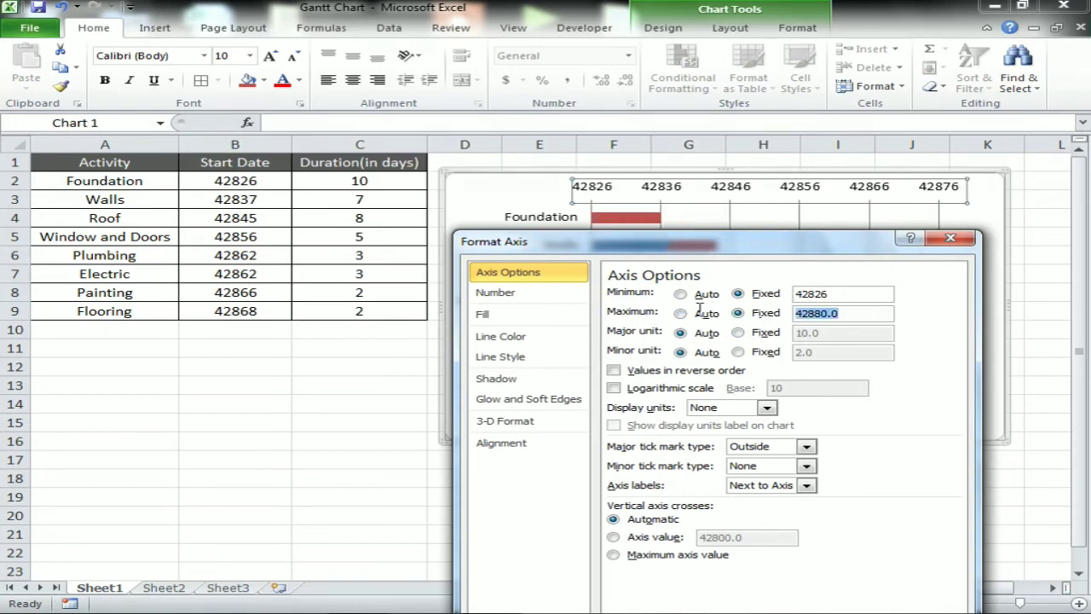
pyautogui.press('BackSpace')
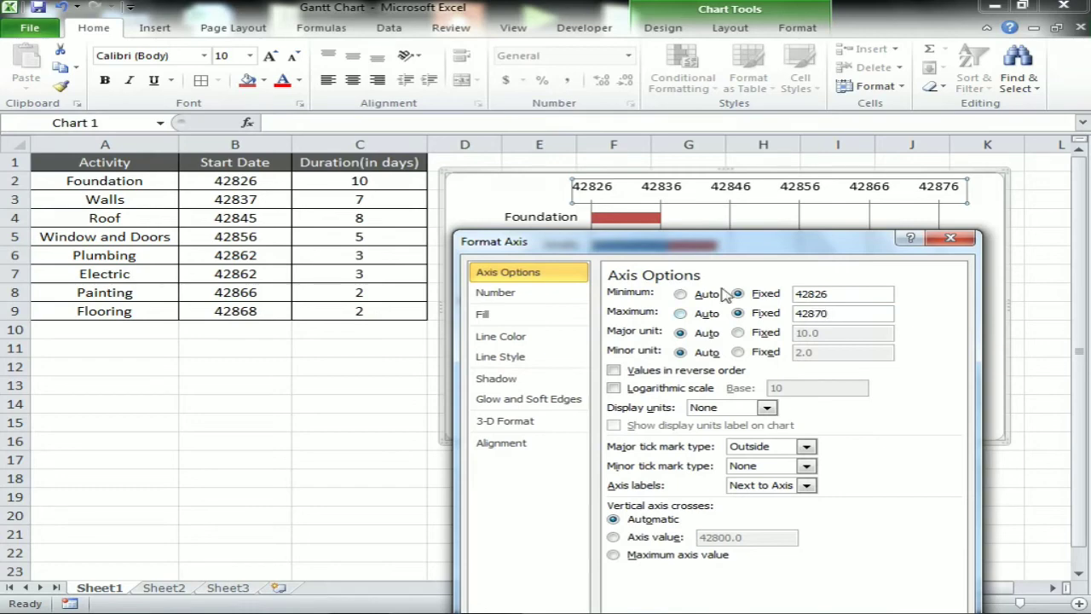
# Fix the horizontal axis major unit at 7 and finish formatting the axis.
pyautogui.click(756, 338)
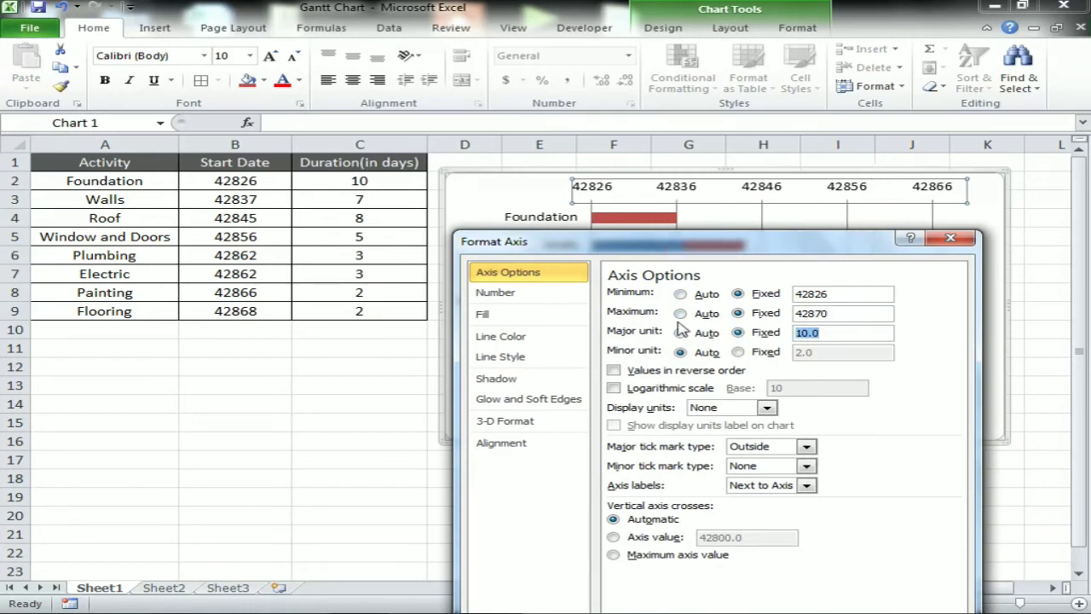
pyautogui.write('7')
pyautogui.moveTo(681, 242); pyautogui.dragTo(563, 101)
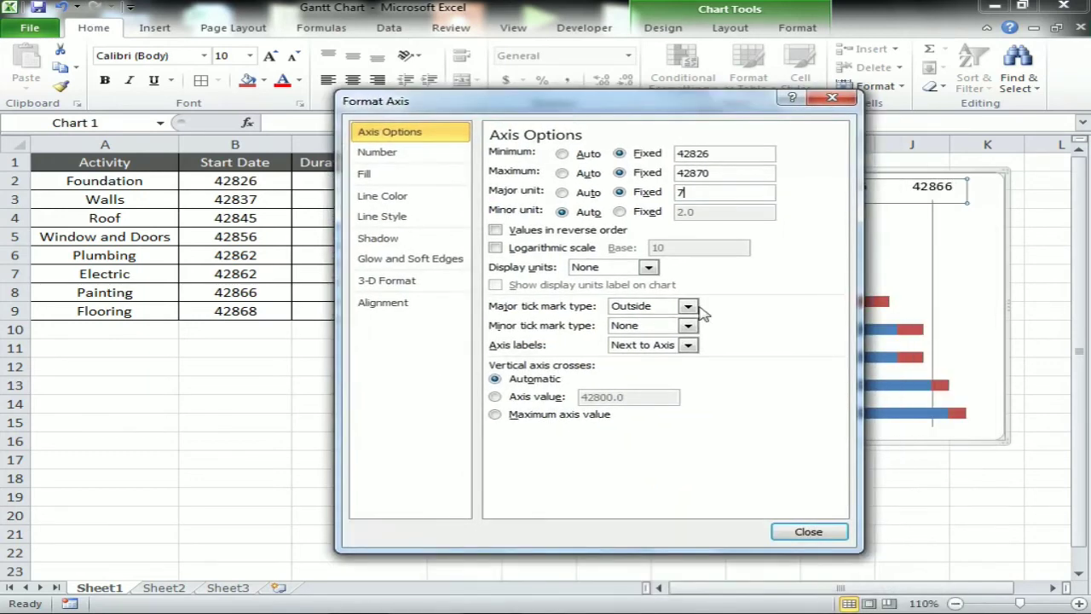
pyautogui.click(812, 534)
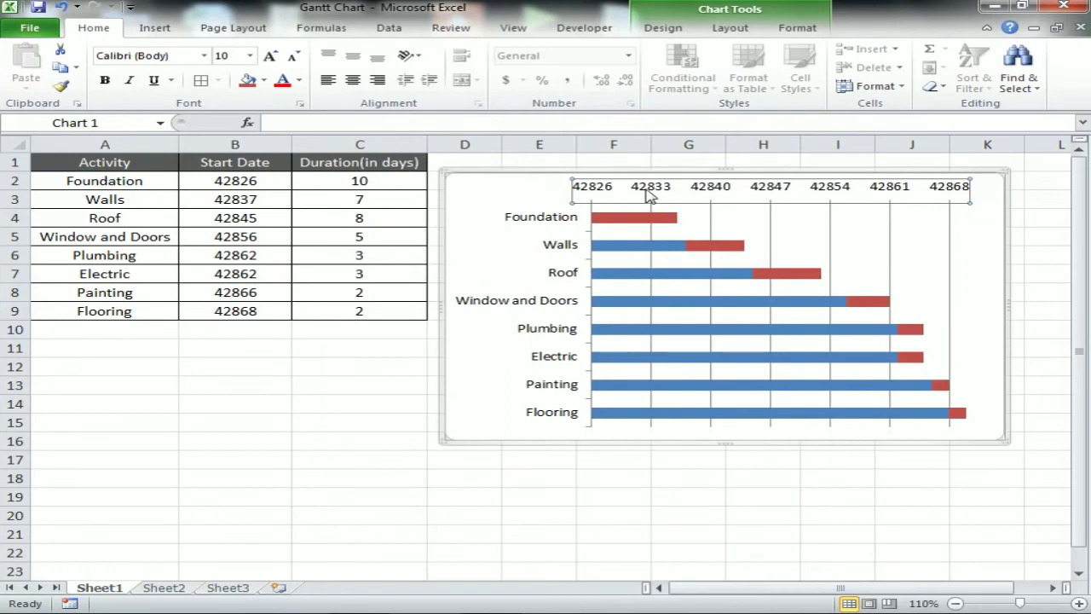
# Apply the custom number format dd-mmm to the start dates in B2:B9.
pyautogui.moveTo(247, 182); pyautogui.dragTo(251, 324)
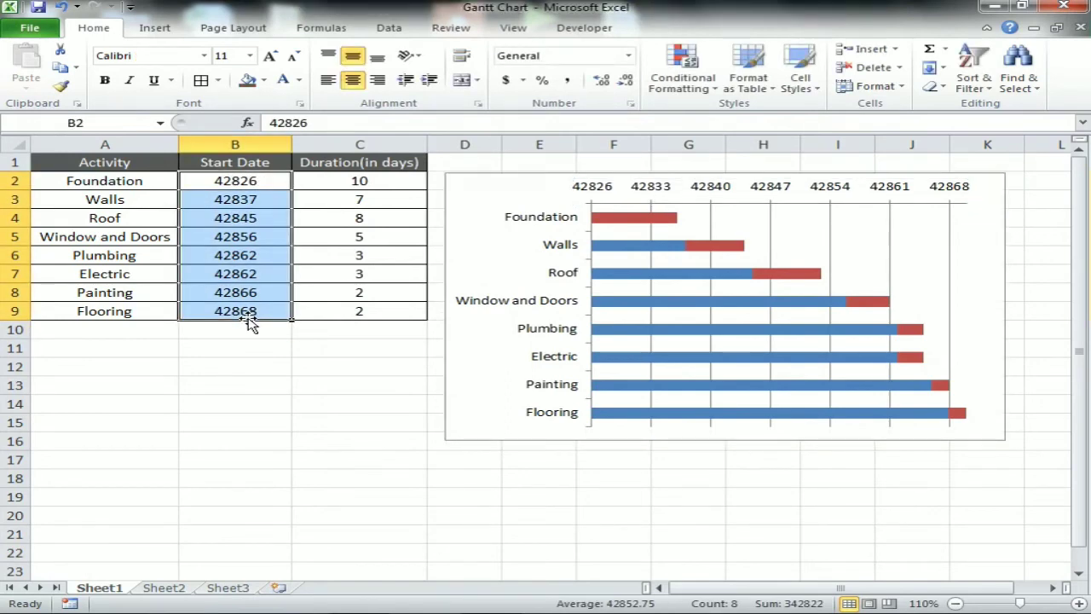
pyautogui.hotkey('alt', 'p')
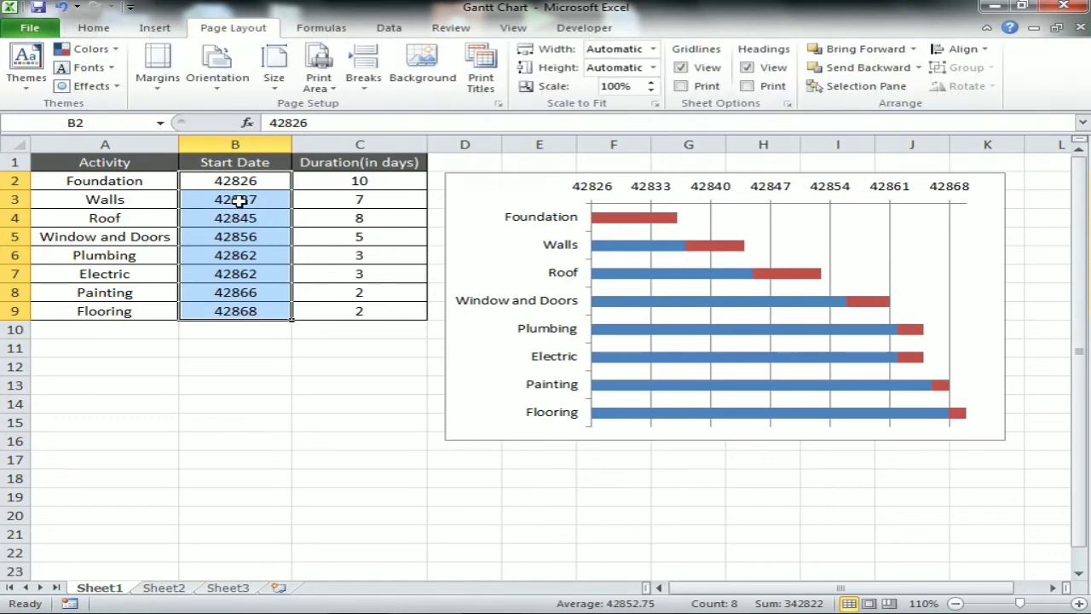
pyautogui.hotkey('ctrl', '1')
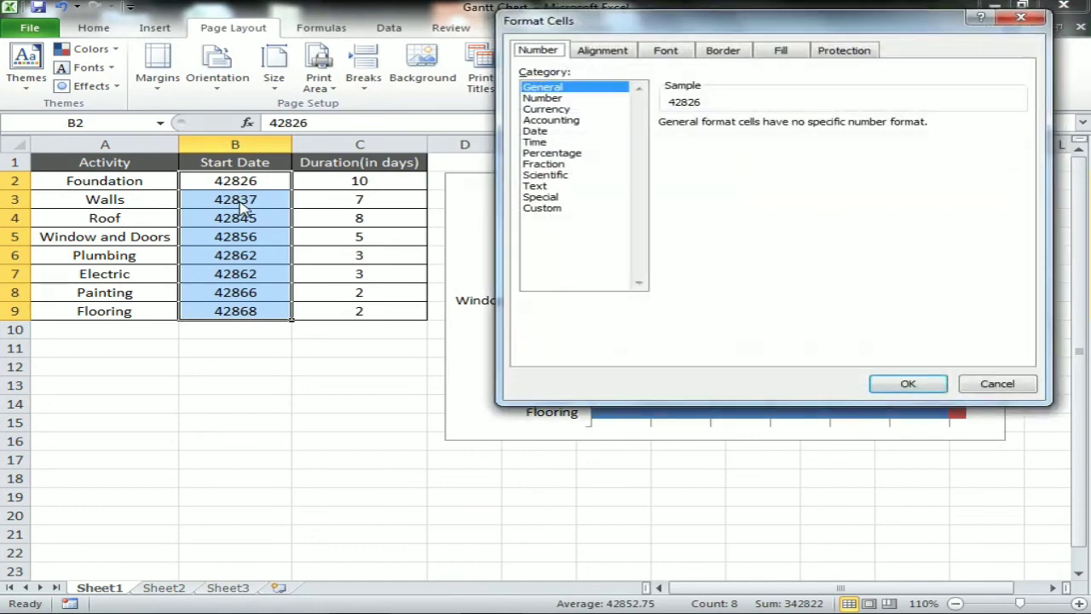
pyautogui.click(542, 208)
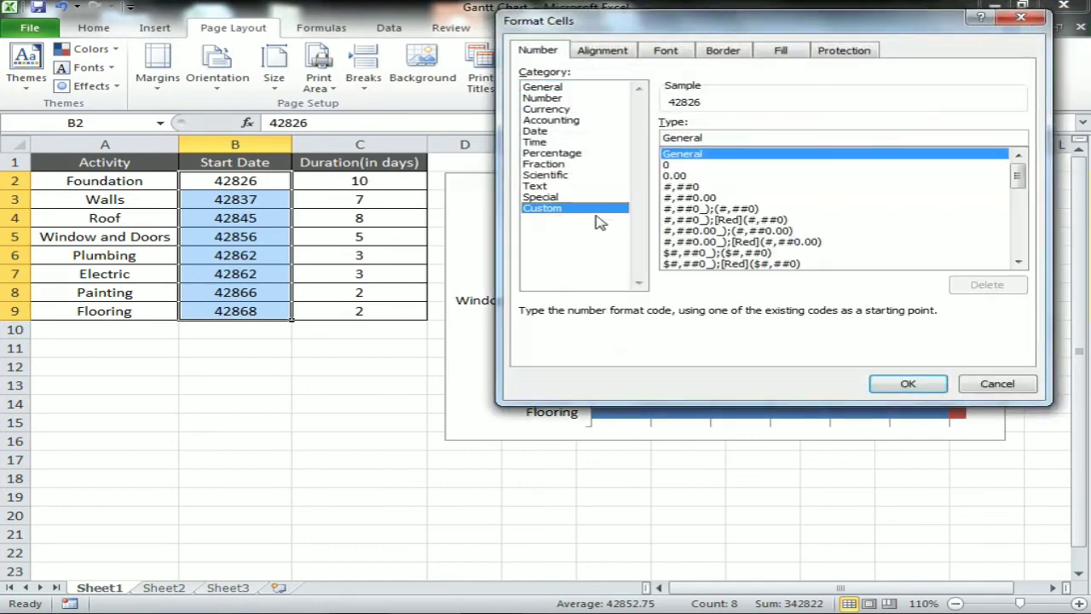
pyautogui.doubleClick(699, 137)
pyautogui.write('dd-mmm')
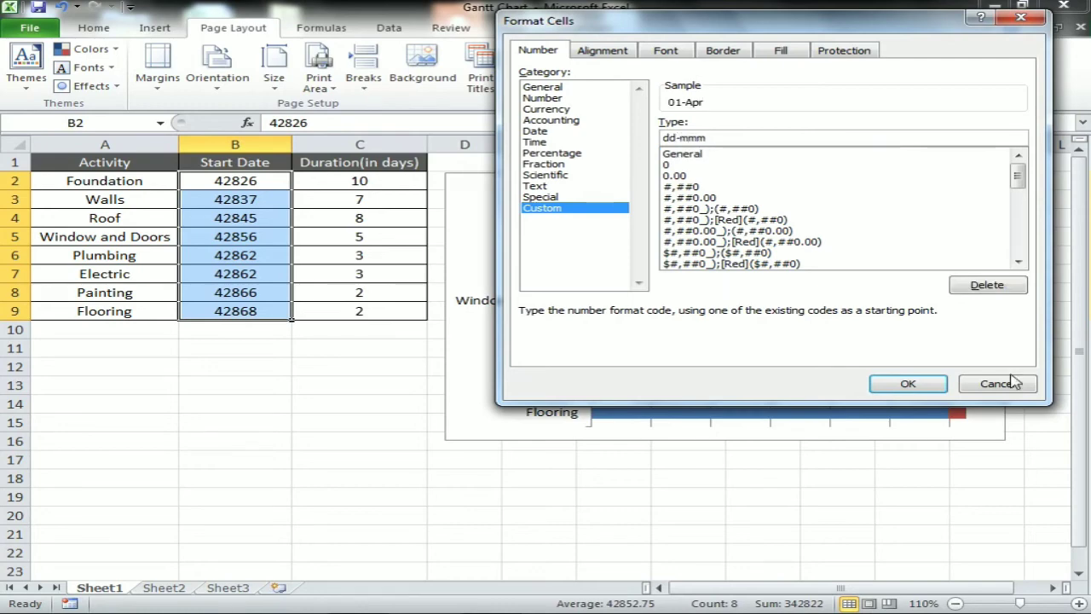
pyautogui.click(908, 383)
pyautogui.click(818, 477)
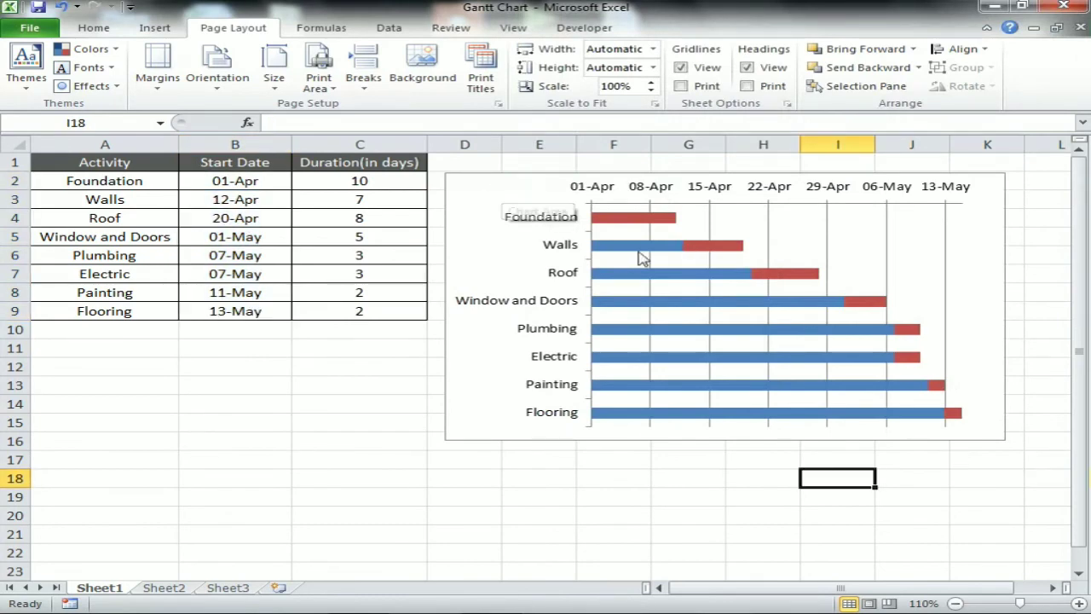
# Fill the bars of the Duration(in days) series with the standard green colour.
pyautogui.click(738, 253)
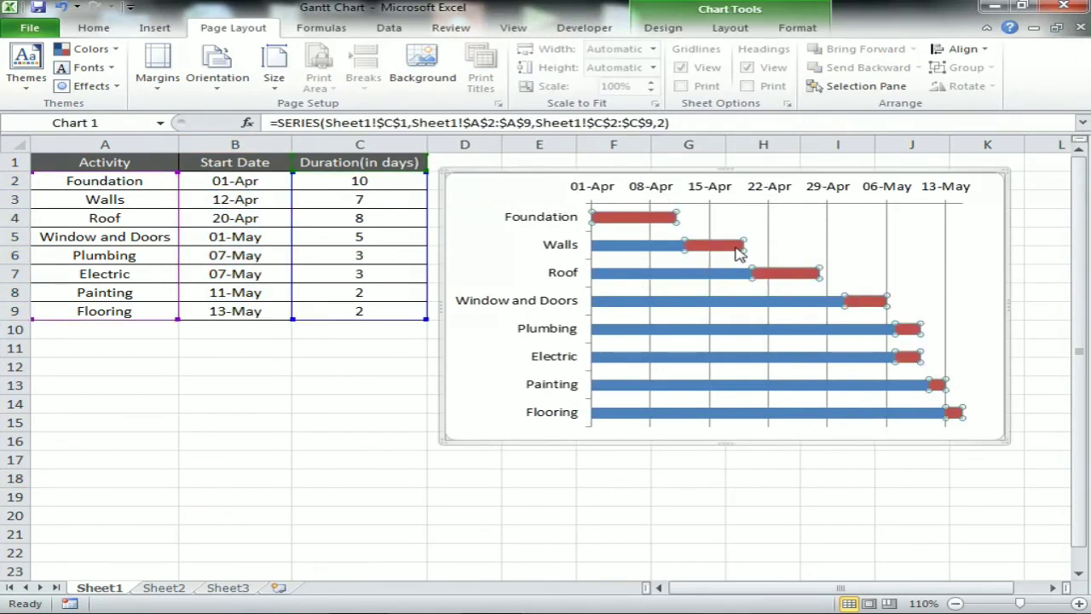
pyautogui.click(94, 27)
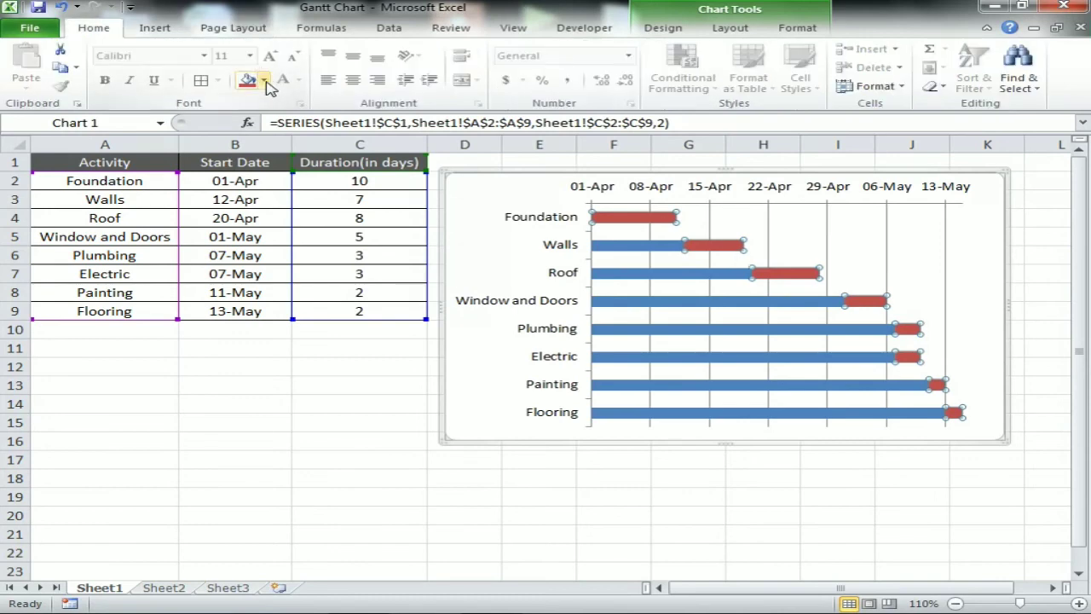
pyautogui.click(265, 81)
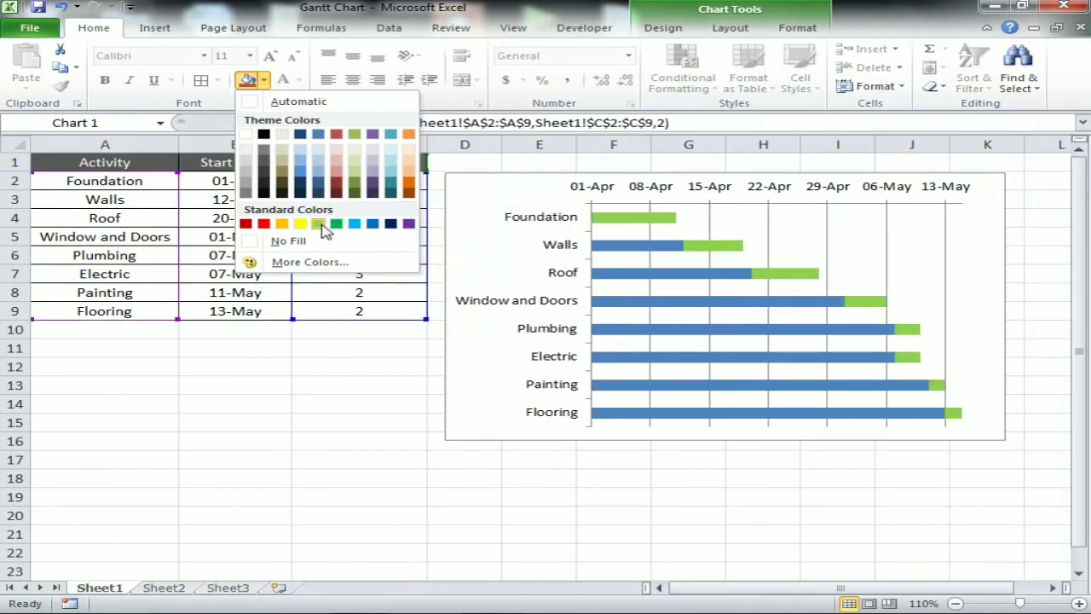
pyautogui.click(336, 224)
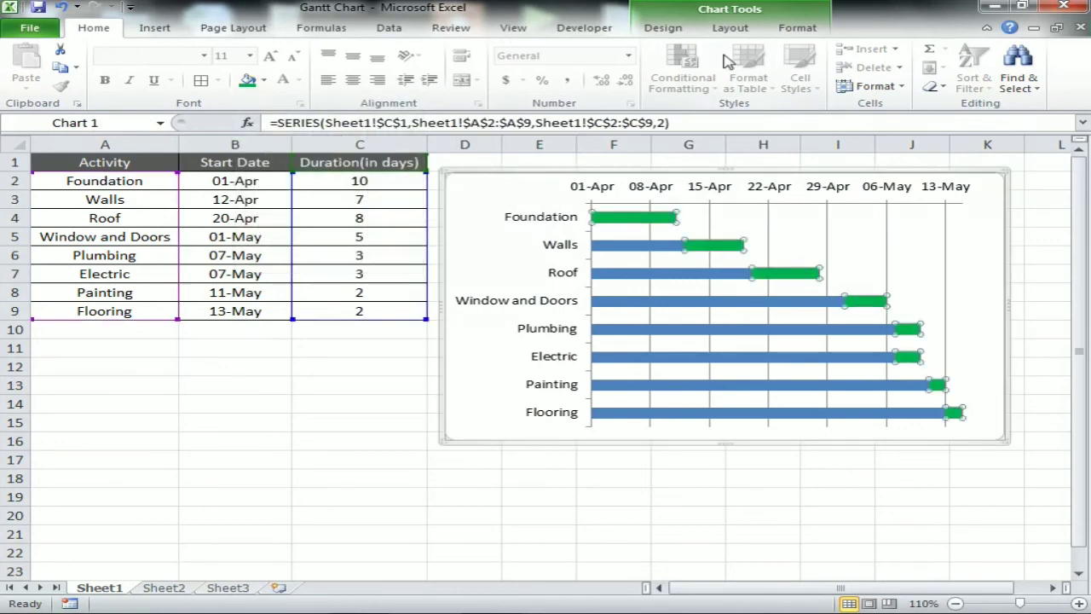
# Apply the first bevel preset as a shape effect to the Duration(in days) bars.
pyautogui.click(799, 32)
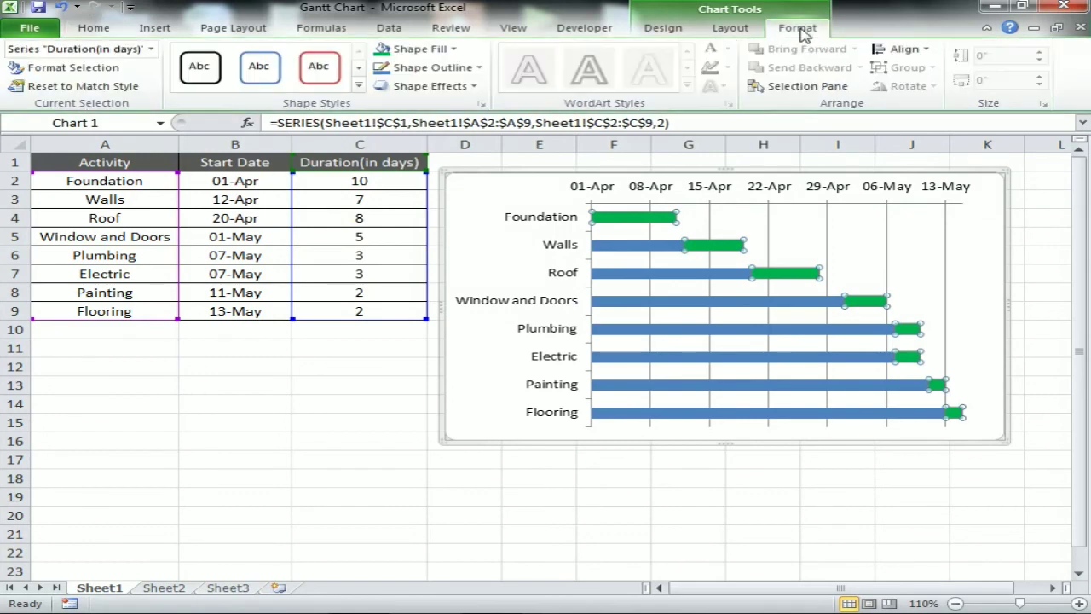
pyautogui.click(471, 87)
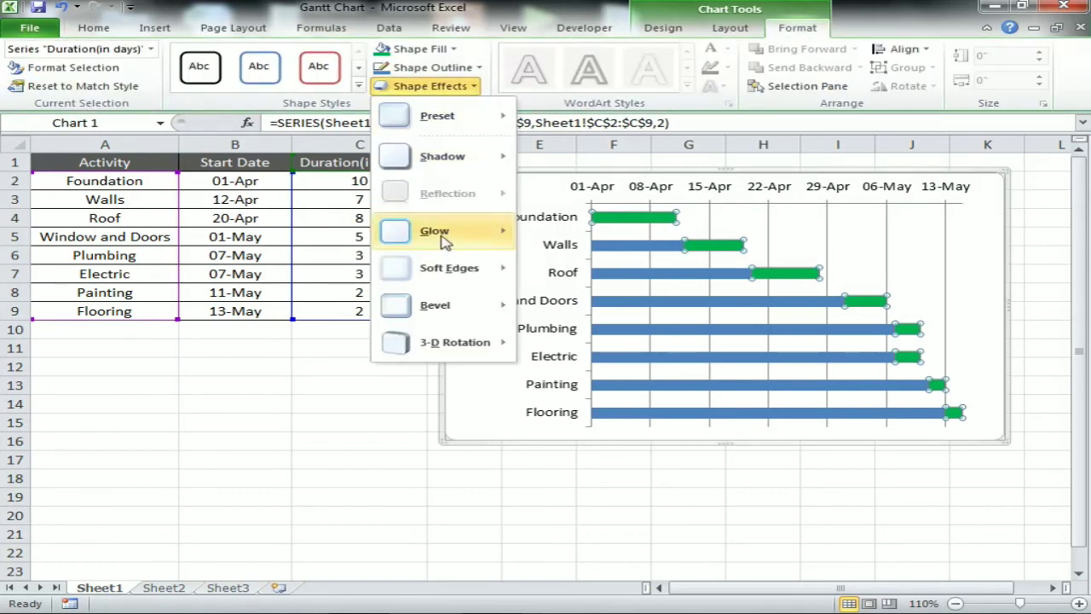
pyautogui.moveTo(446, 309)
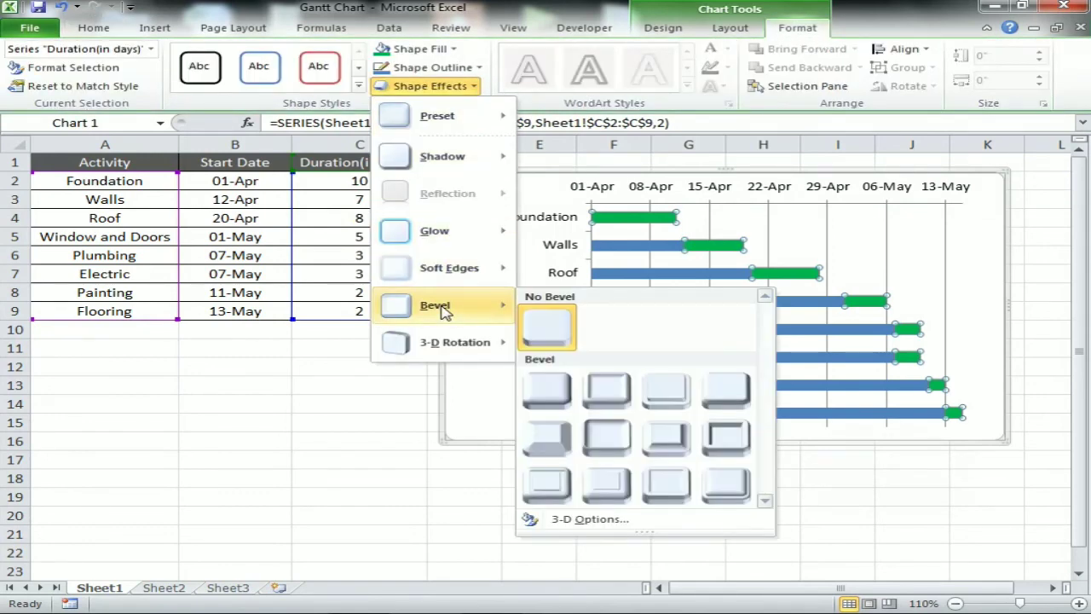
pyautogui.click(554, 392)
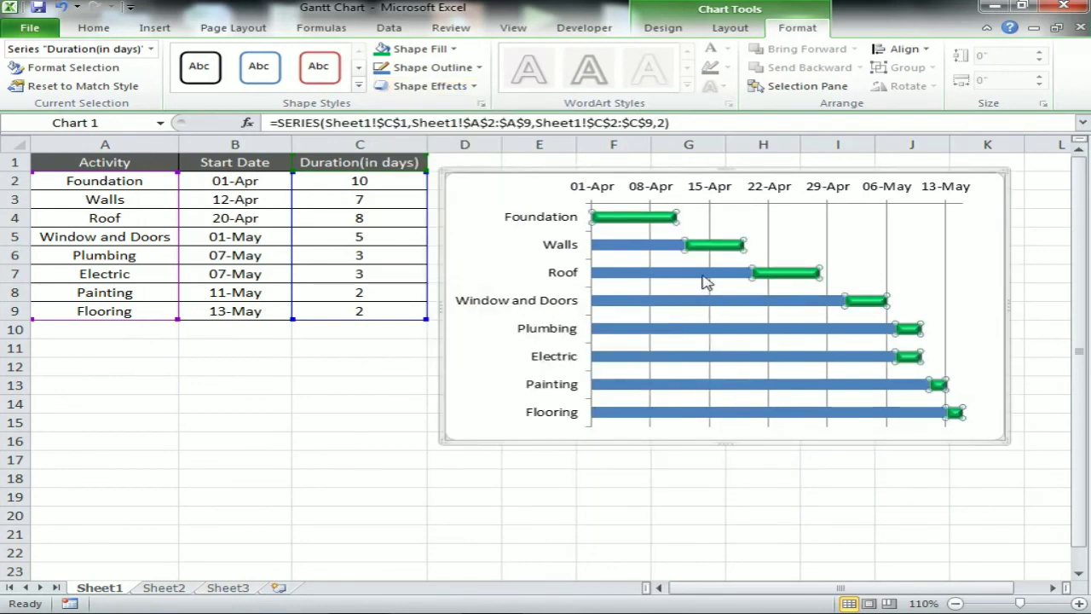
# Remove the fill from the Start Date series bars so only the Duration(in days) bars show in the chart.
pyautogui.click(703, 276)
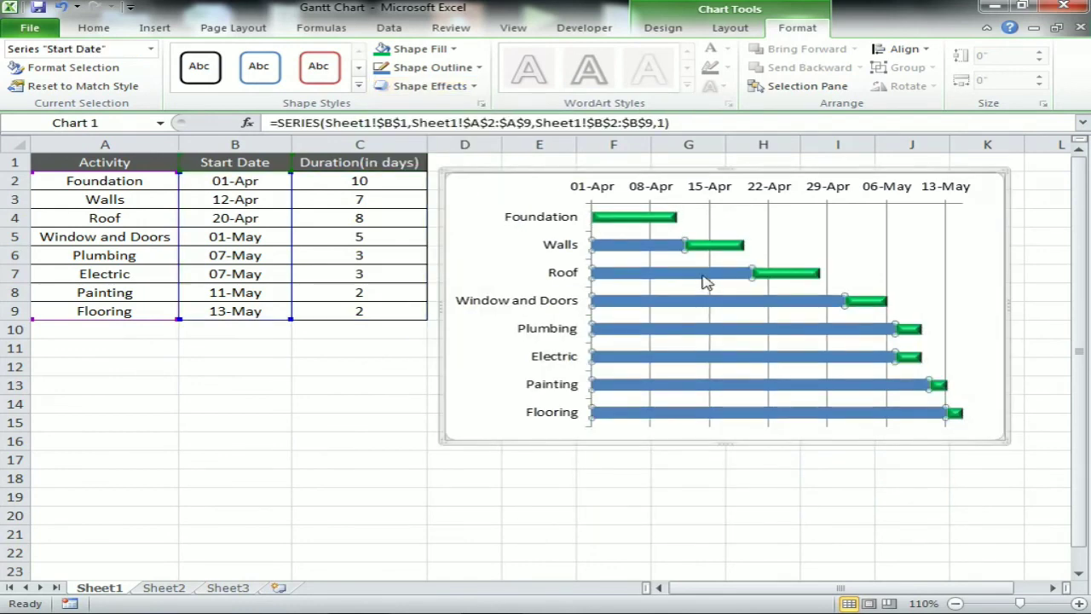
pyautogui.click(109, 29)
pyautogui.click(265, 80)
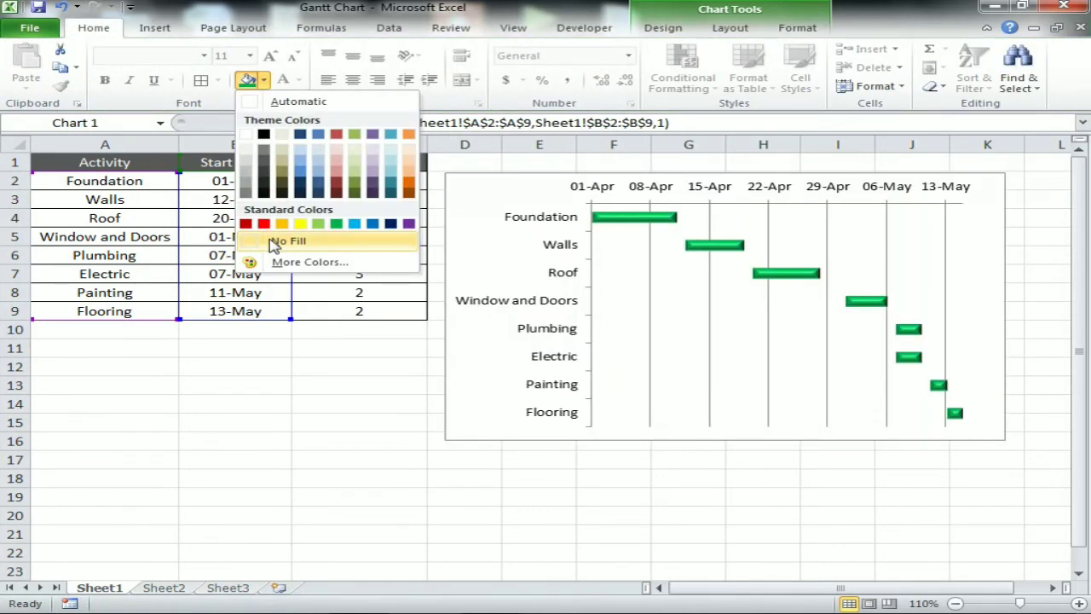
pyautogui.click(276, 242)
pyautogui.click(687, 456)
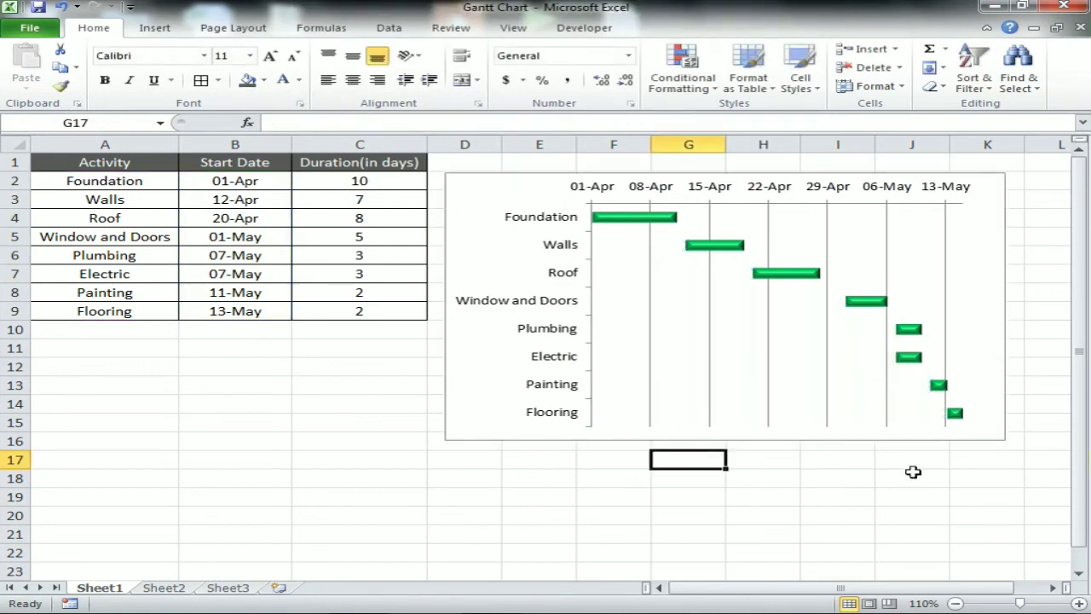
# Make the labels of both the date axis and the activity axis of the chart bold.
pyautogui.click(483, 193)
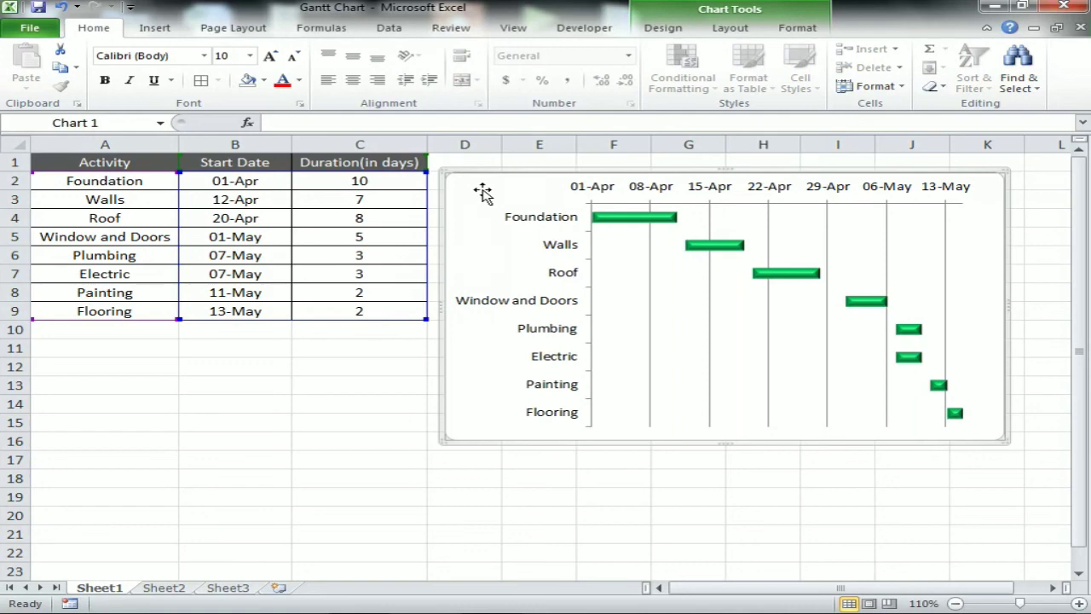
pyautogui.click(647, 194)
pyautogui.hotkey('ctrl', 'b')
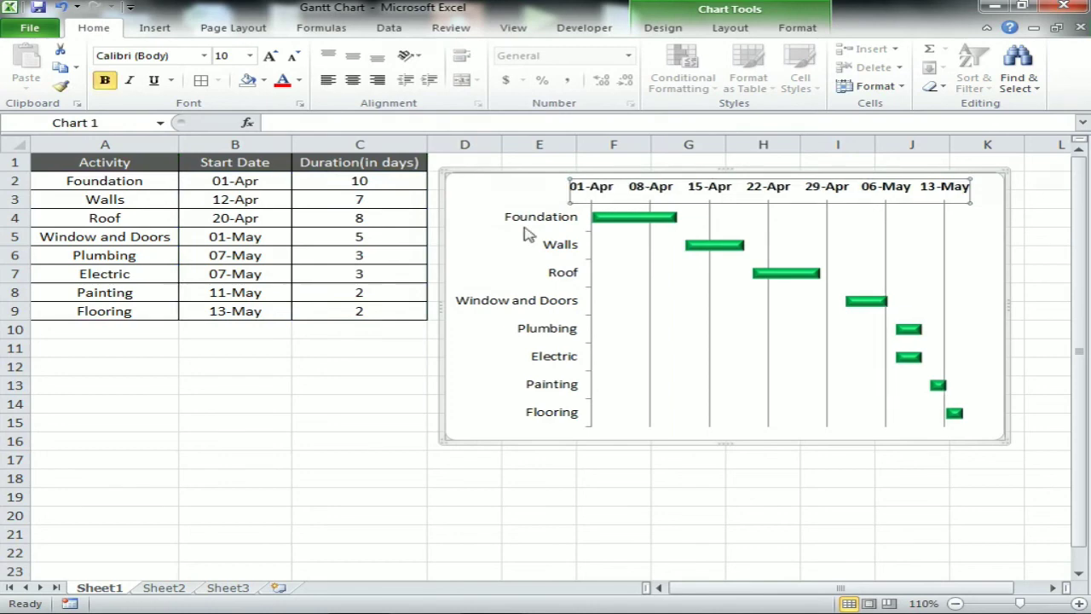
pyautogui.click(534, 220)
pyautogui.hotkey('ctrl', 'b')
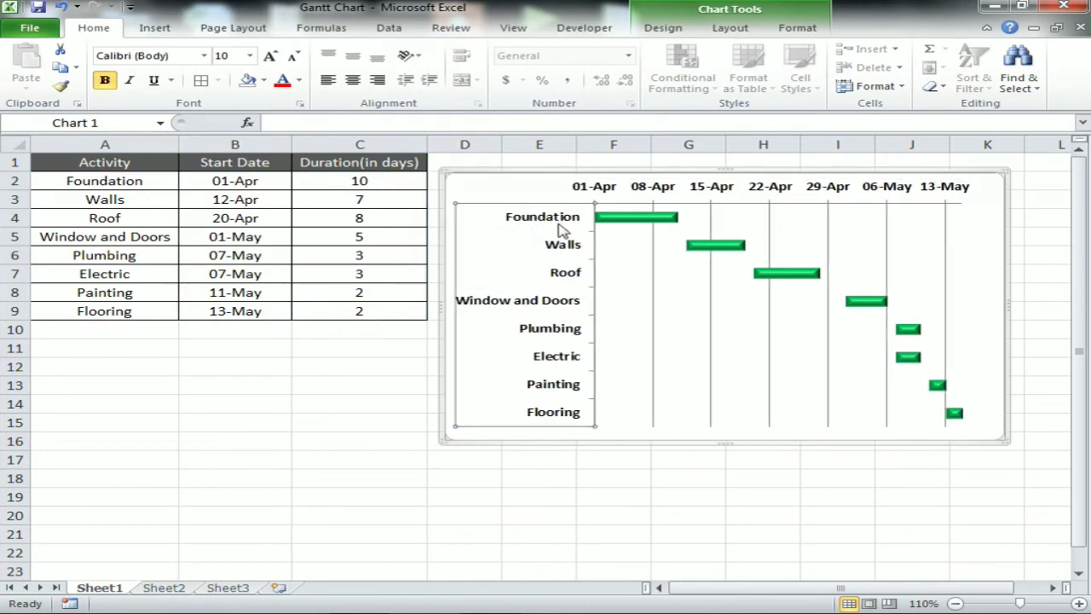
pyautogui.click(937, 461)
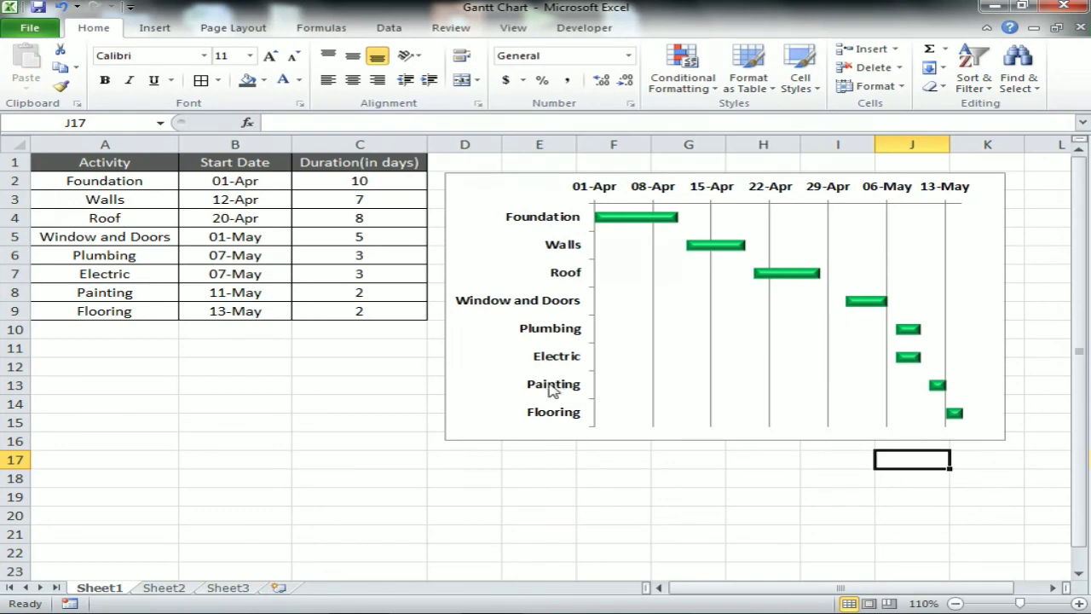
pyautogui.click(905, 358)
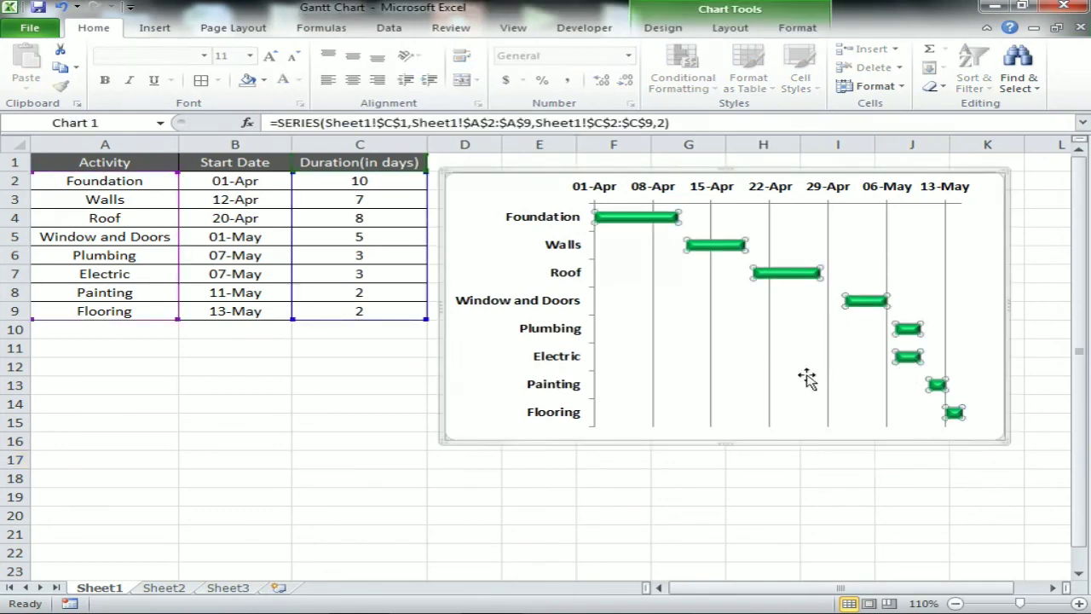
pyautogui.click(718, 477)
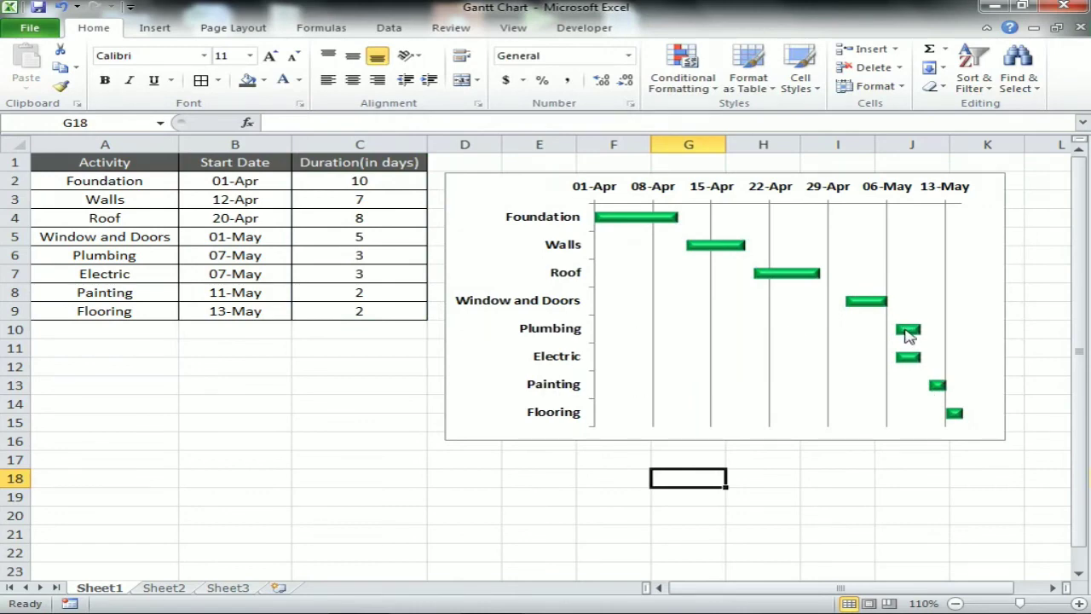
pyautogui.moveTo(910, 358)
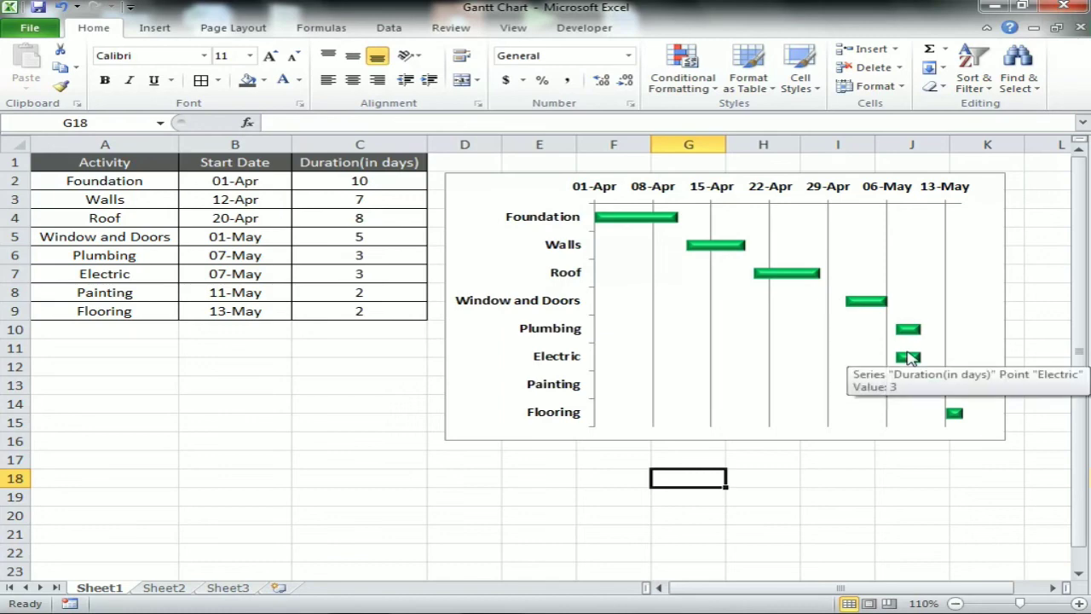